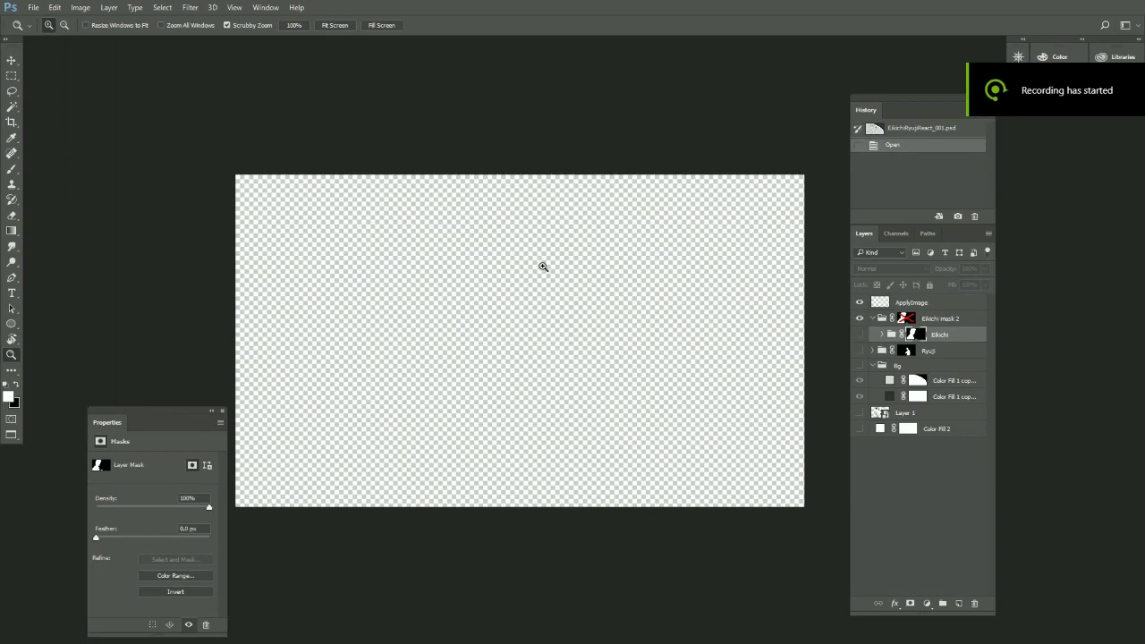
- Show the Bg, Ryuji and Eikichi groups of the drawing, plus the MouthTalk subgroup inside Ryuji
left_click(858, 367)
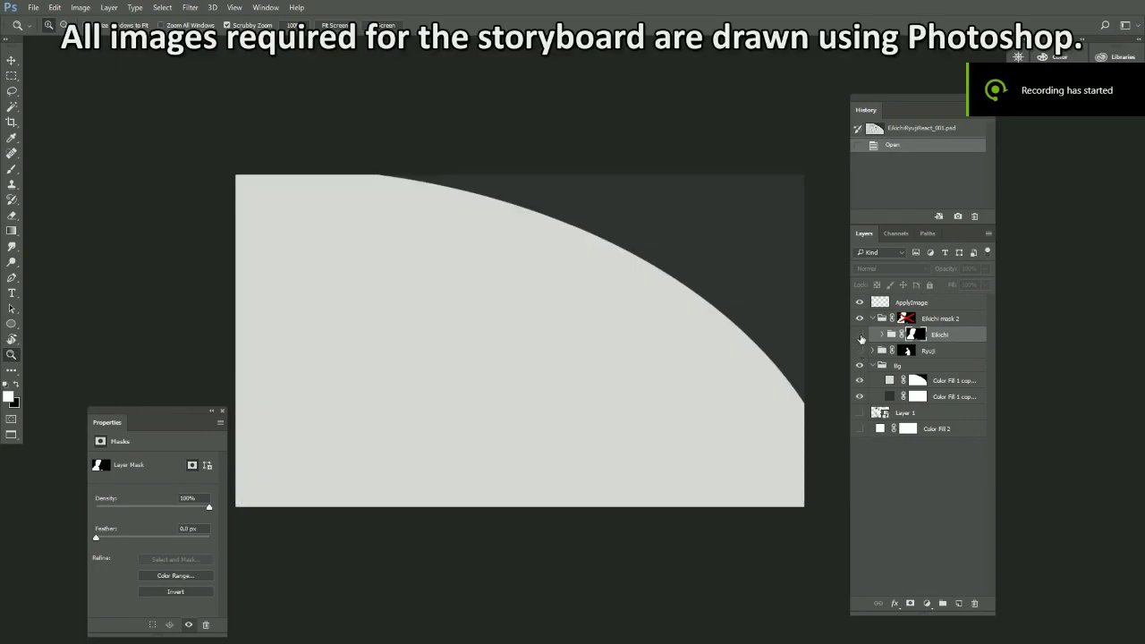
left_click(860, 351)
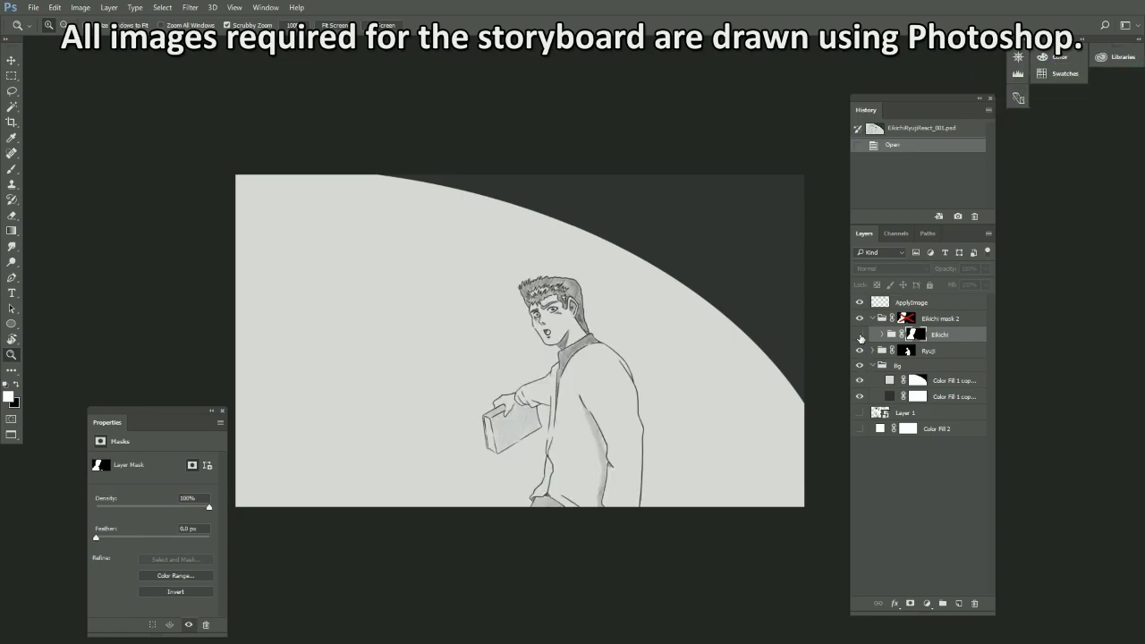
left_click(860, 335)
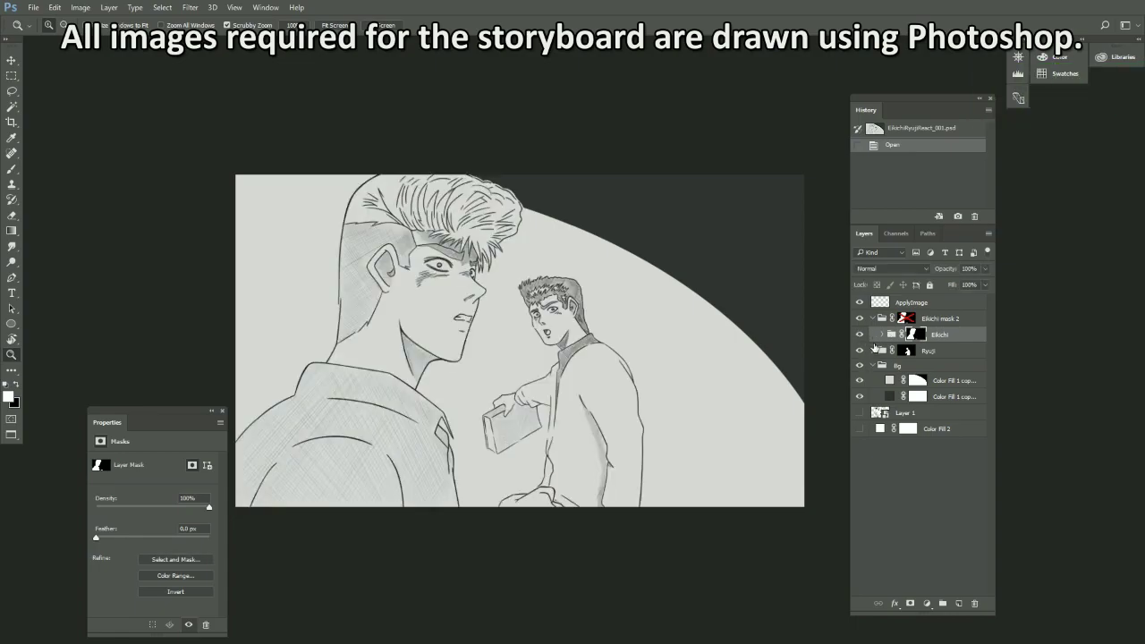
left_click(873, 351)
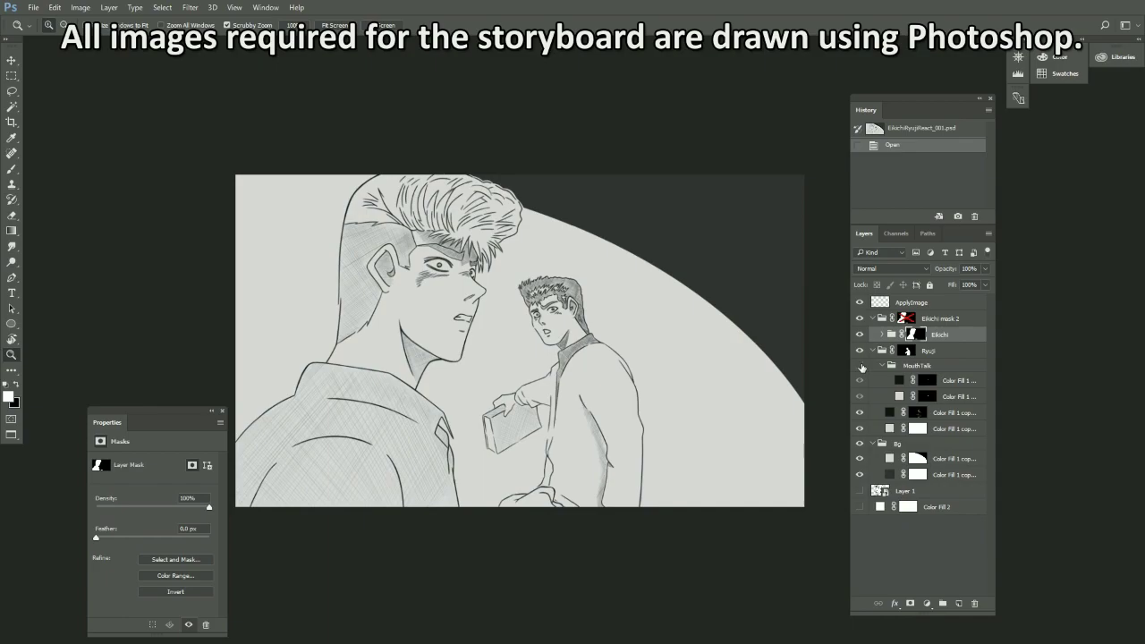
left_click(859, 366)
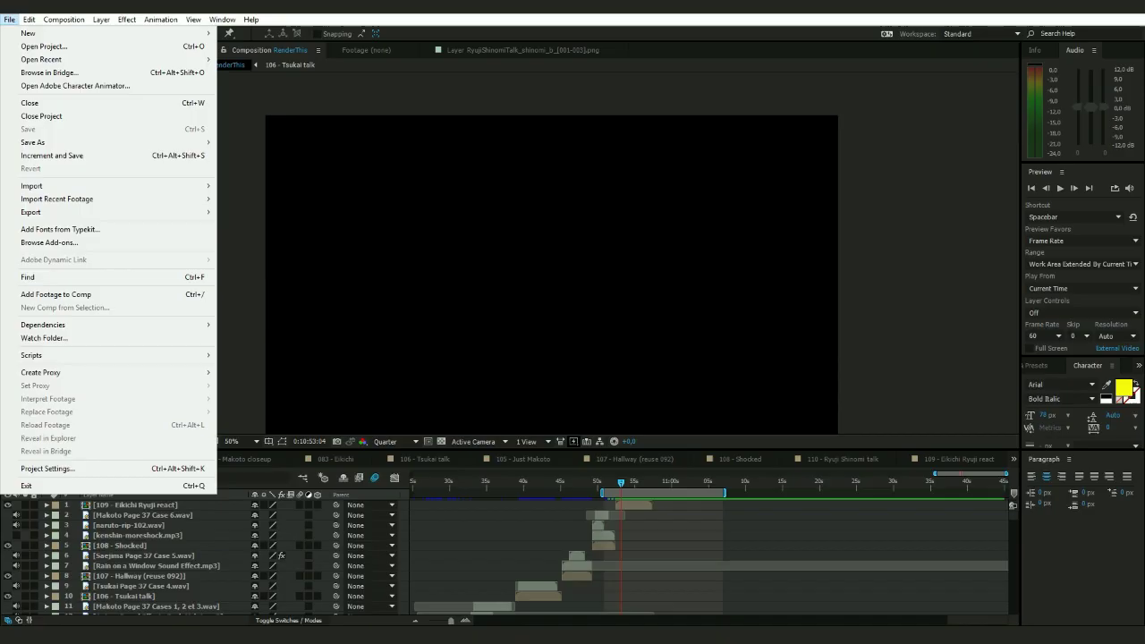
- In After Effects, open the 109 - Eikichi Ryuji react composition and import EikichiRyujiReact_bg_001.png as a still image
key("Escape")
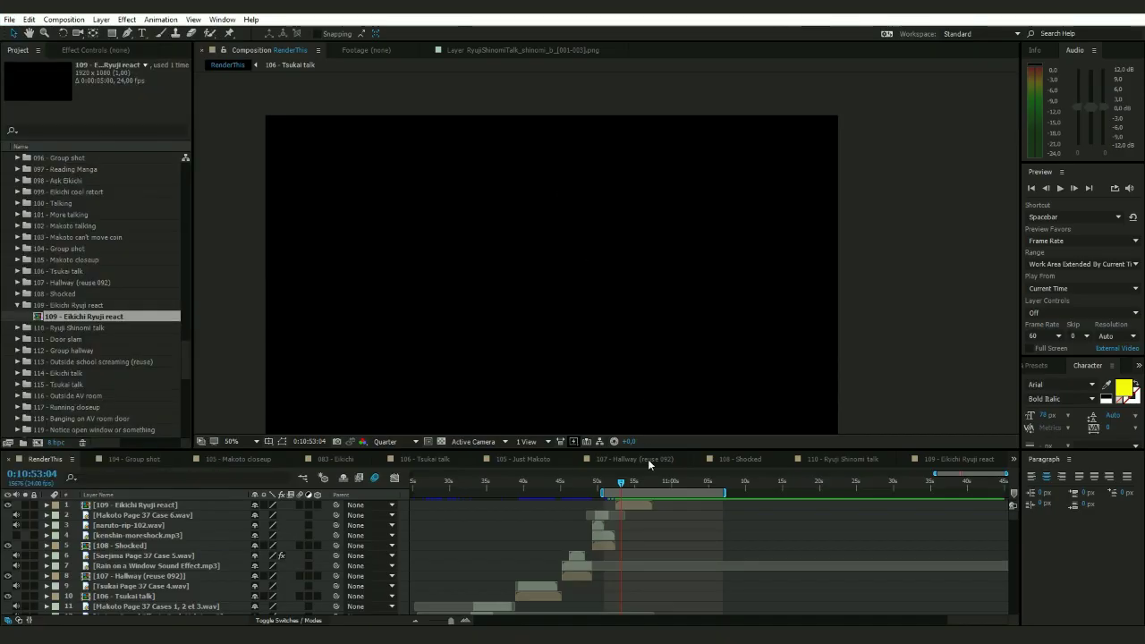
double_click(635, 504)
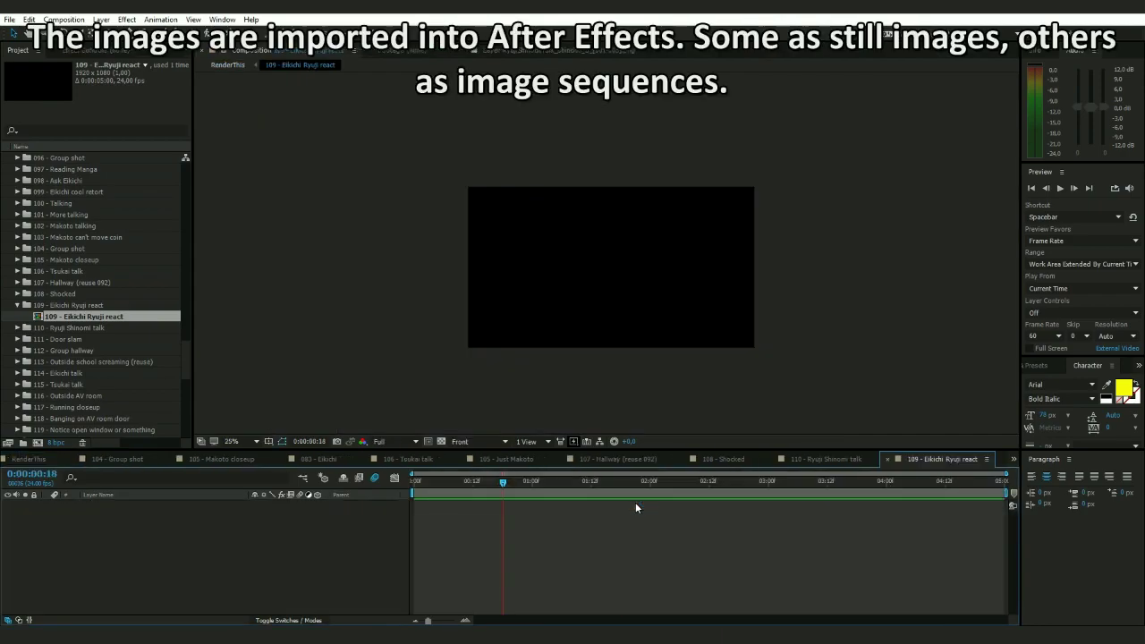
left_click(9, 19)
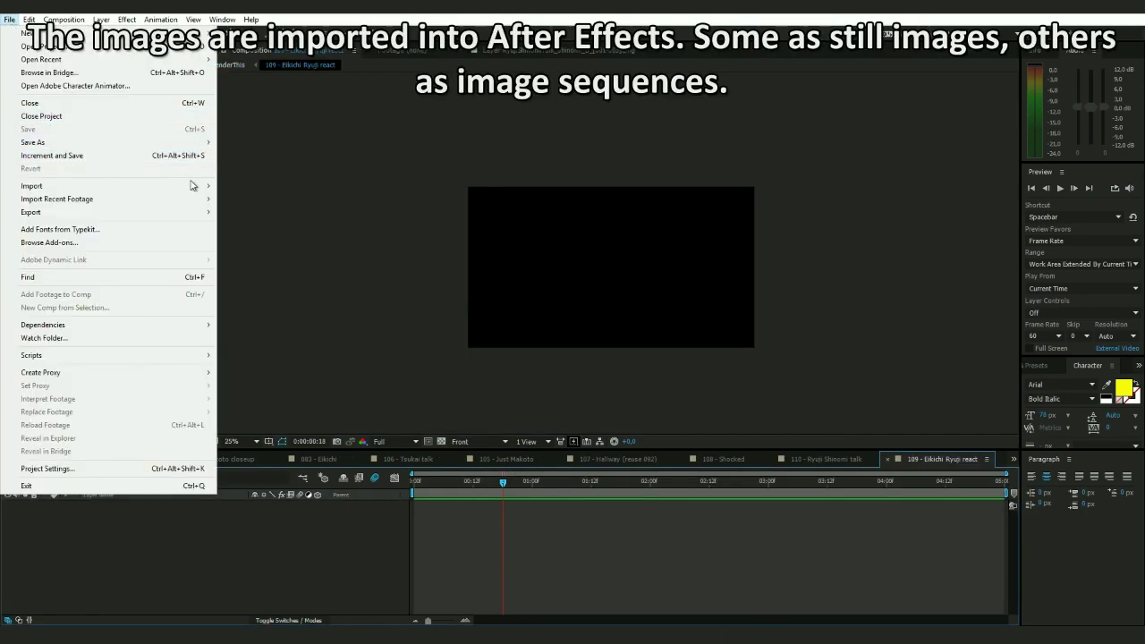
mouse_move(192, 184)
left_click(240, 188)
left_click(416, 232)
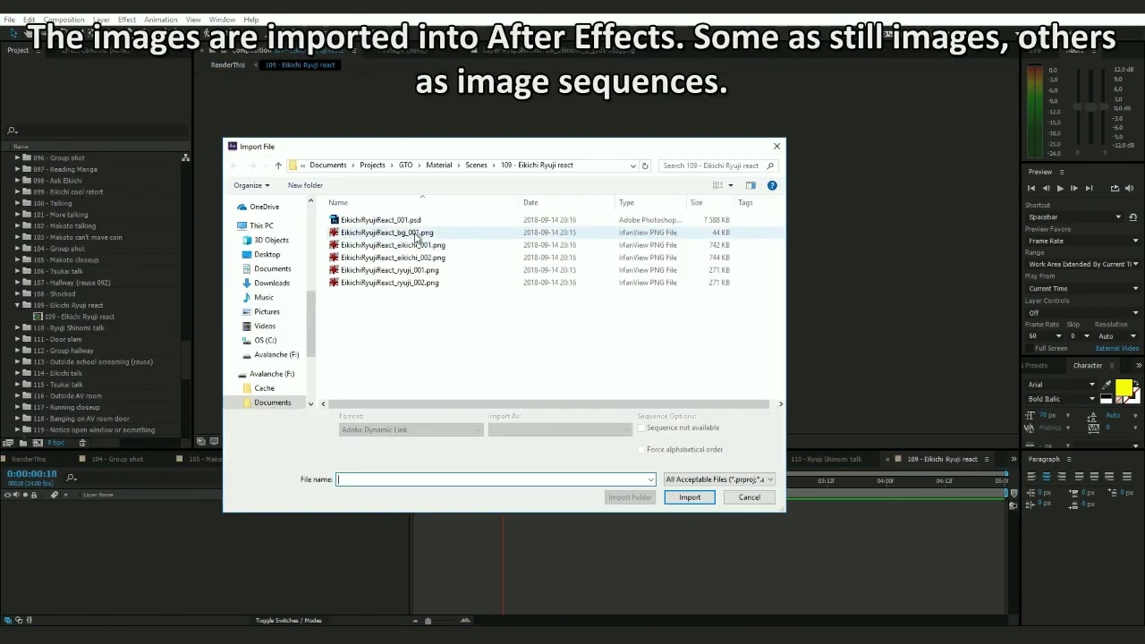
left_click(690, 488)
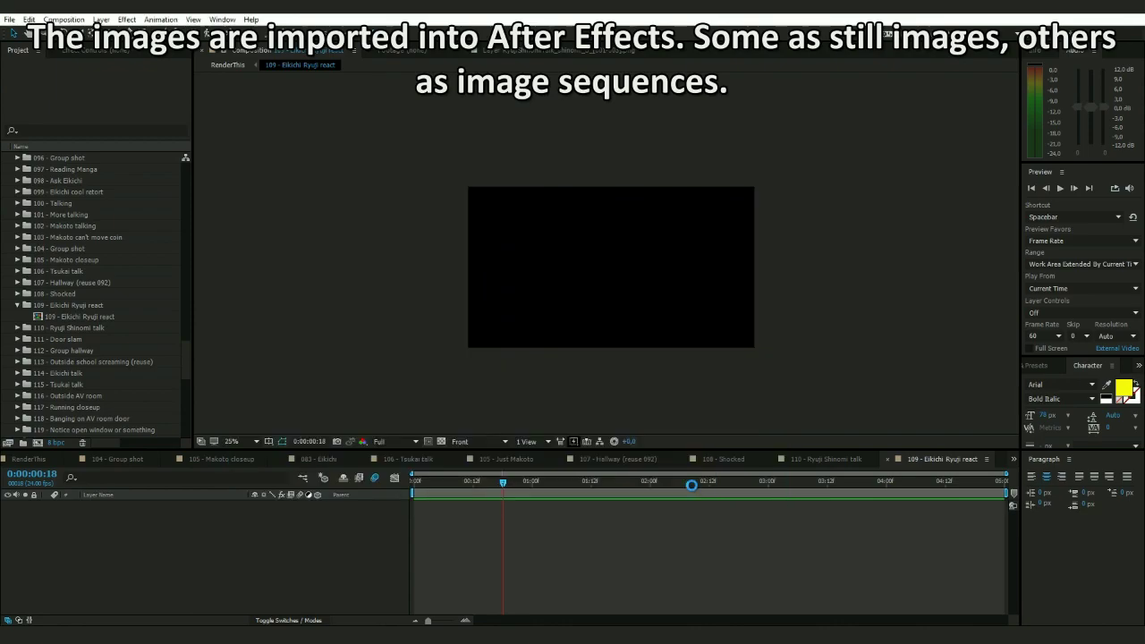
- Import EikichiRyujiReact_eikichi_001.png as a still image, without the PNG sequence option
left_click(11, 18)
mouse_move(191, 184)
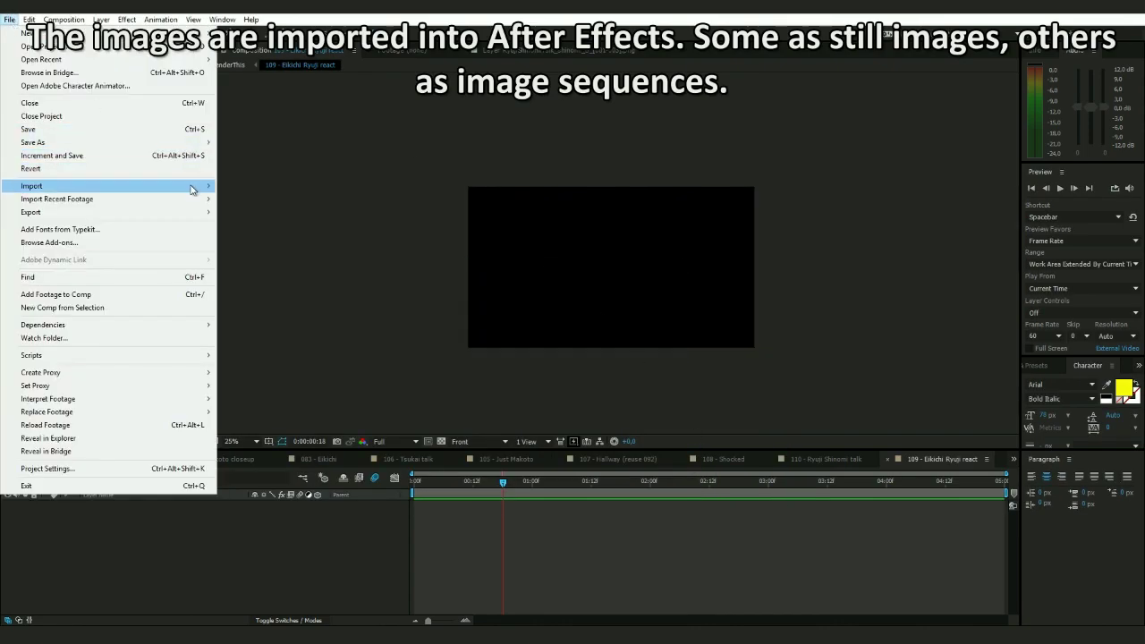
left_click(241, 187)
left_click(420, 245)
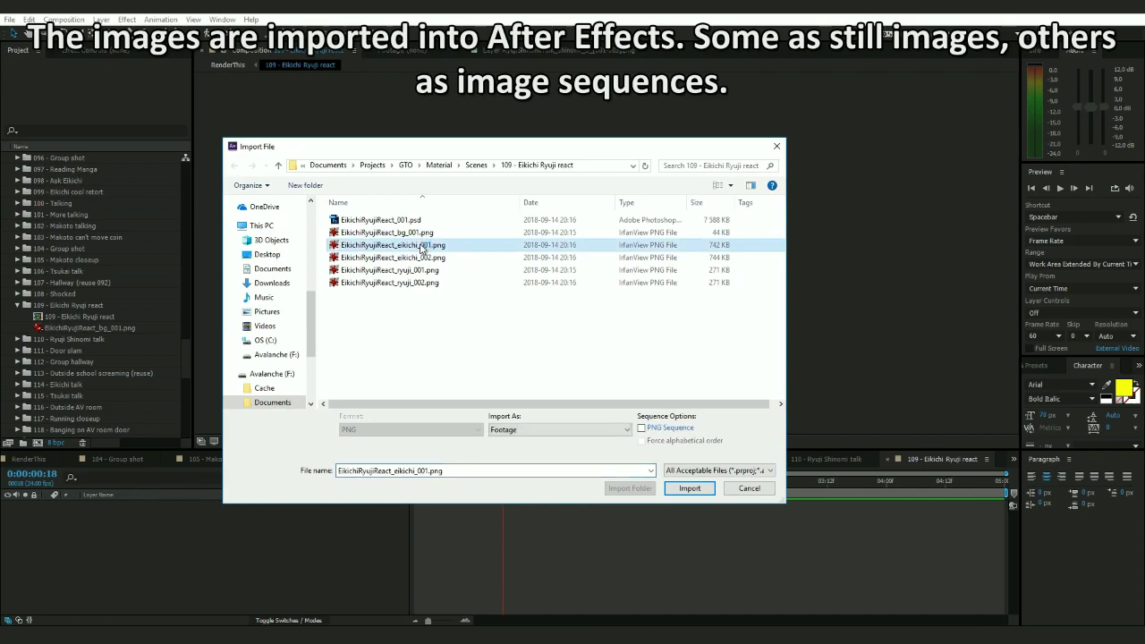
left_click(690, 488)
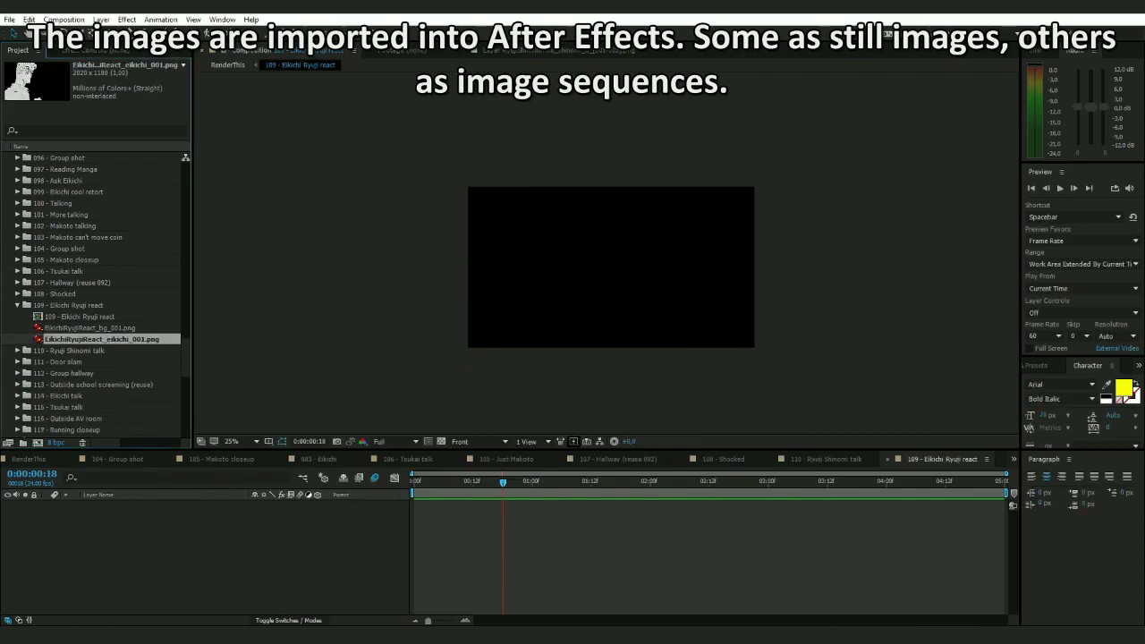
- Import EikichiRyujiReact_ryuji_001.png as a still image
left_click(9, 19)
mouse_move(191, 184)
left_click(241, 186)
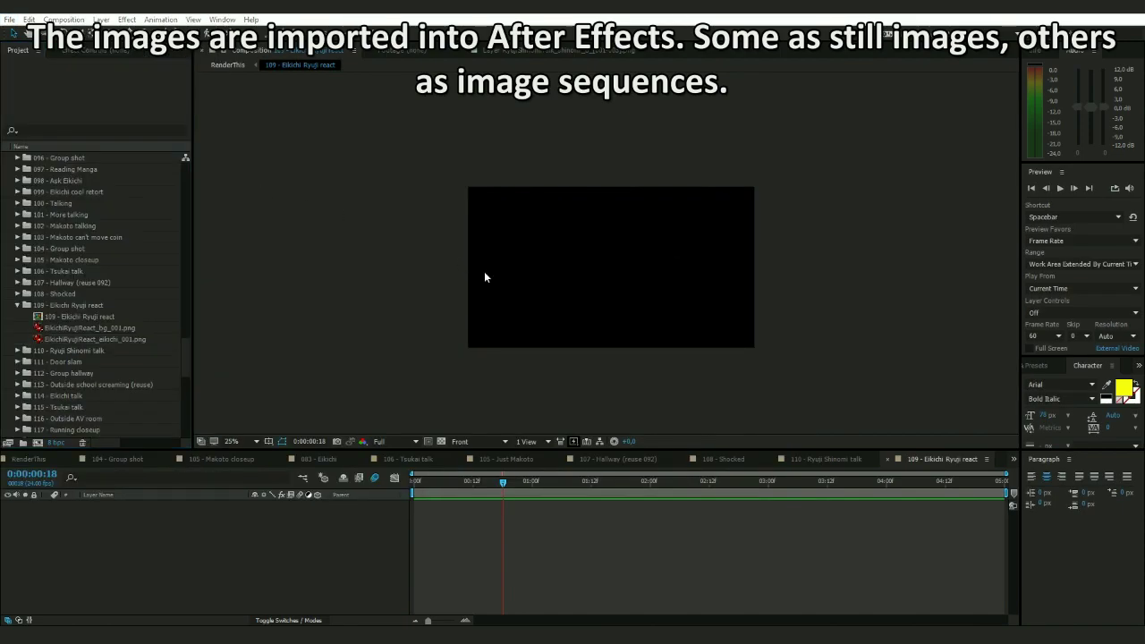
left_click(419, 270)
left_click(689, 496)
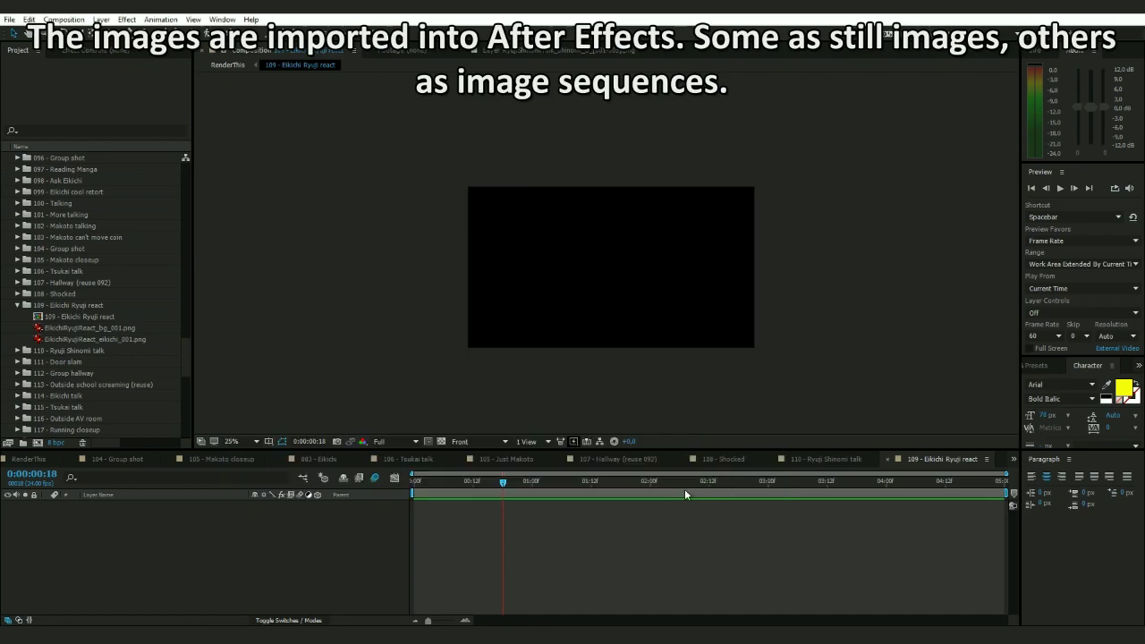
- Import the Eikichi images as a PNG sequence, starting from EikichiRyujiReact_eikichi_001.png
left_click(9, 19)
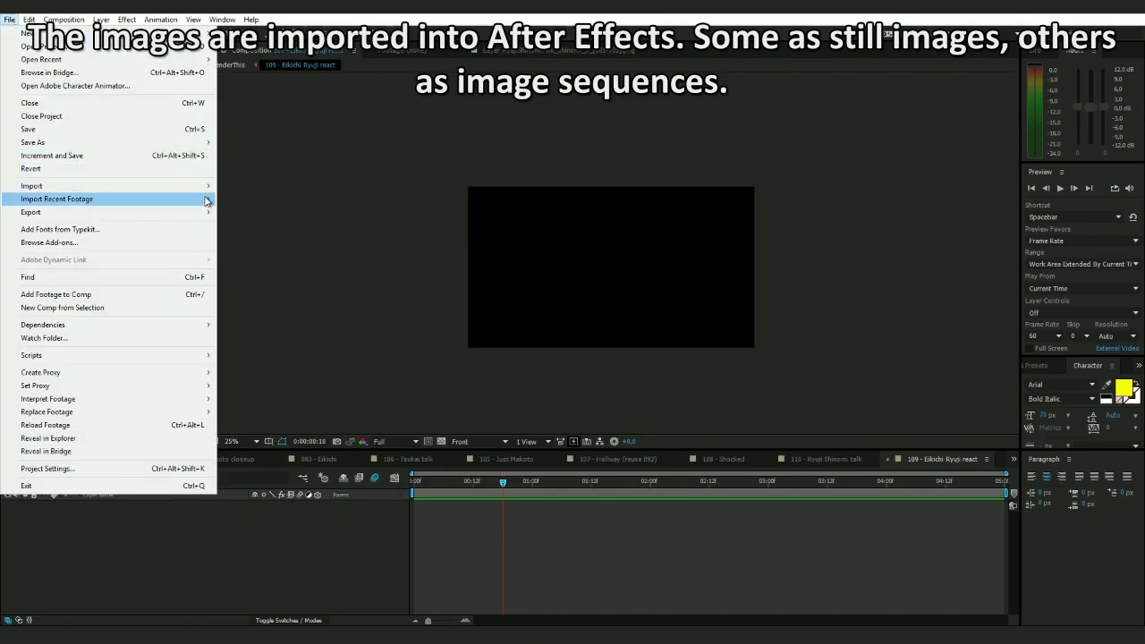
mouse_move(191, 184)
left_click(241, 186)
left_click(420, 246)
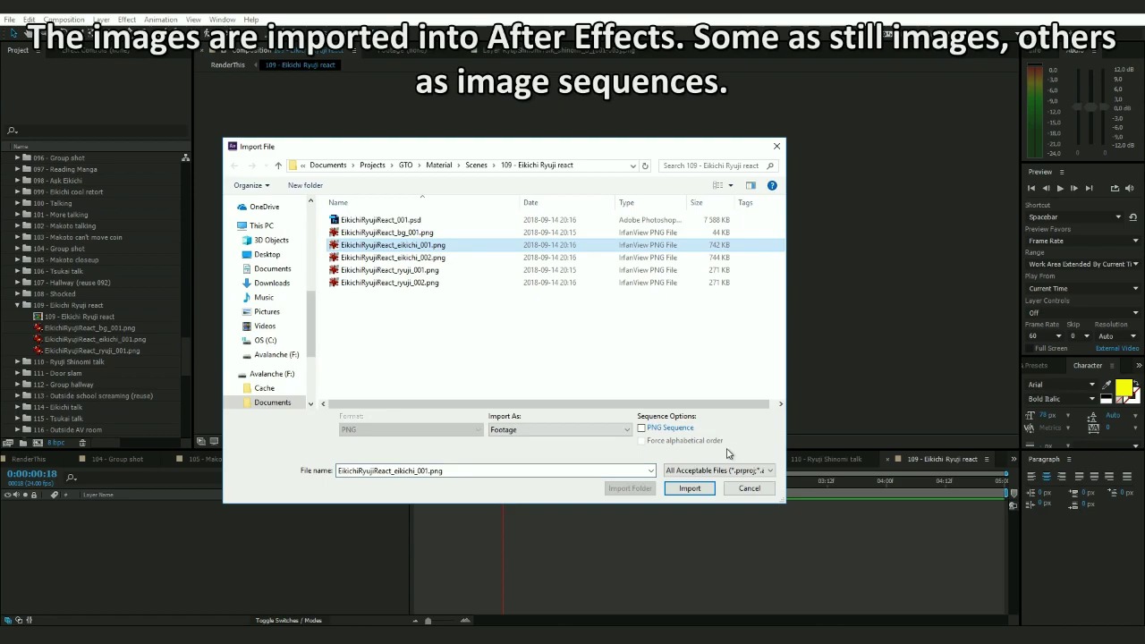
left_click(670, 429)
left_click(690, 488)
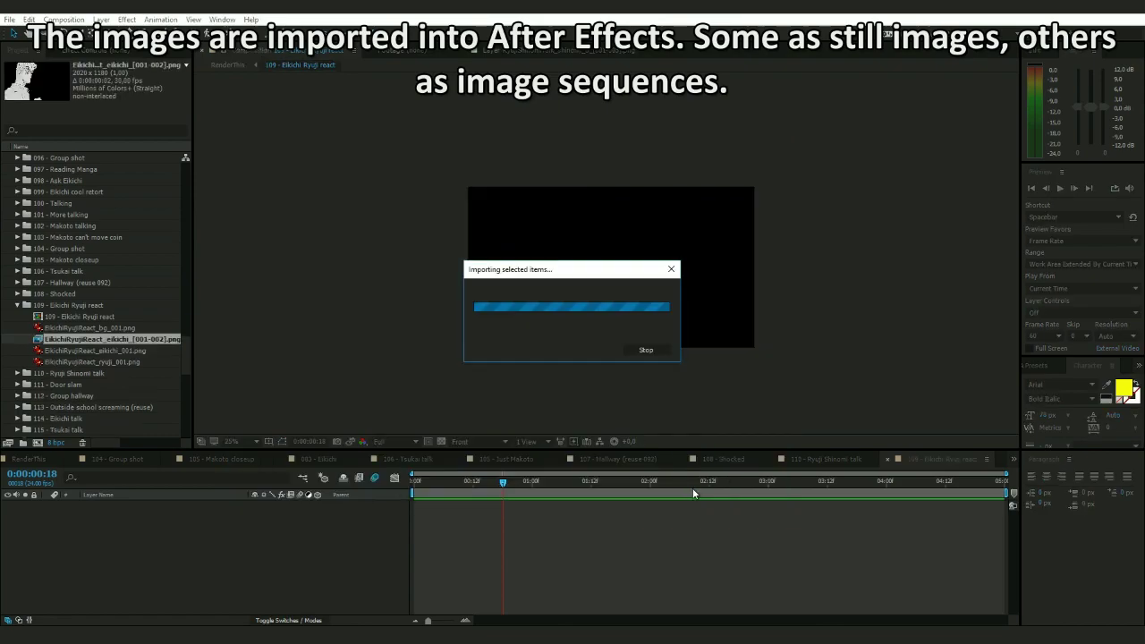
- Interpret the Eikichi sequence footage at 8 frames per second and loop it 20 times
right_click(158, 338)
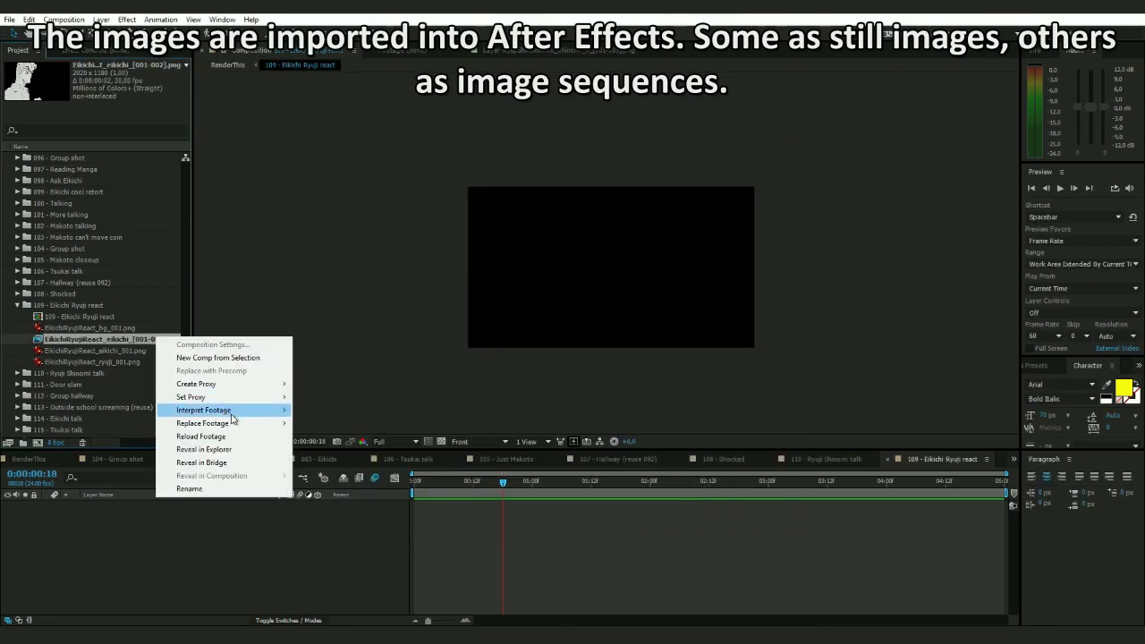
mouse_move(238, 412)
left_click(322, 410)
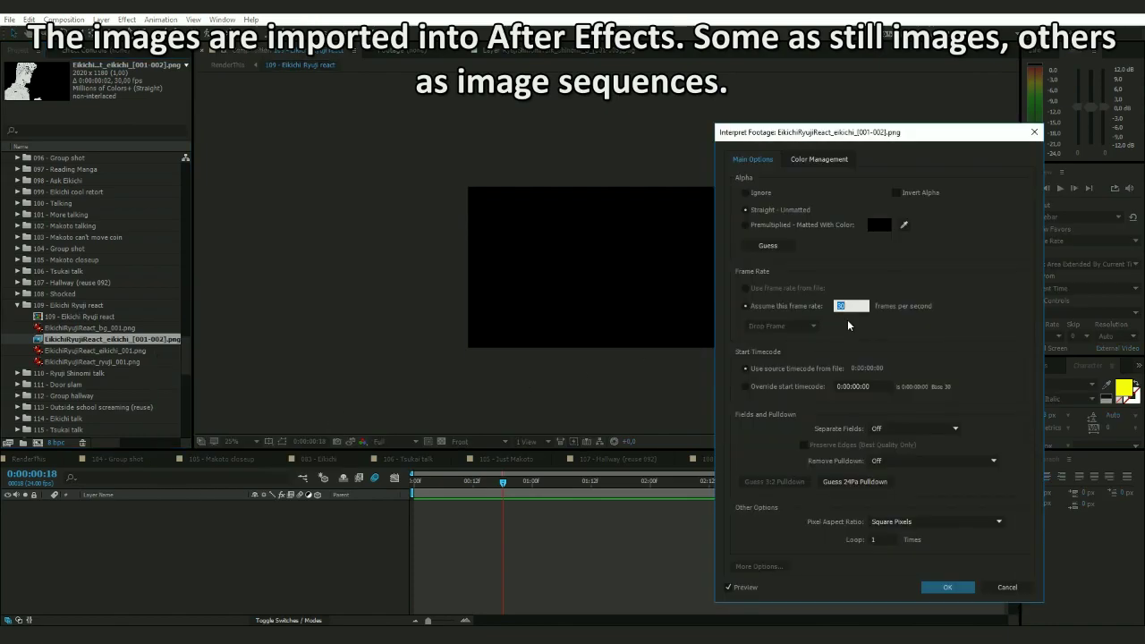
type("8")
left_click(883, 538)
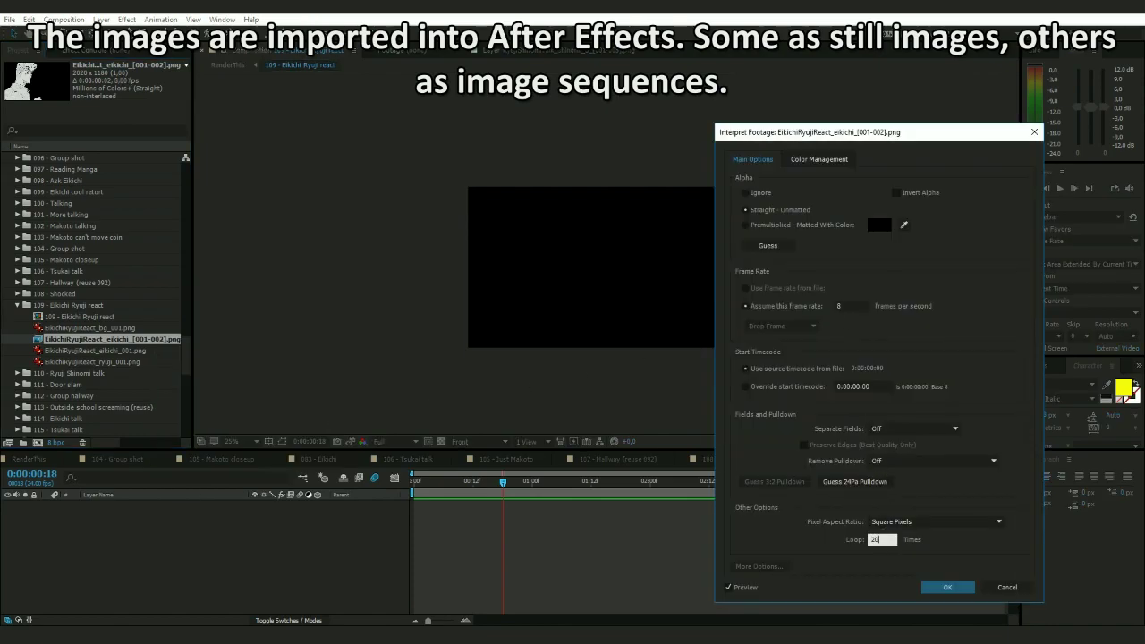
type("20")
key("Return")
- Import the Ryuji images as a PNG sequence, starting from EikichiRyujiReact_ryuji_001.png
left_click(9, 19)
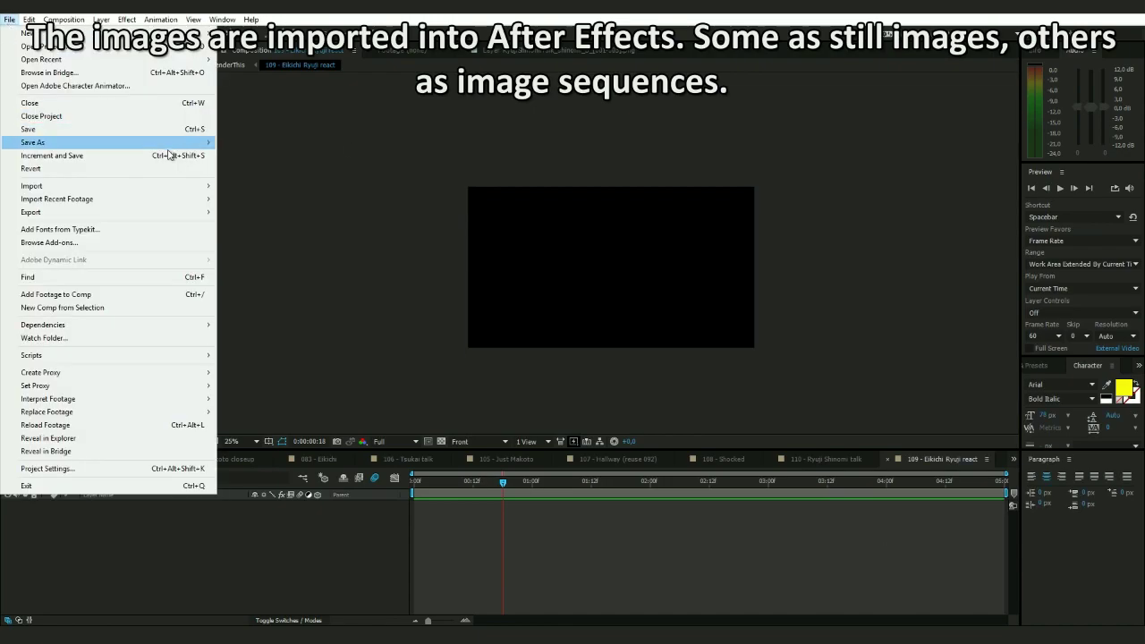
mouse_move(179, 187)
left_click(238, 187)
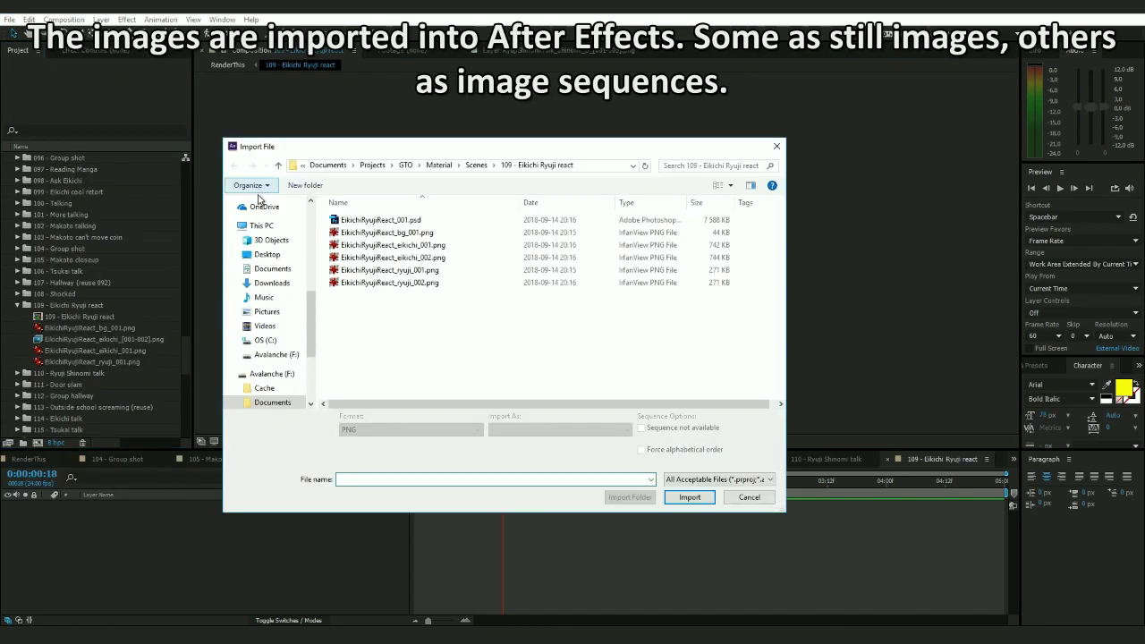
left_click(407, 269)
left_click(689, 497)
- Interpret the Ryuji sequence footage at 8 frames per second with the same loop count as the Eikichi sequence
right_click(128, 363)
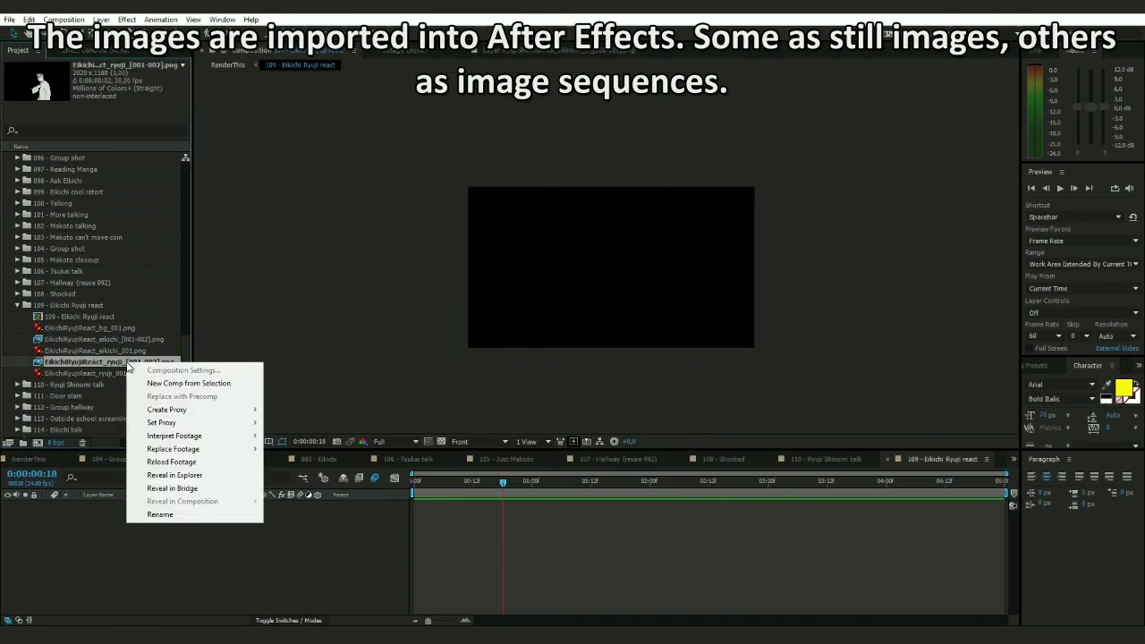
left_click(268, 435)
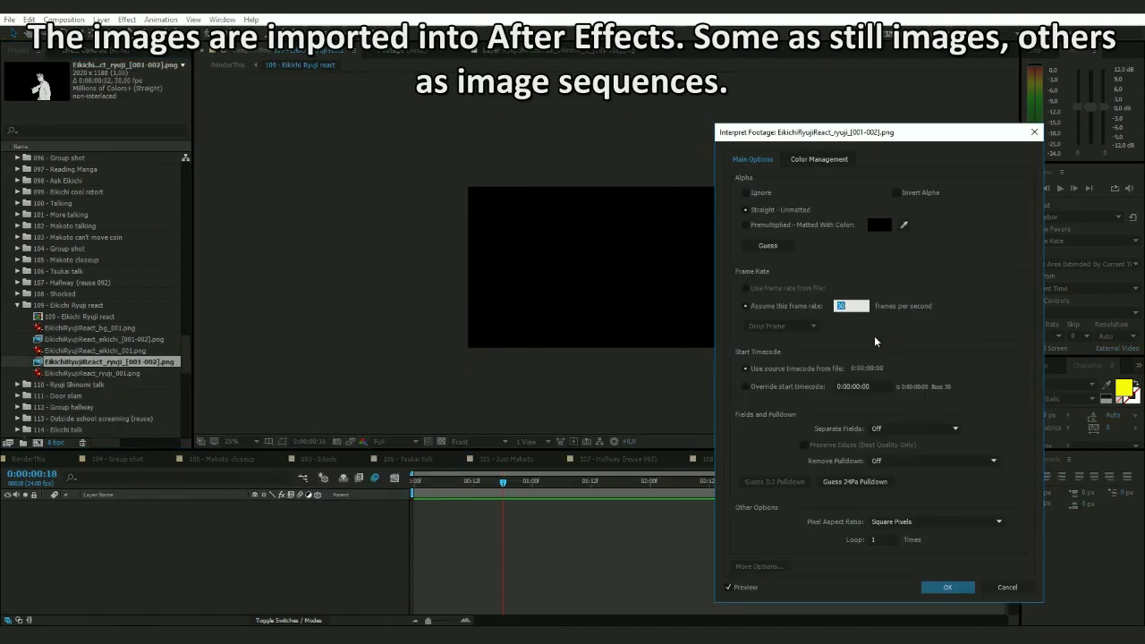
left_click(883, 539)
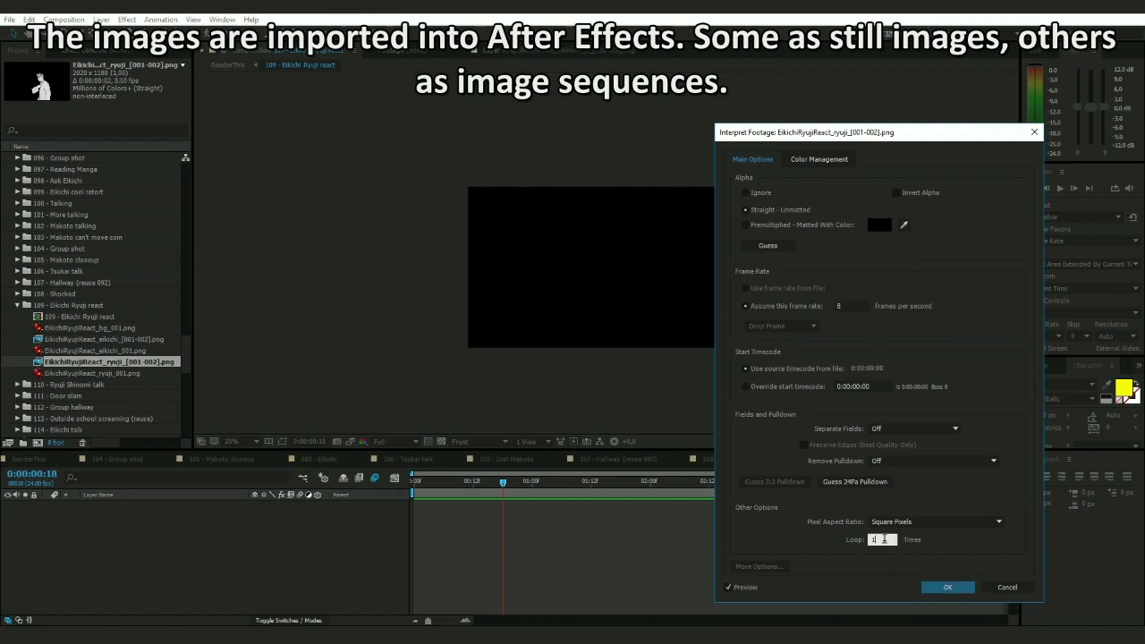
key("Return")
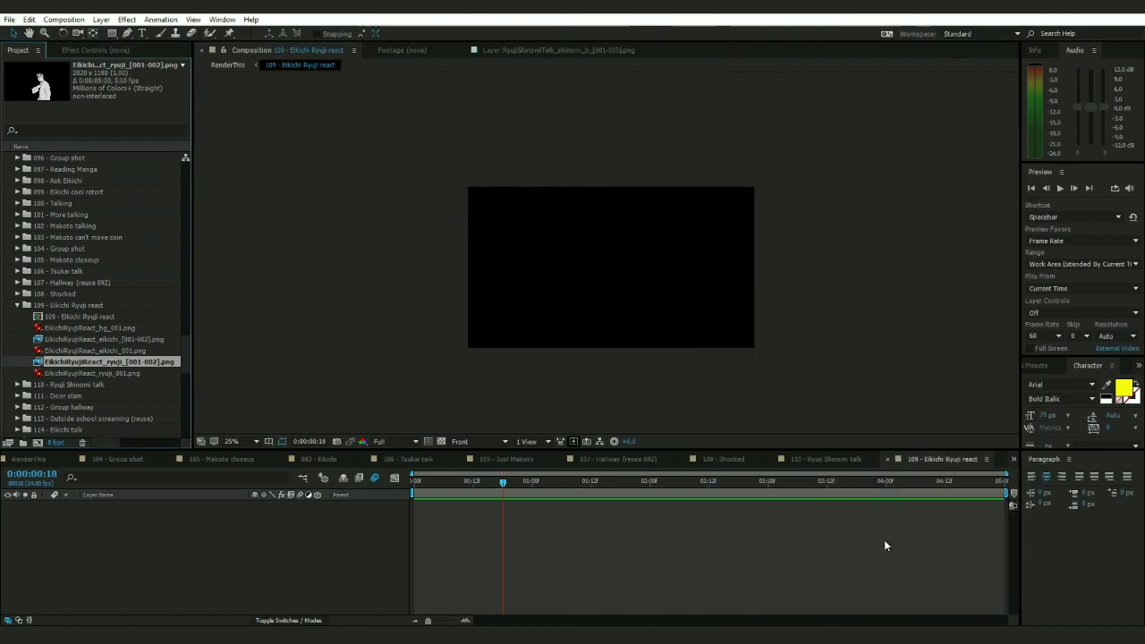
- Stack the background, the Ryuji still and the Ryuji sequence in the composition from bottom to top, and hide the sequence layer
left_click_drag(89, 327, 171, 546)
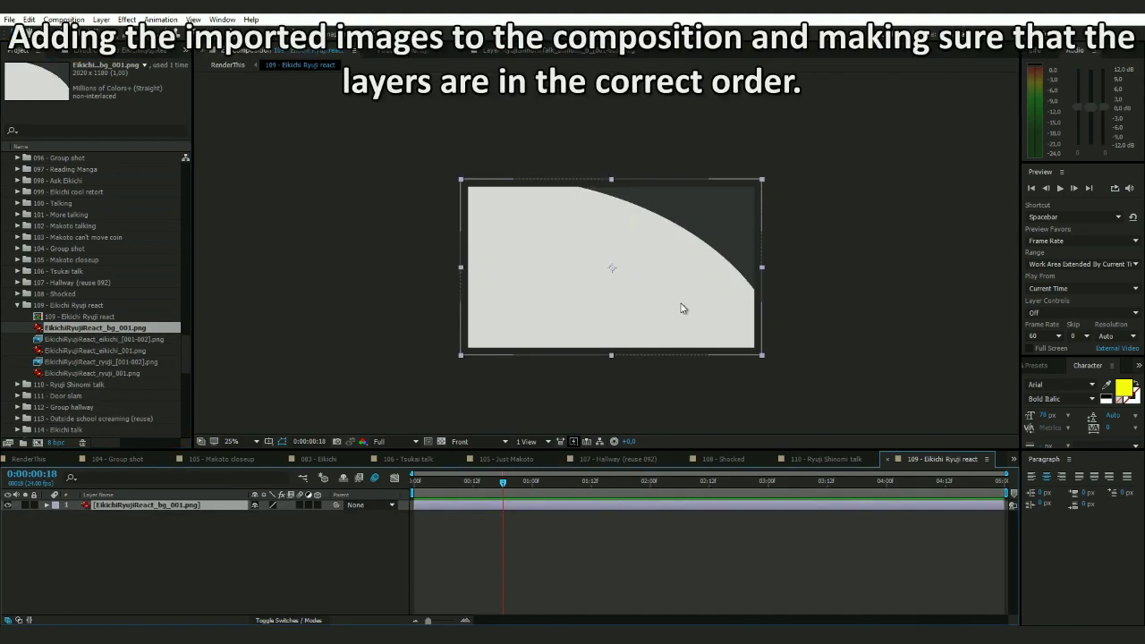
left_click_drag(120, 373, 165, 506)
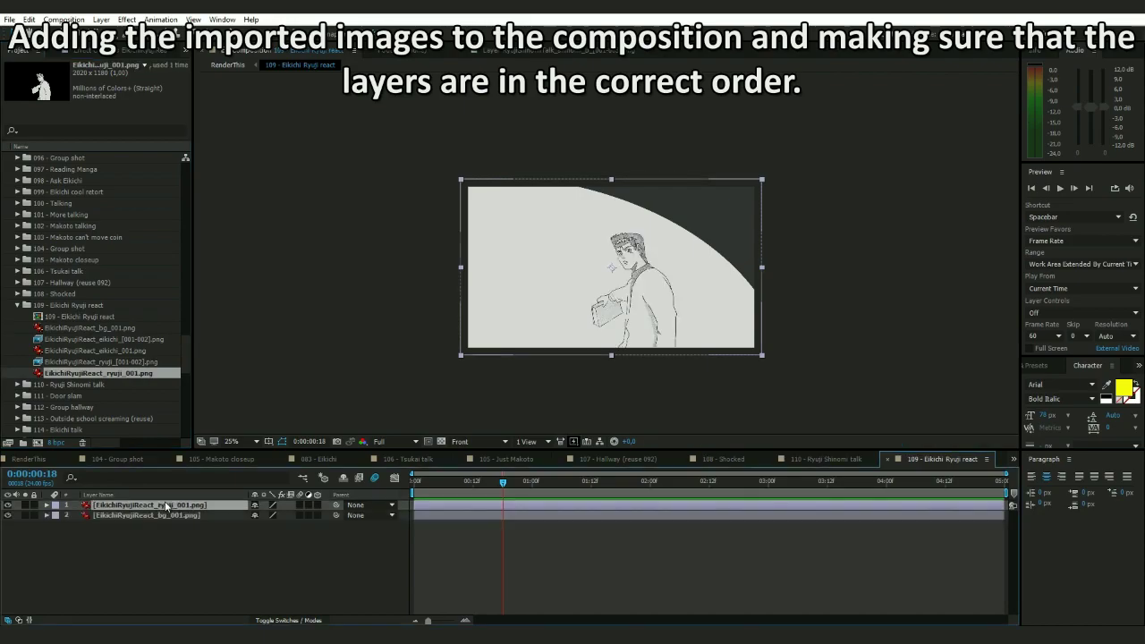
left_click_drag(133, 361, 146, 506)
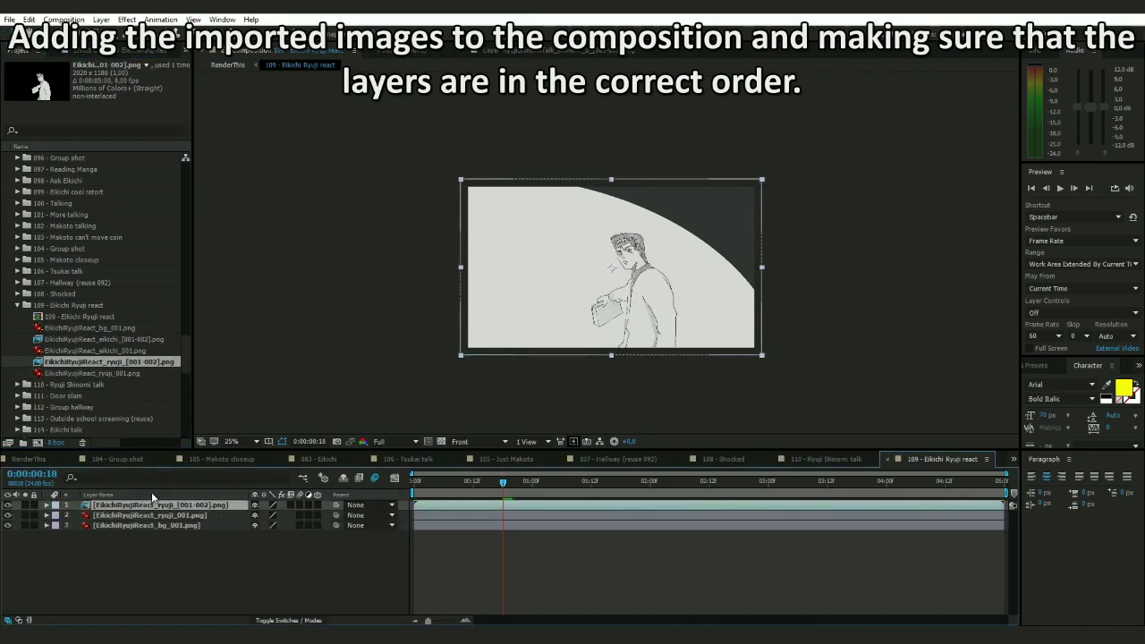
left_click(8, 505)
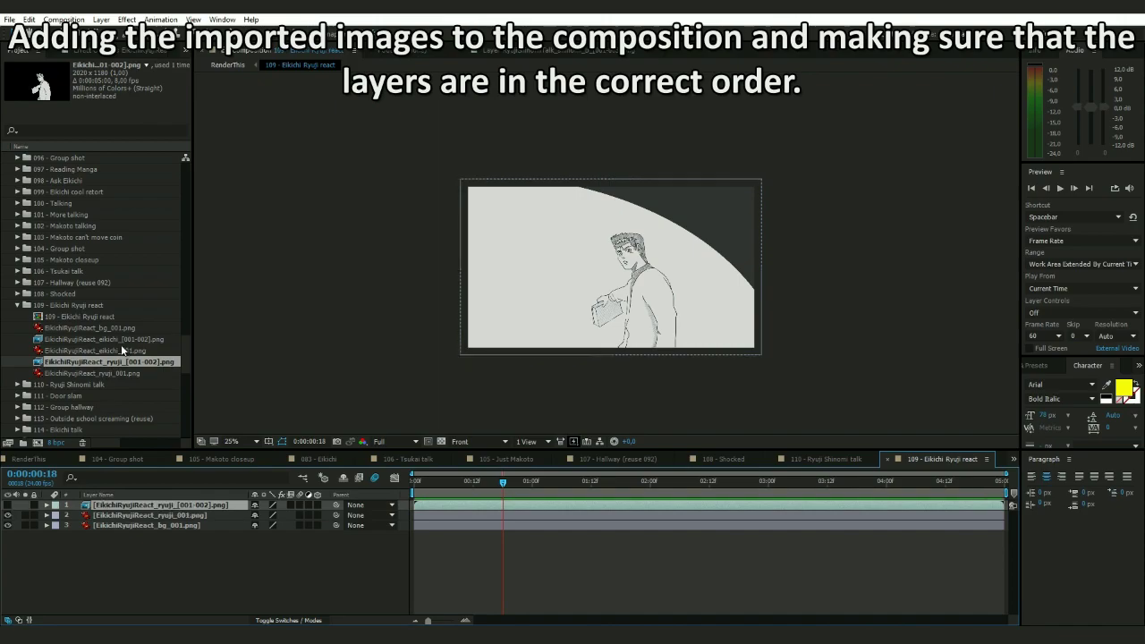
- Add the Eikichi still and then the Eikichi sequence above the other layers, and hide the Eikichi sequence layer
left_click_drag(121, 351, 157, 503)
left_click_drag(132, 341, 144, 499)
left_click(8, 505)
scroll(619, 297, "up", 1)
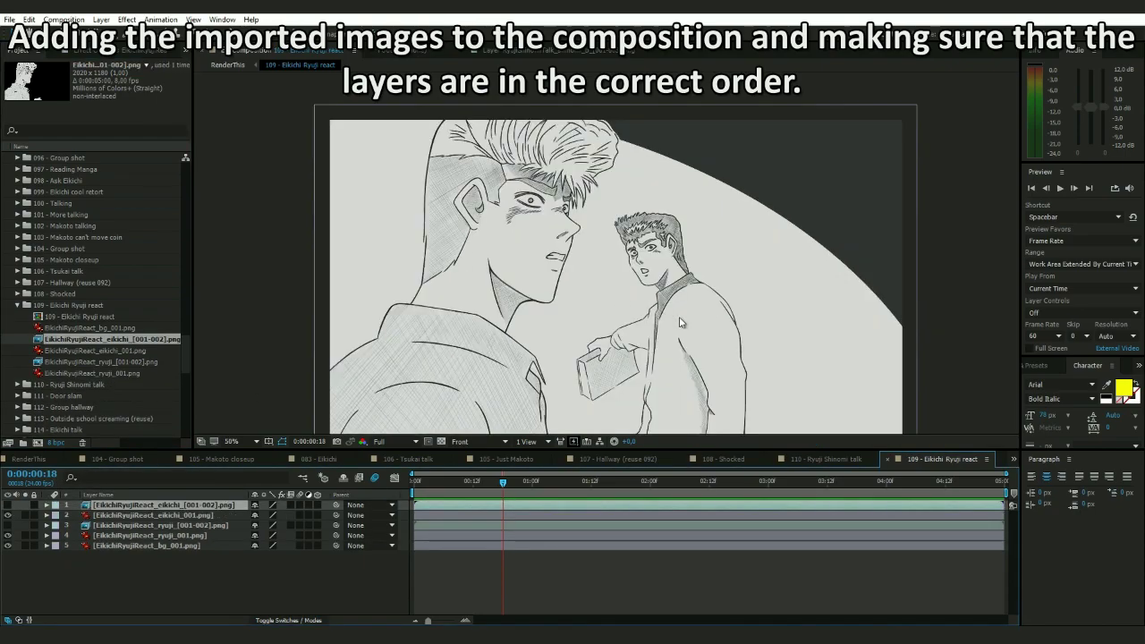
left_click_drag(681, 320, 669, 297)
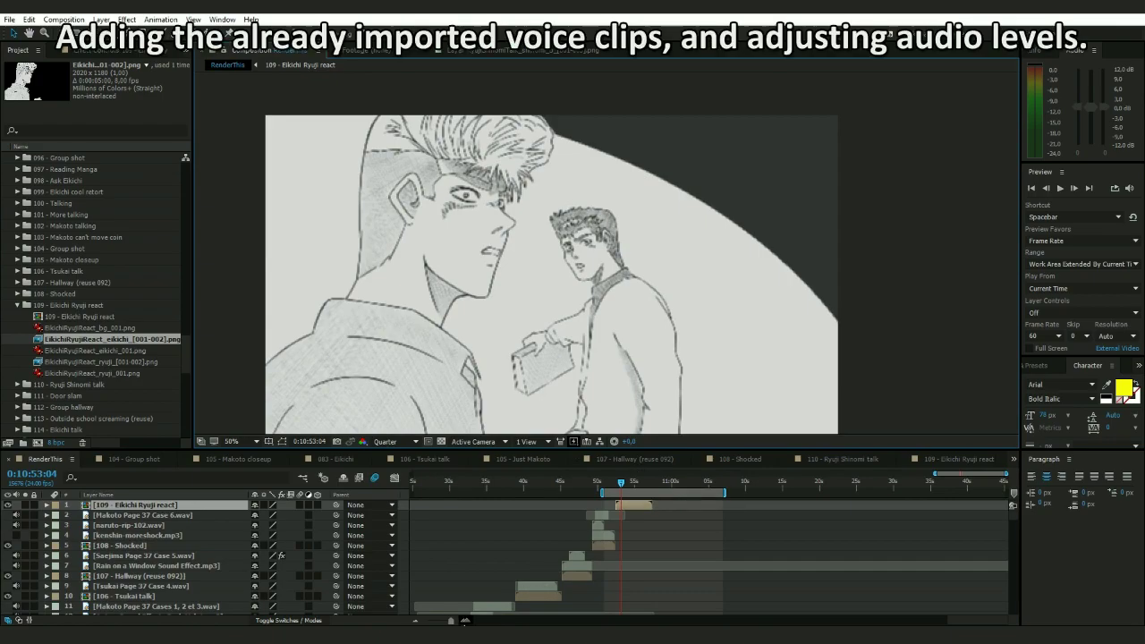
- Add Onizuka Page 37 Case 7.wav from the Onizuka Eikichi voice folder to the RenderThis timeline, above scene 109
left_click(469, 620)
left_click(471, 621)
left_click_drag(190, 350, 198, 165)
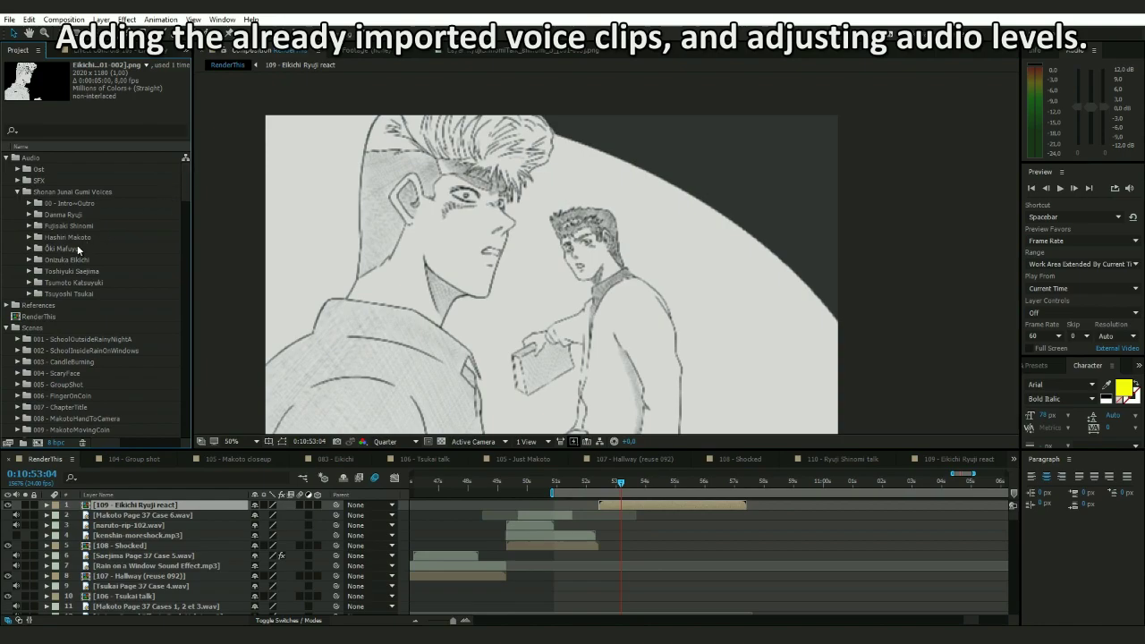
left_click(28, 259)
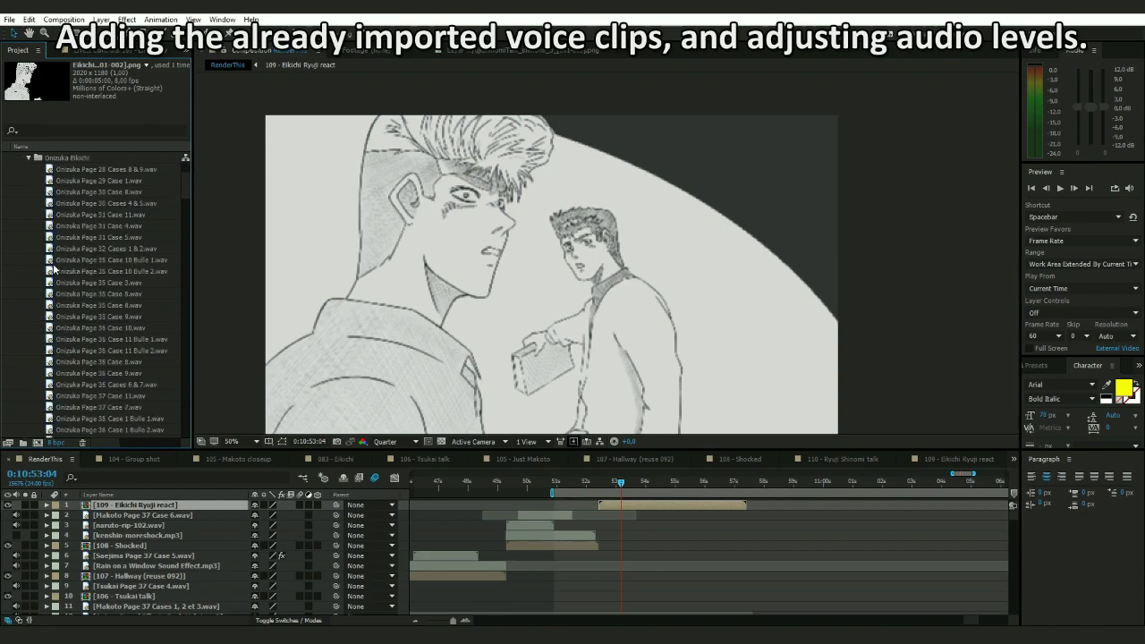
scroll(119, 363, "down", 1)
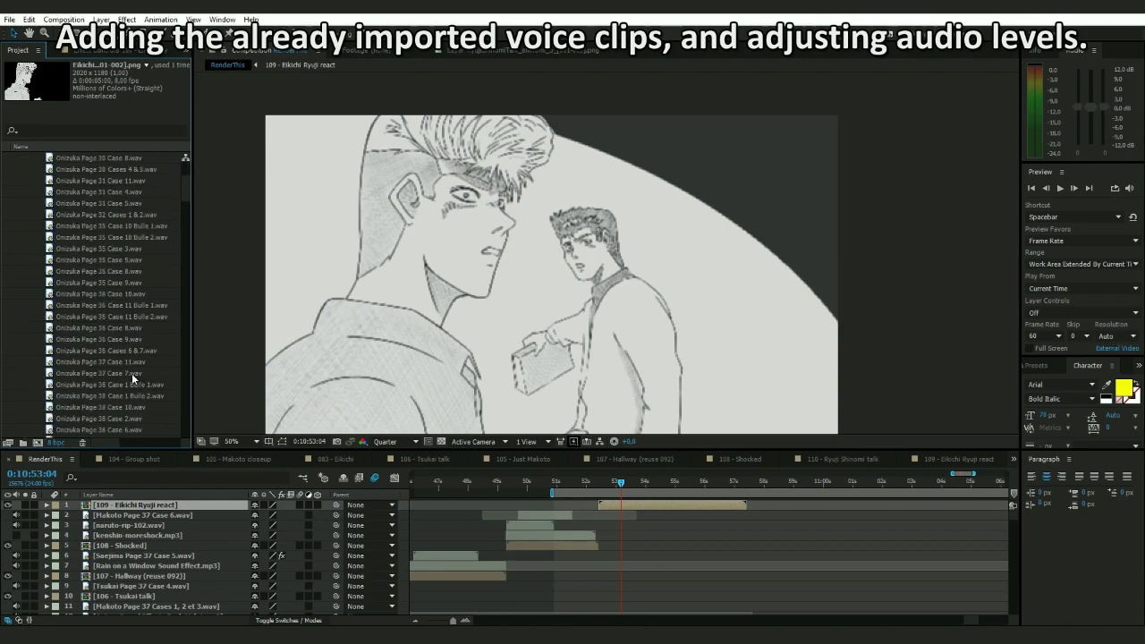
left_click(132, 374)
left_click_drag(132, 372, 679, 504)
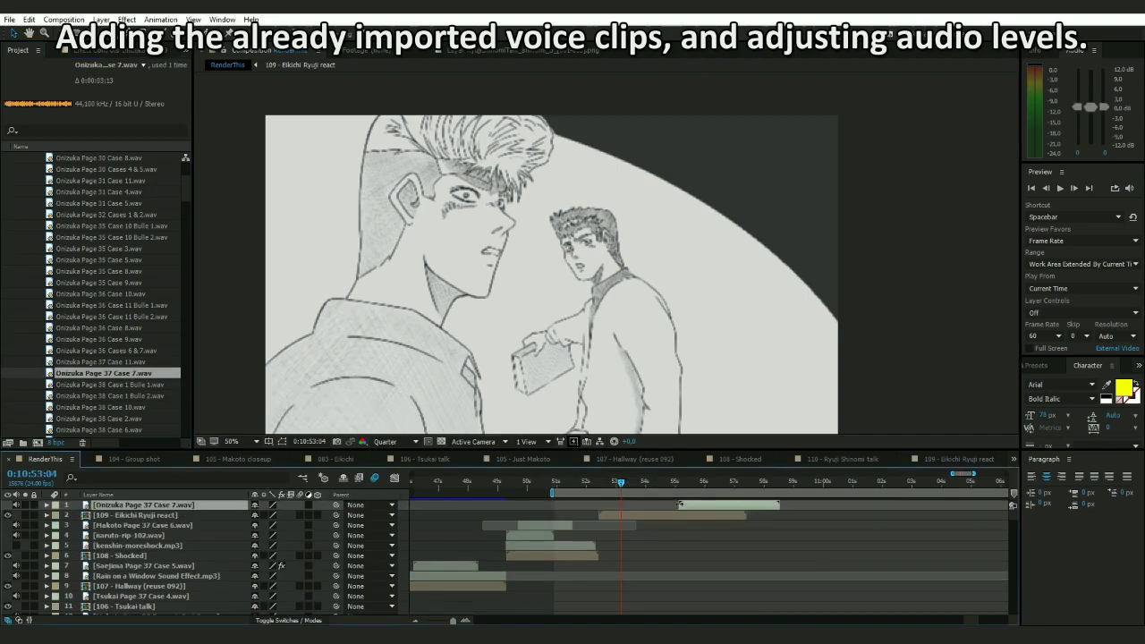
- Add Ryuji Page 37 Case 7.wav from the Danma Ryuji voice folder directly below the Onizuka clip, near the start of scene 109
scroll(99, 253, "up", 10)
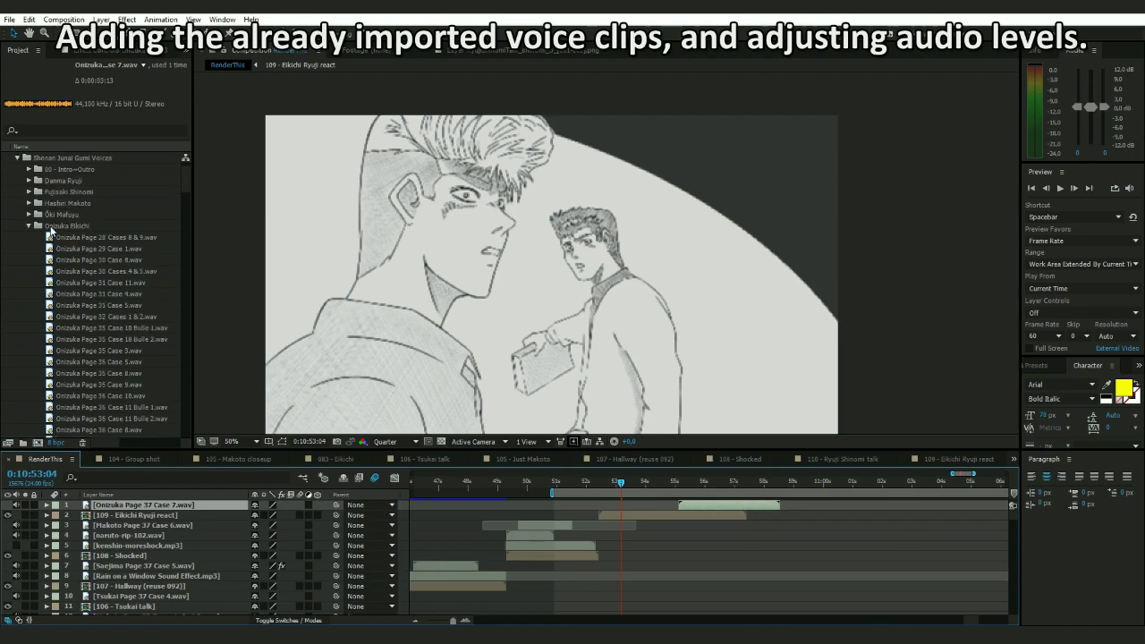
left_click(29, 227)
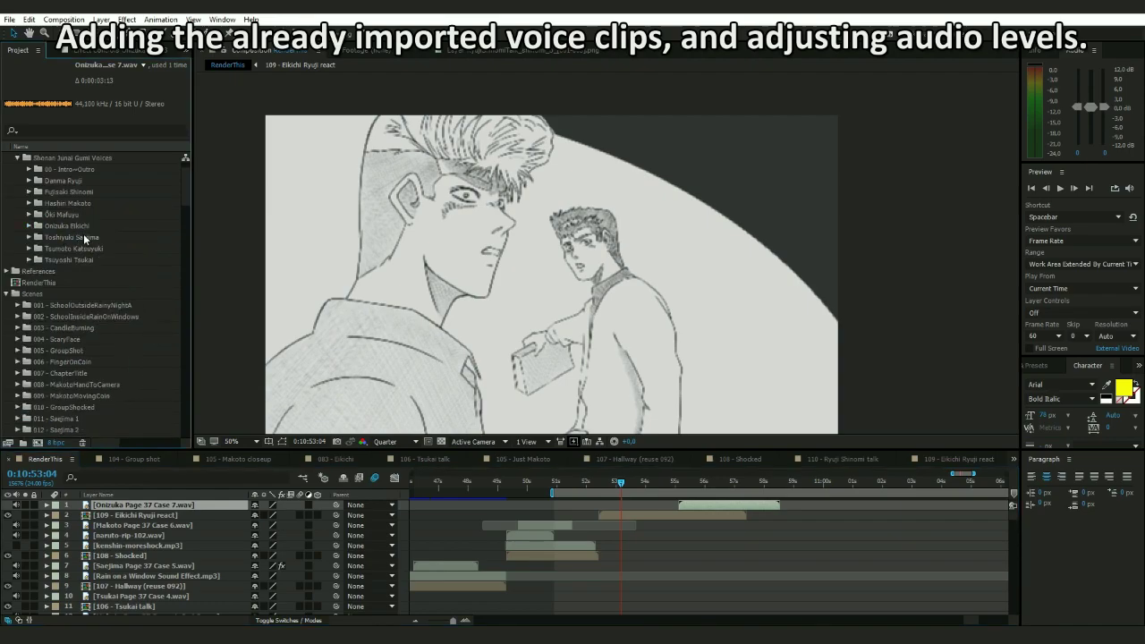
left_click(70, 181)
left_click(29, 181)
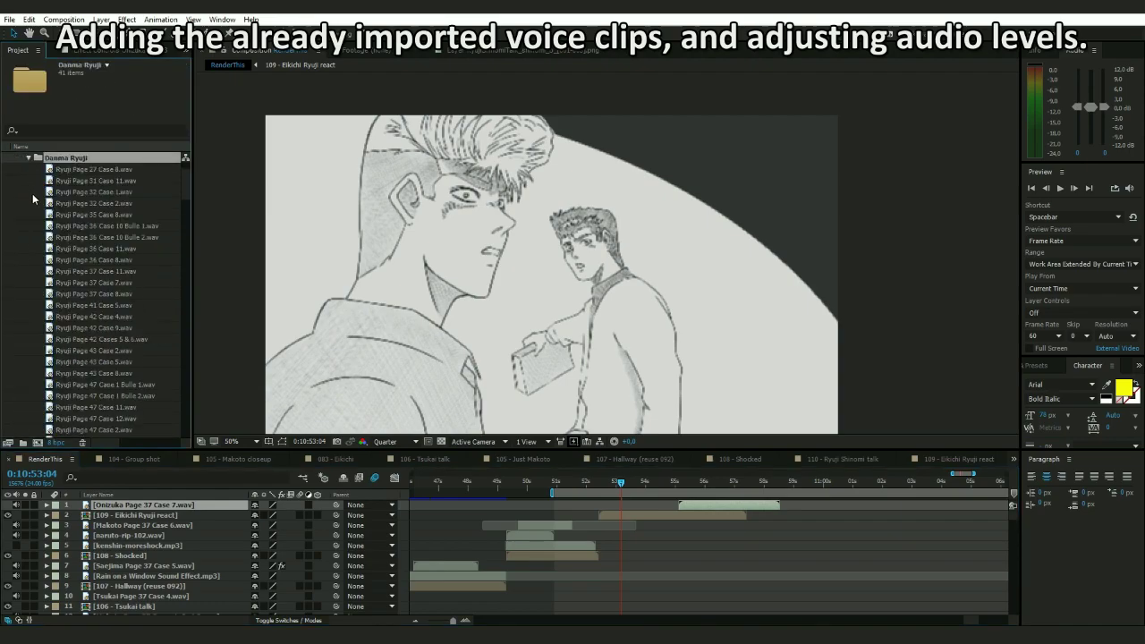
left_click_drag(106, 281, 614, 514)
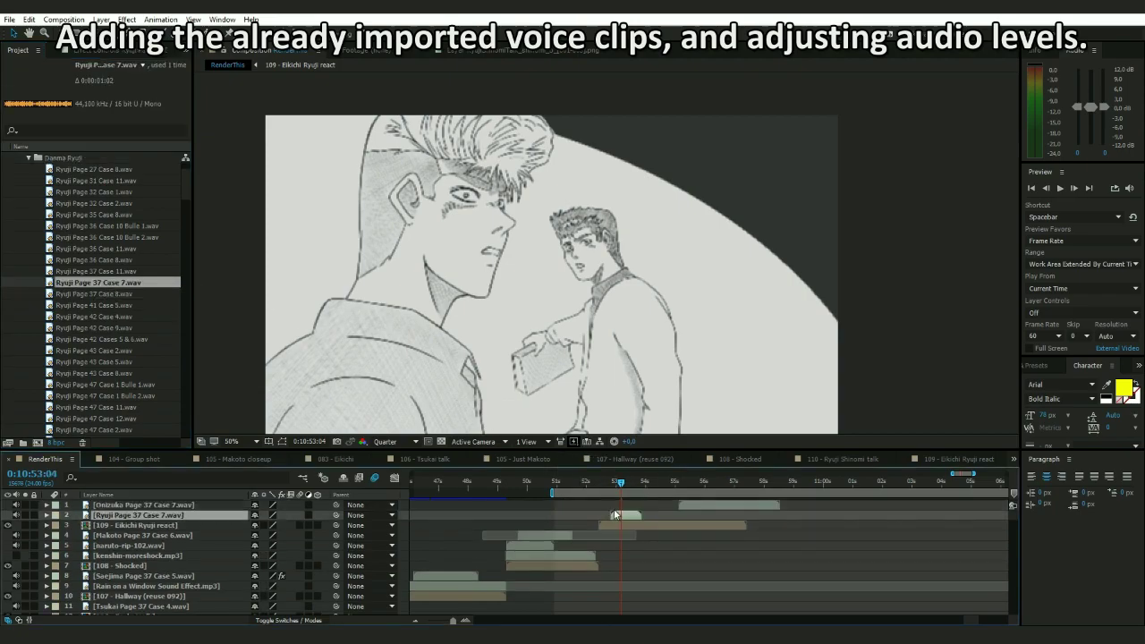
- Reveal the audio waveforms of the Ryuji and Onizuka Page 37 Case 7 voice layers
key("=")
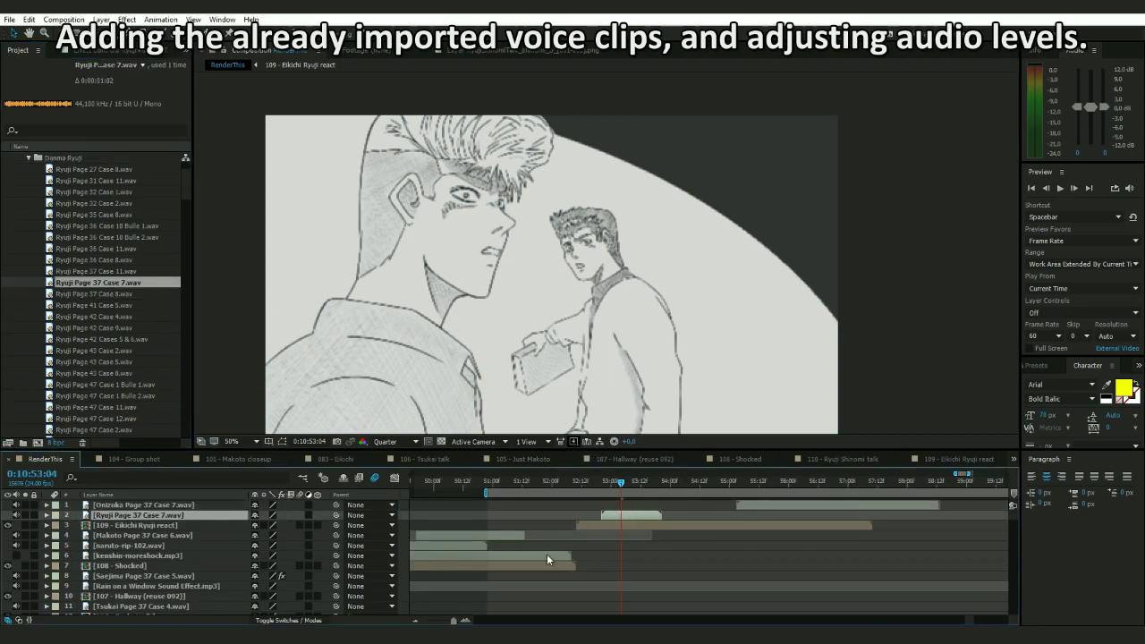
left_click(47, 515)
left_click(57, 525)
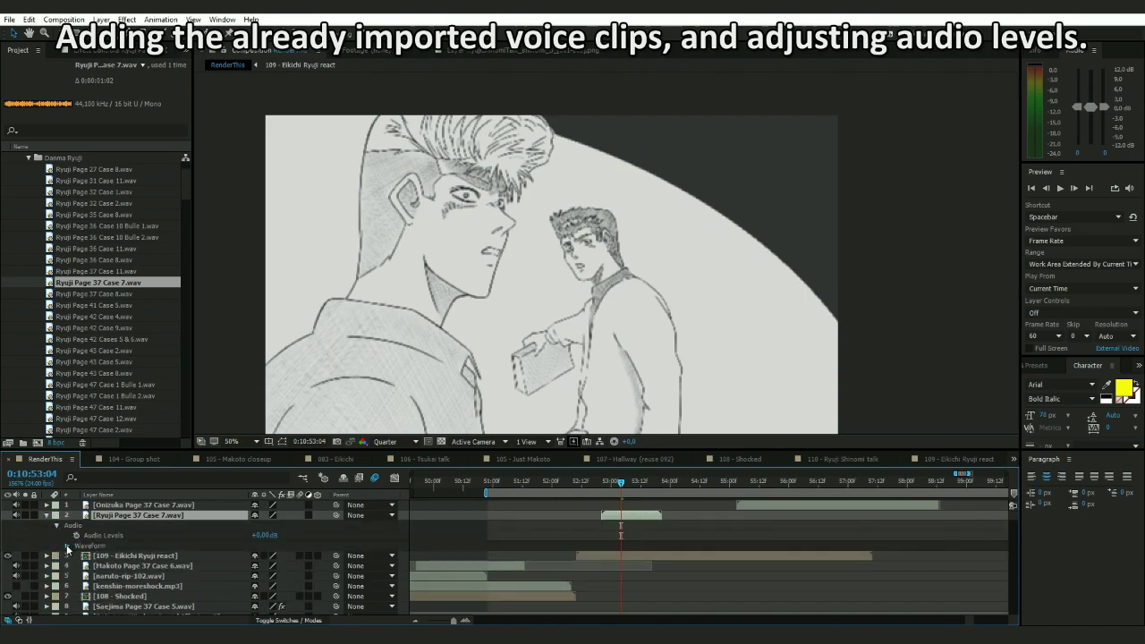
left_click(66, 544)
left_click(47, 505)
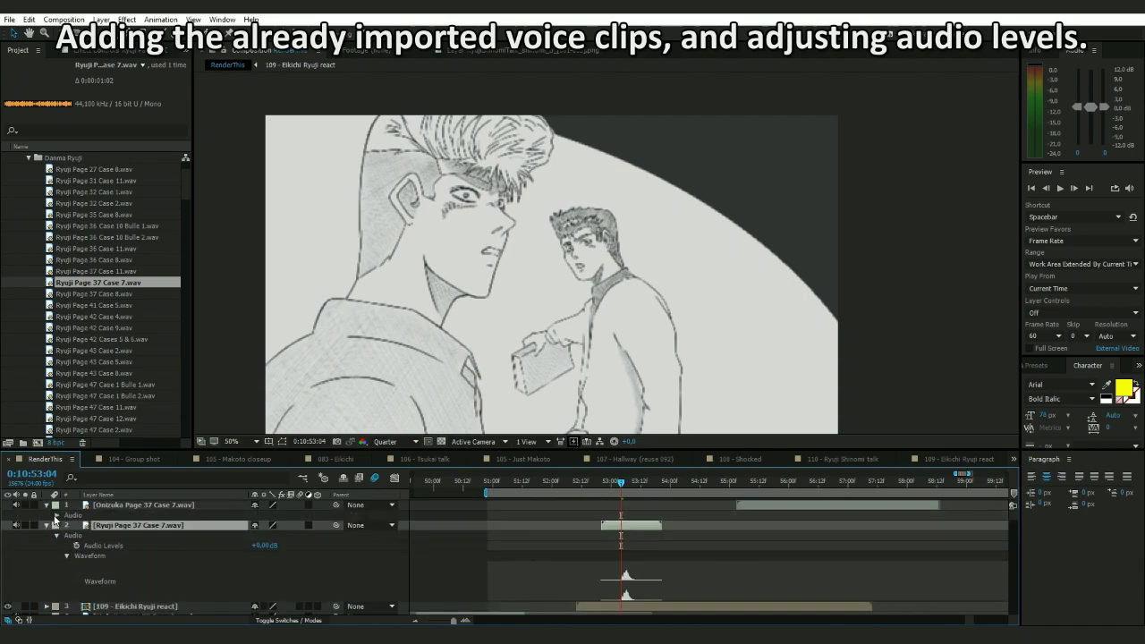
left_click(58, 516)
left_click(68, 535)
scroll(710, 561, "down", 5)
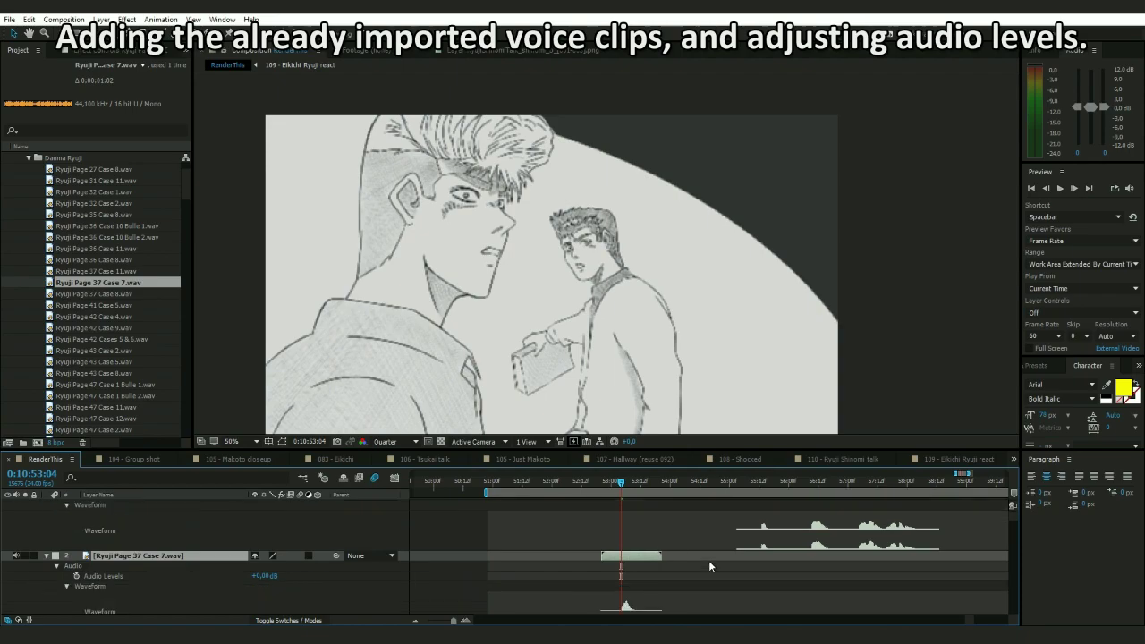
- Shift the Ryuji clip earlier so its speech starts at about 0:10:52:22, and trim the layer to the spoken part
left_click(465, 619)
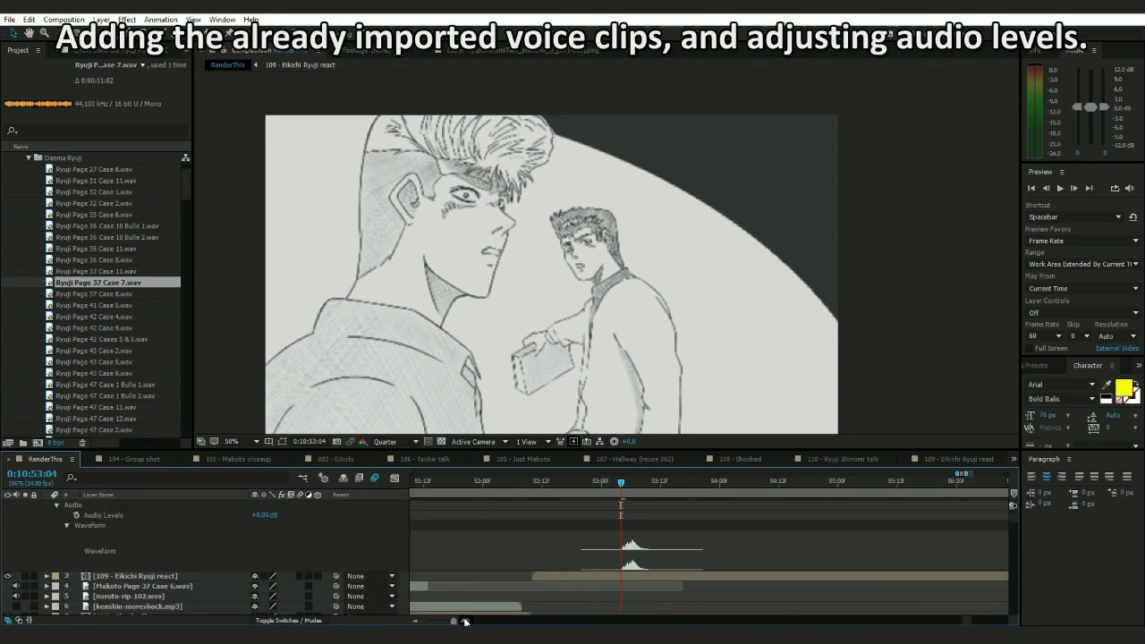
left_click_drag(600, 486, 537, 483)
key("space")
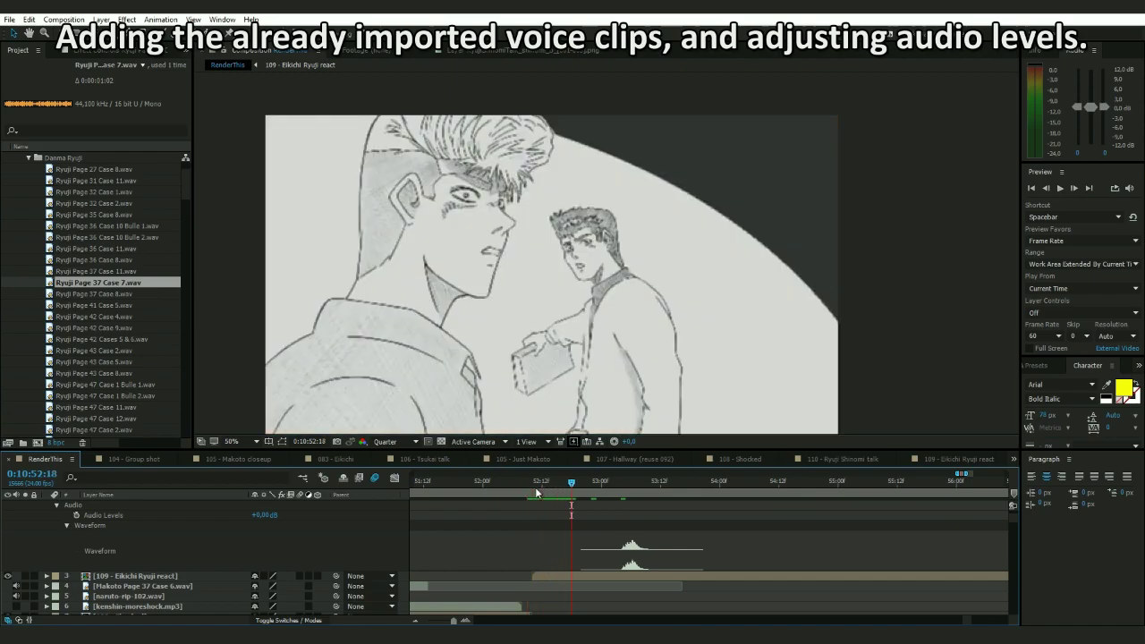
scroll(647, 535, "up", 1)
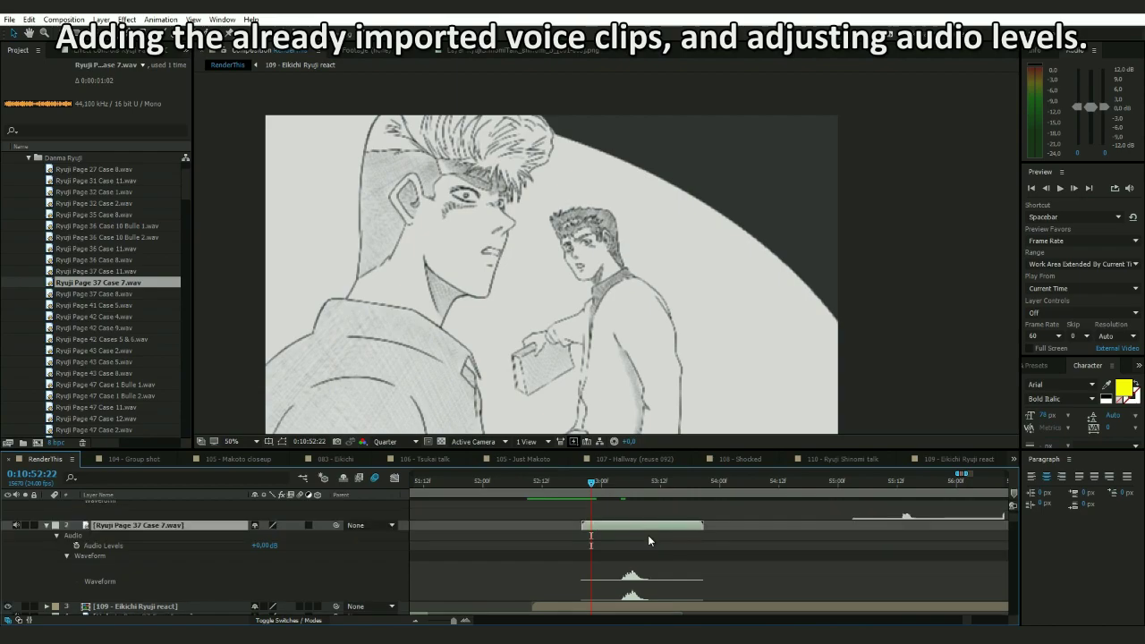
left_click_drag(647, 526, 617, 525)
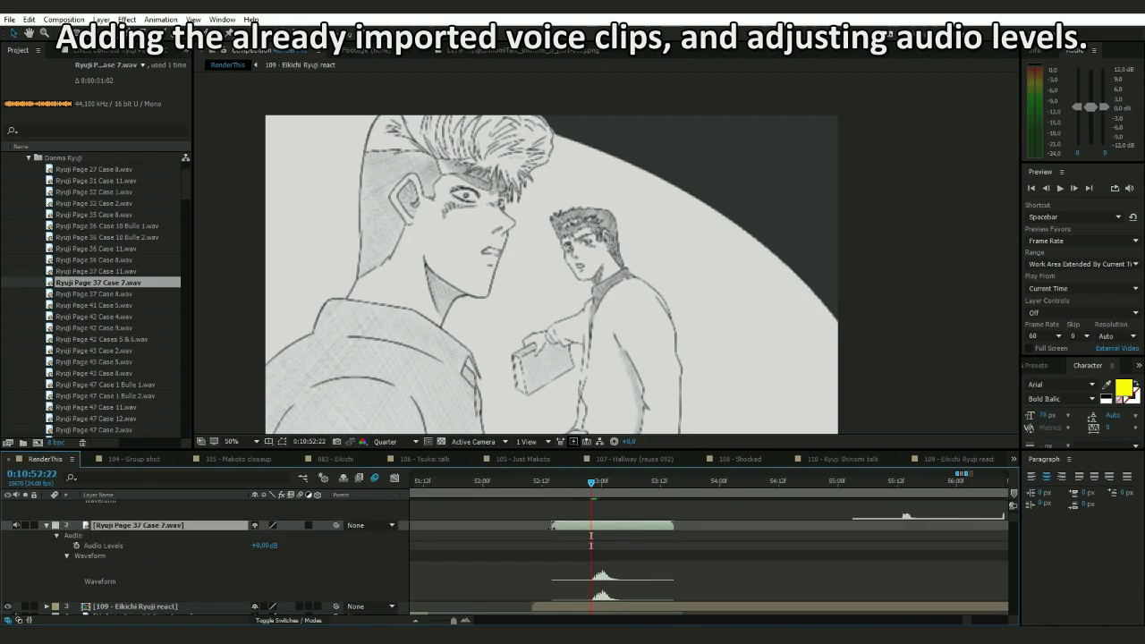
left_click_drag(672, 525, 622, 528)
- Set the Ryuji voice clip's audio level to +5 dB
left_click(266, 545)
type("5")
key("Return")
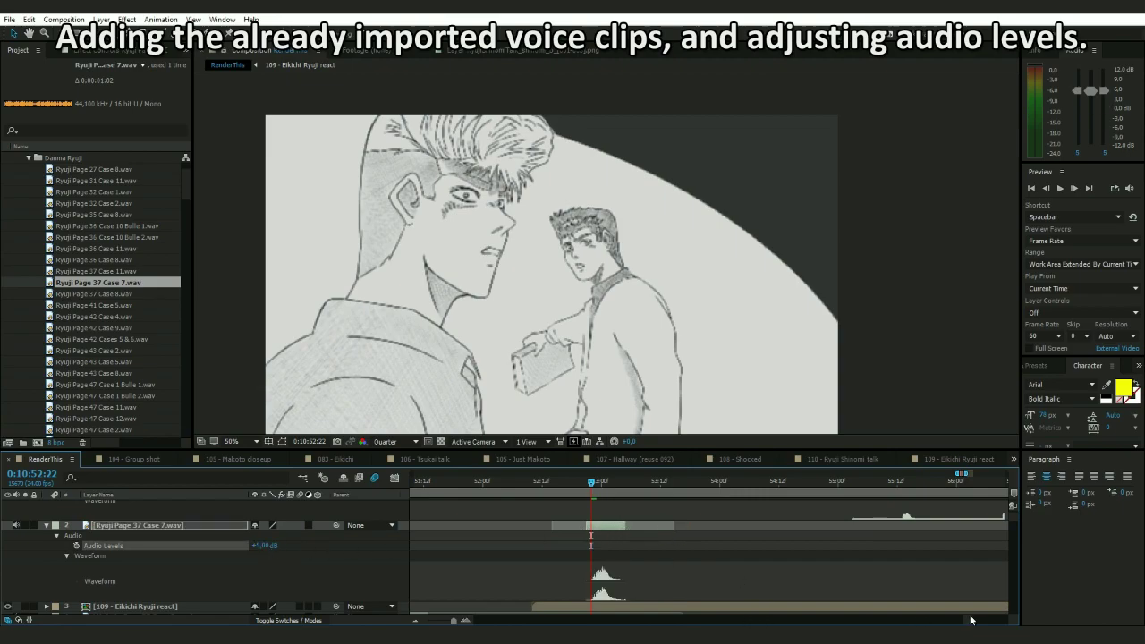
- Move the Onizuka clip so its speech starts at about 0:10:53:20, and trim the silence from both ends
scroll(899, 583, "up", 1)
left_click_drag(965, 622, 966, 621)
left_click_drag(499, 480, 609, 486)
scroll(804, 519, "up", 1)
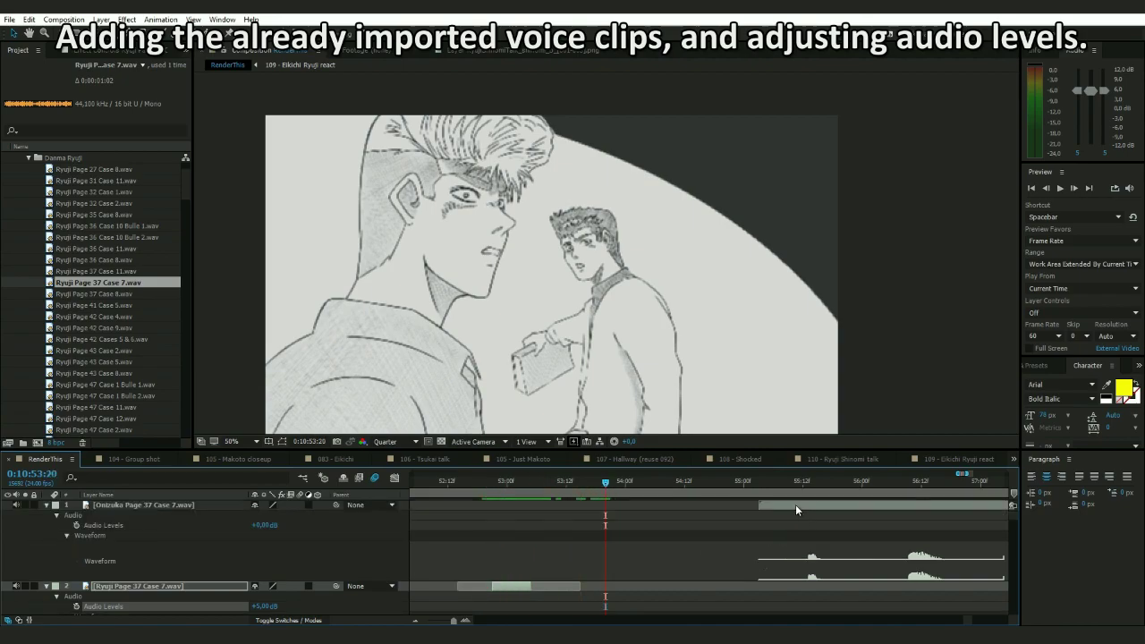
left_click_drag(795, 509, 611, 507)
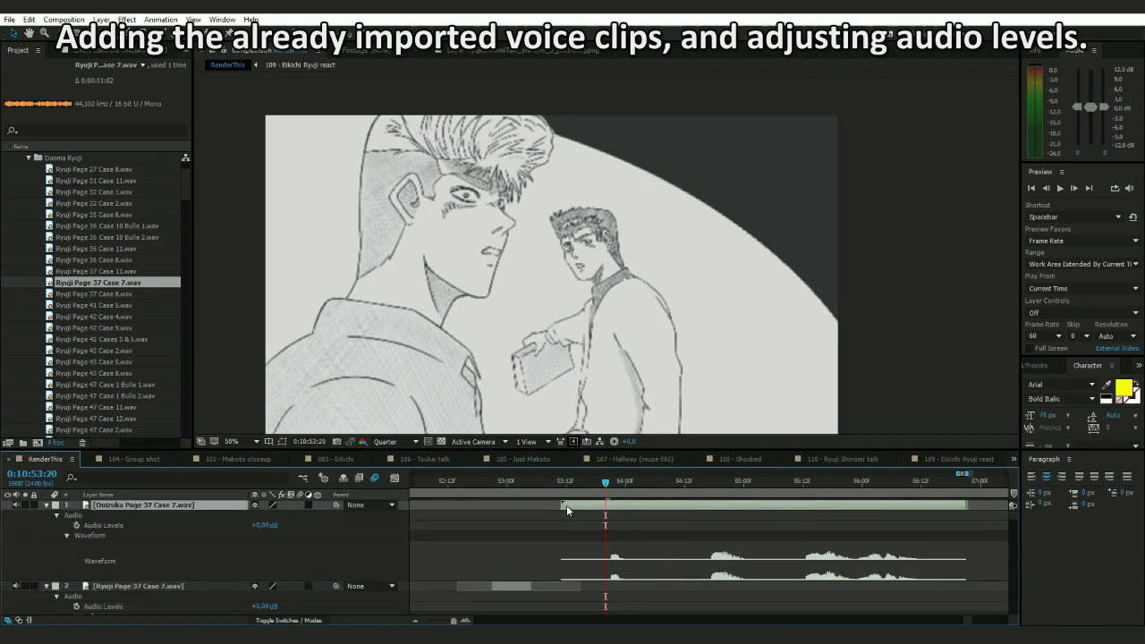
left_click_drag(590, 506, 608, 494)
left_click_drag(925, 504, 919, 504)
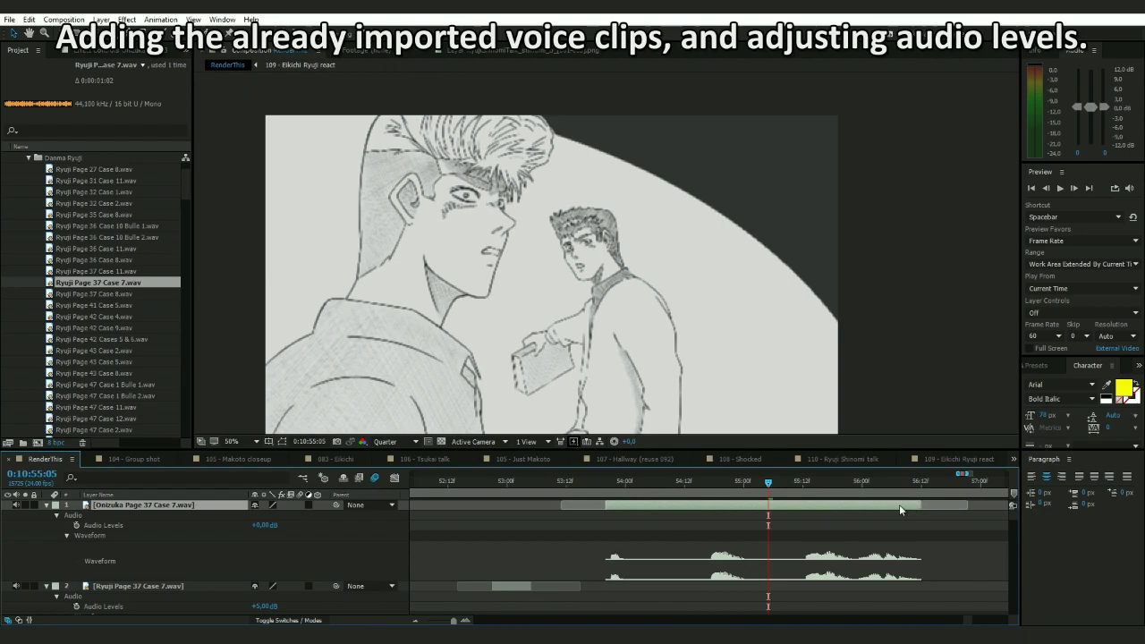
- Set the Onizuka voice clip's audio level to +10 dB and preview the scene with sound
left_click(260, 525)
key("Return")
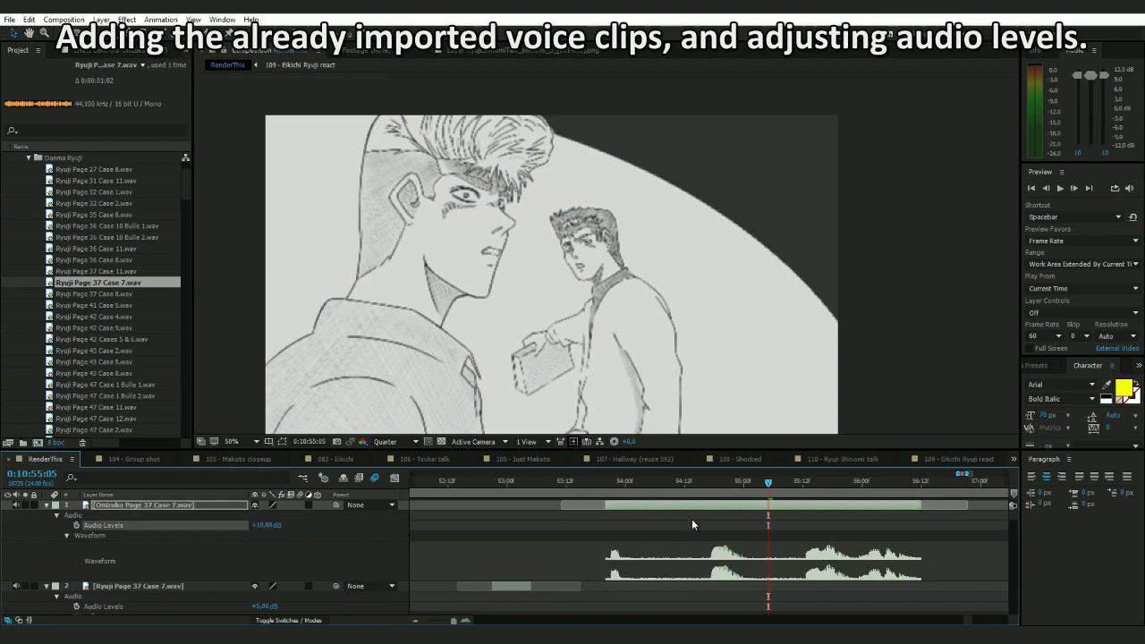
left_click(415, 619)
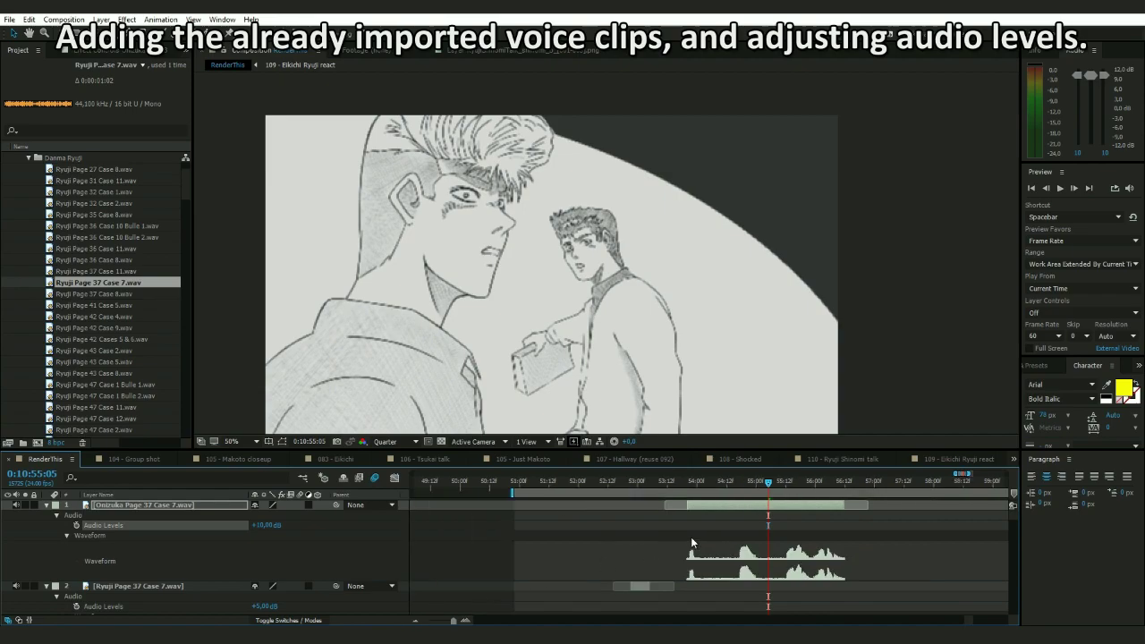
left_click(415, 619)
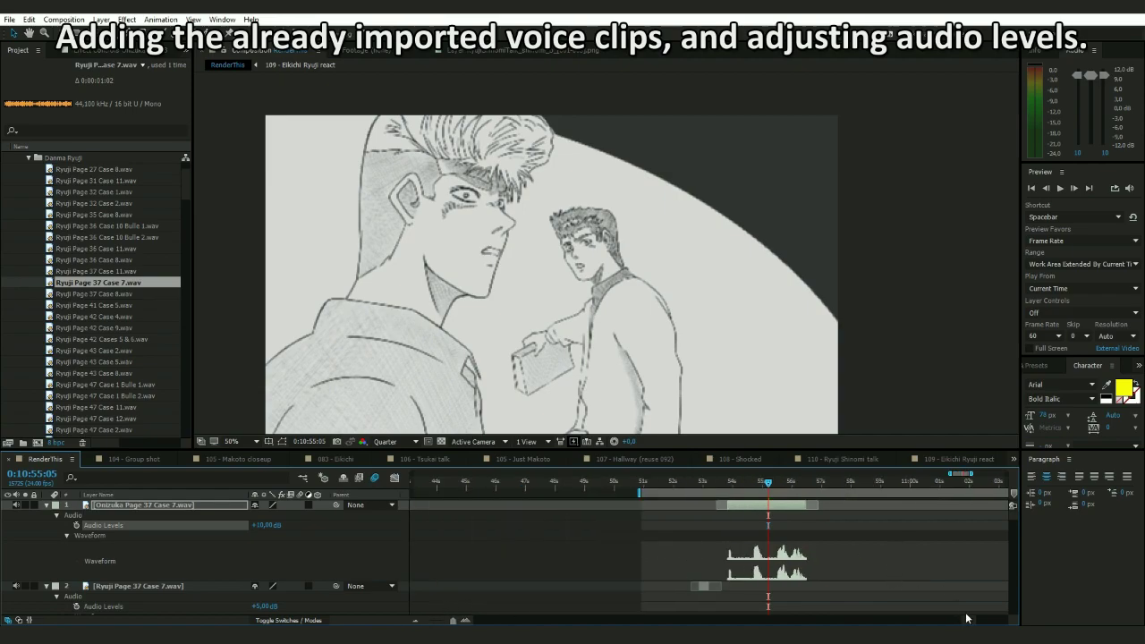
left_click(415, 619)
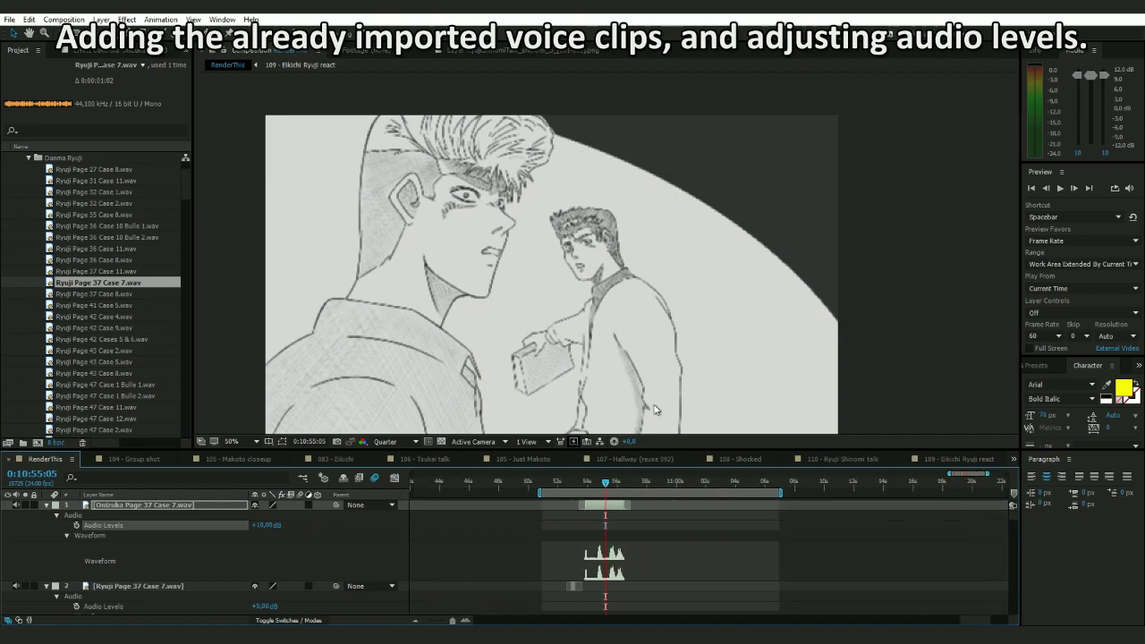
key("space")
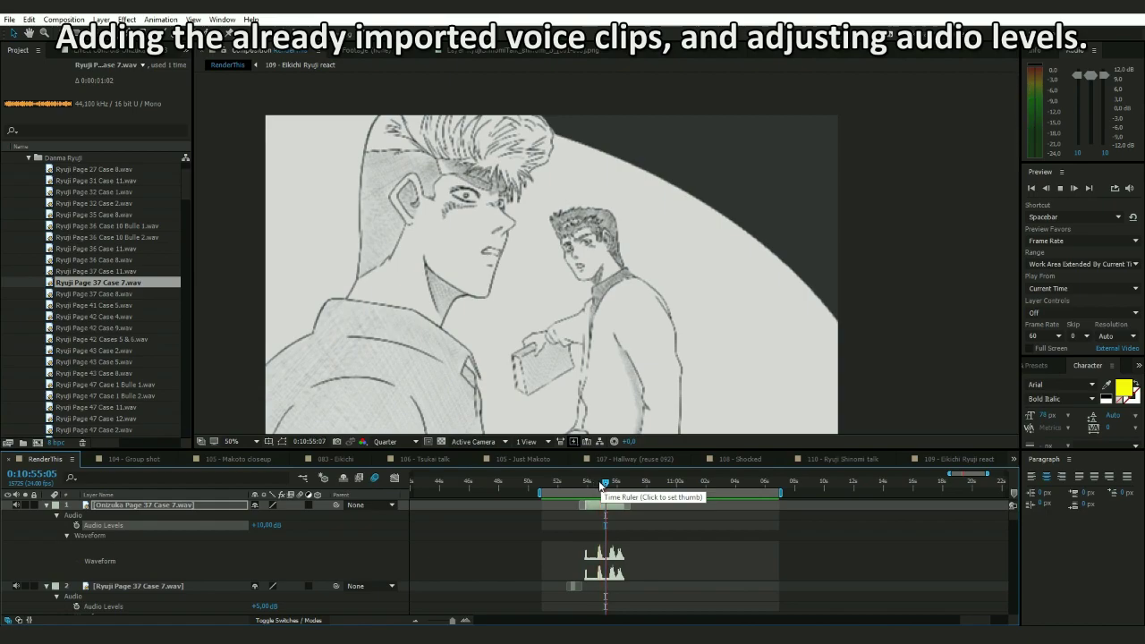
- Shorten the work area so it ends with the scene 109 layer at about 0:10:57:09
left_click_drag(603, 486, 619, 486)
left_click(470, 620)
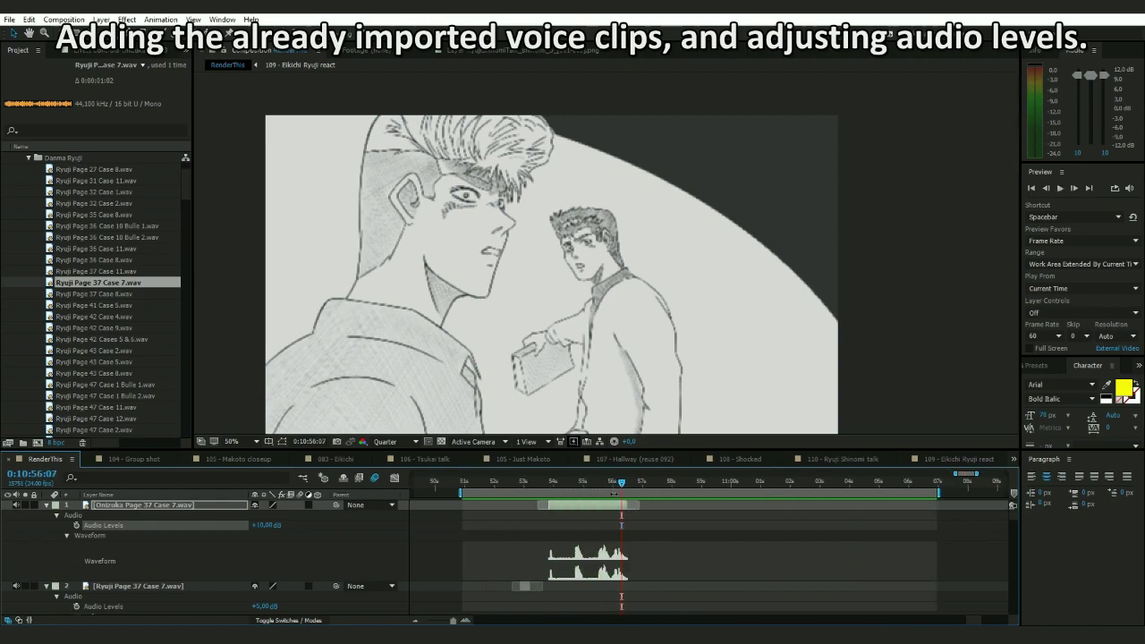
left_click(624, 483)
left_click_drag(625, 487, 655, 488)
scroll(695, 536, "down", 3)
scroll(688, 573, "up", 1)
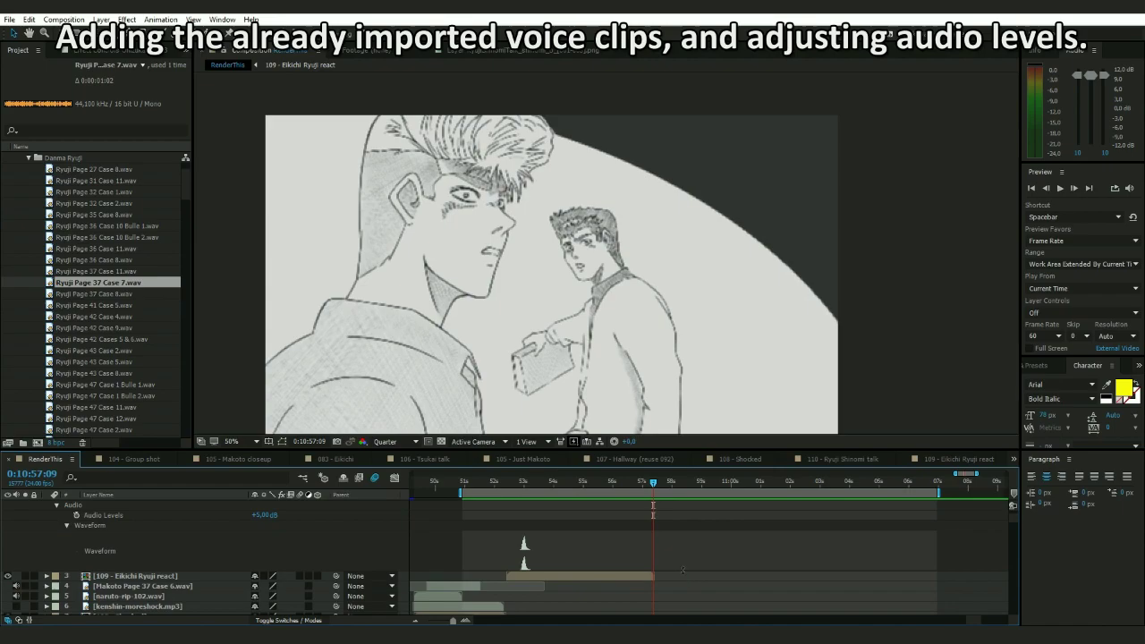
left_click(614, 483)
left_click_drag(937, 493, 656, 492)
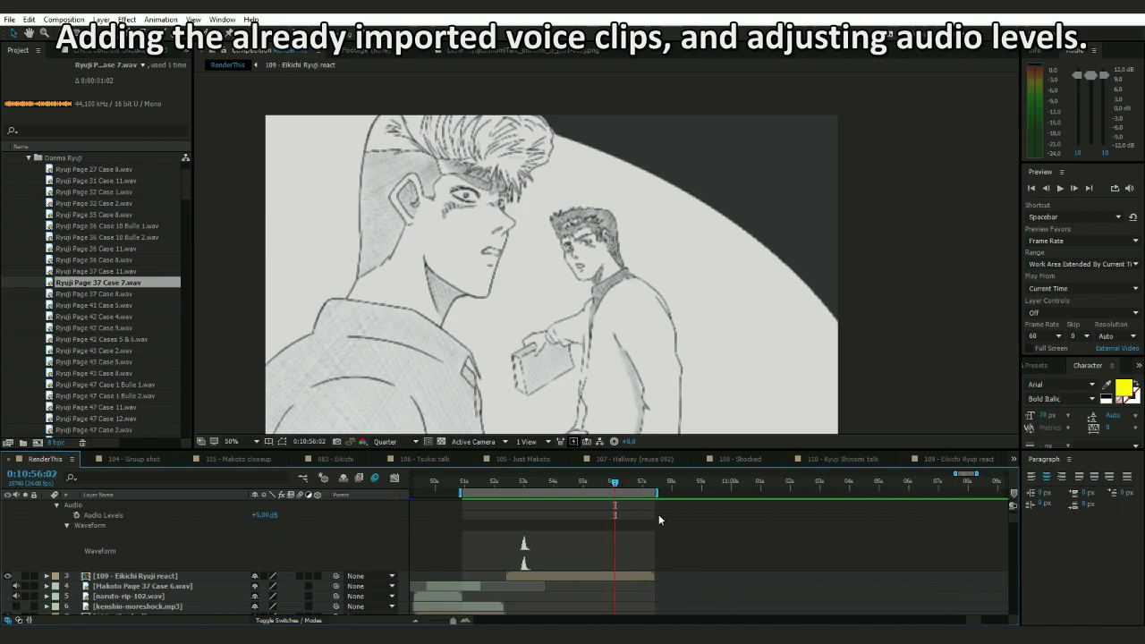
- Go to the start of Ryuji's line at 0:10:52:22 and open the 109 - Eikichi Ryuji react composition at that moment
scroll(613, 552, "up", 3)
scroll(566, 544, "down", 1)
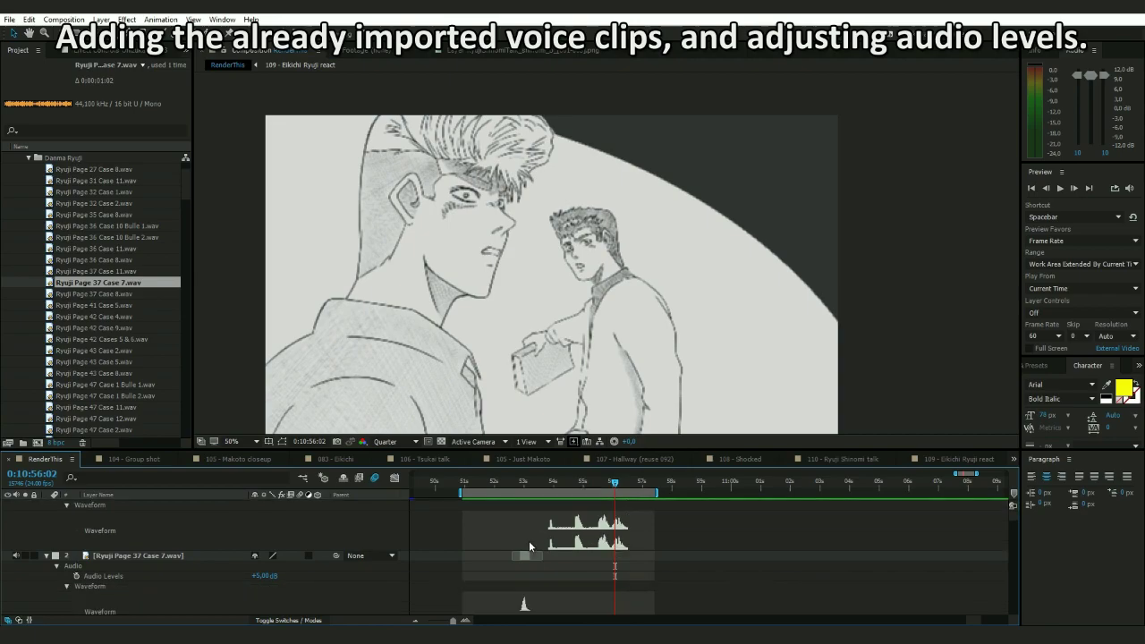
left_click(524, 483)
key("equal")
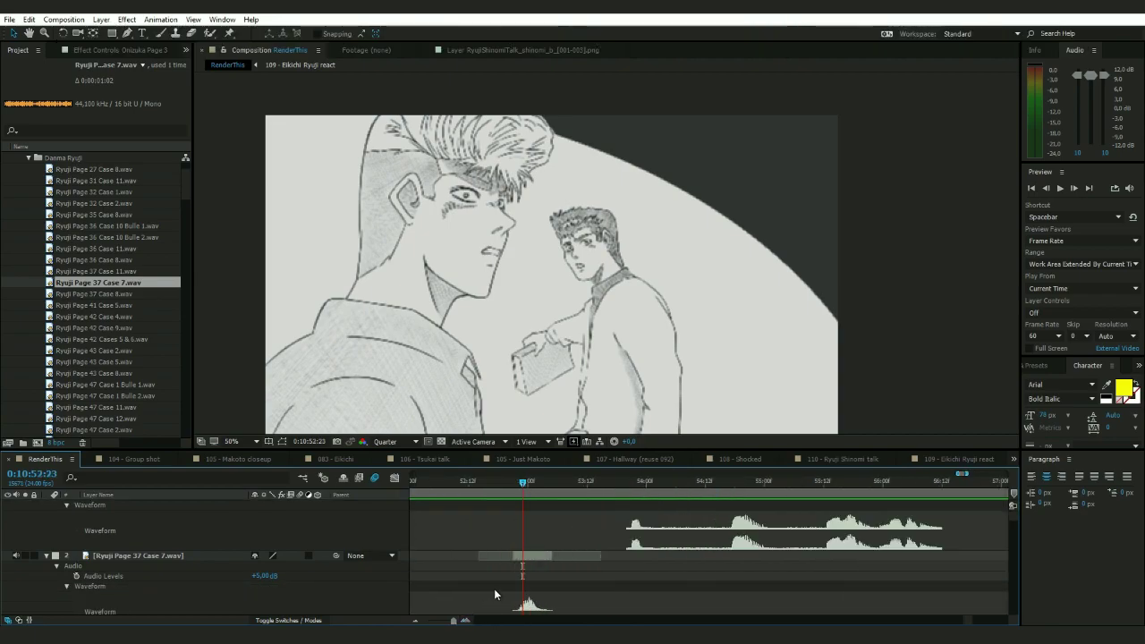
scroll(599, 570, "down", 3)
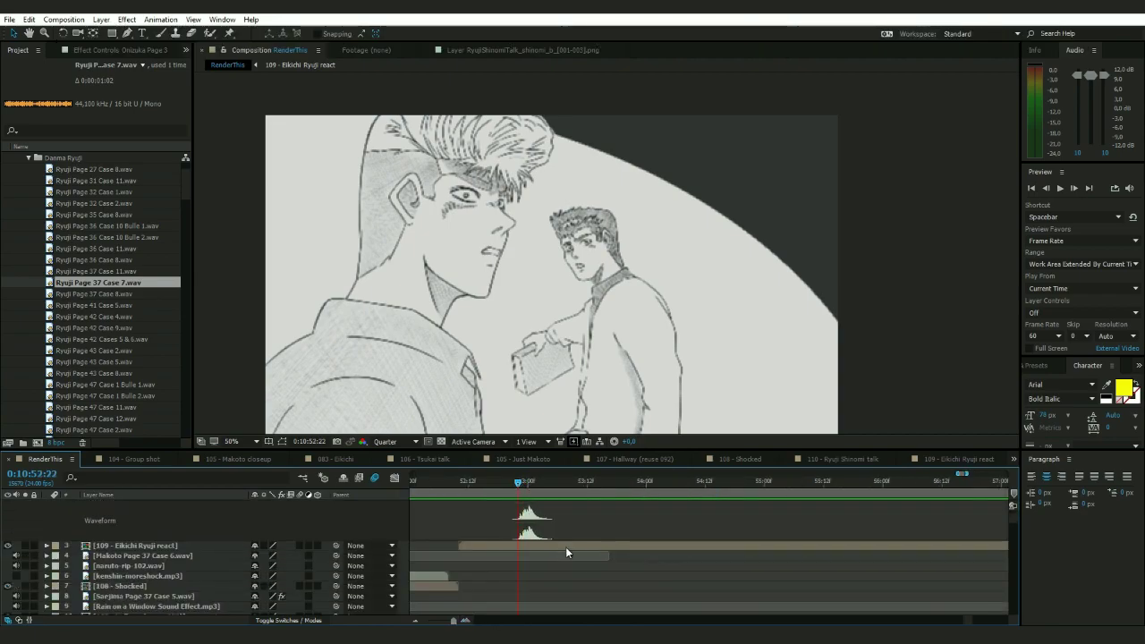
double_click(562, 544)
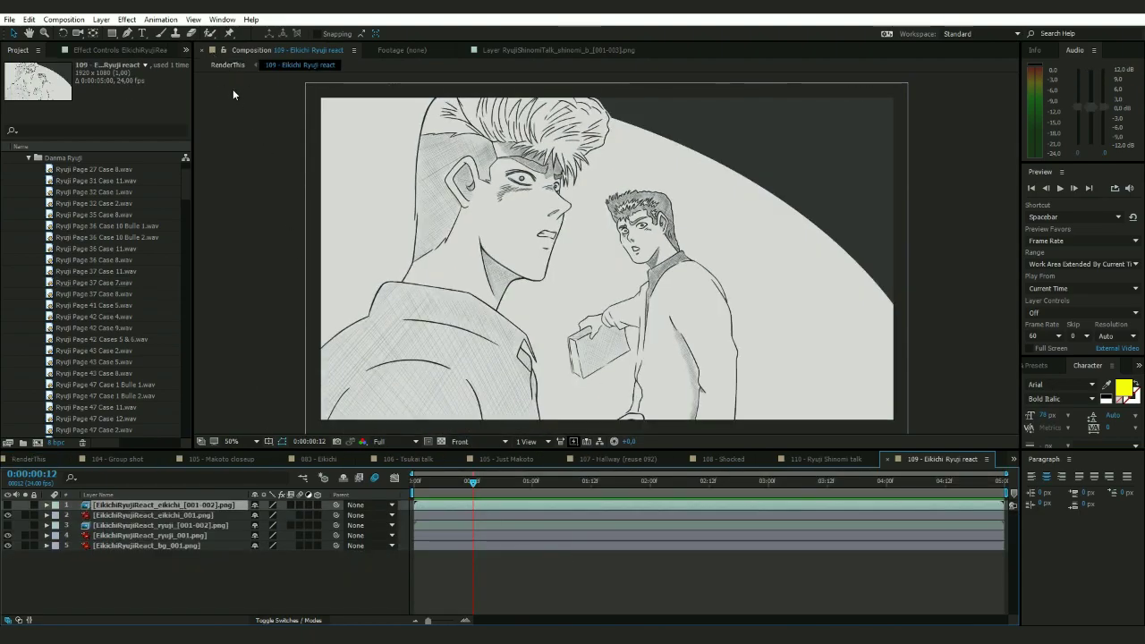
- Create a full-width paragraph text box along the frame's lower edge with the yellow subtitle "Huh?"
left_click(143, 36)
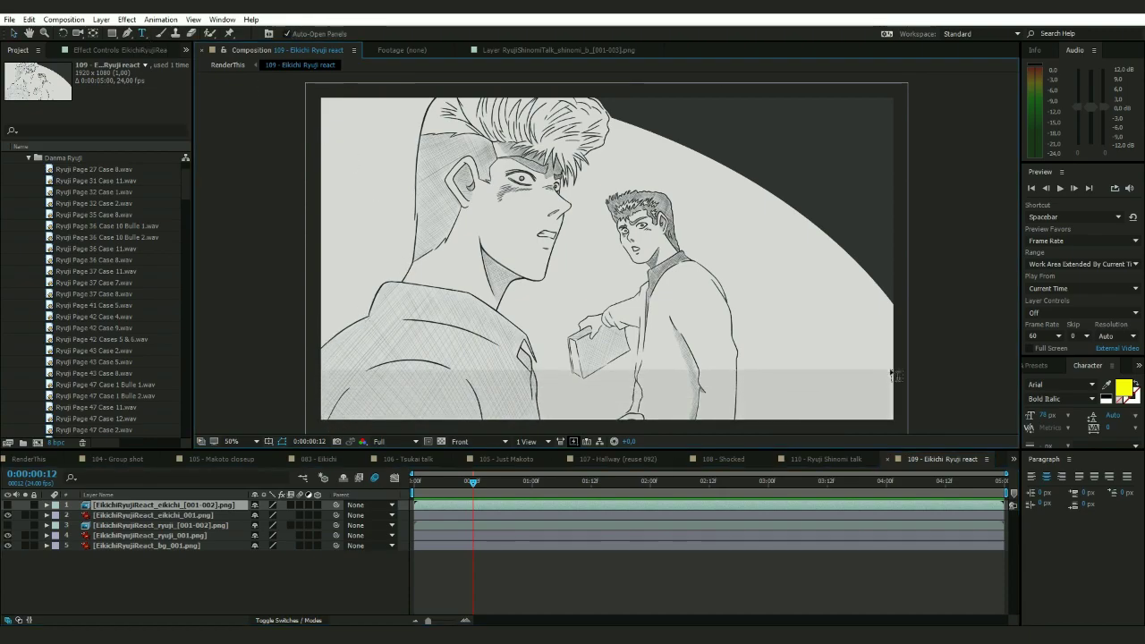
left_click_drag(322, 418, 893, 369)
type("H")
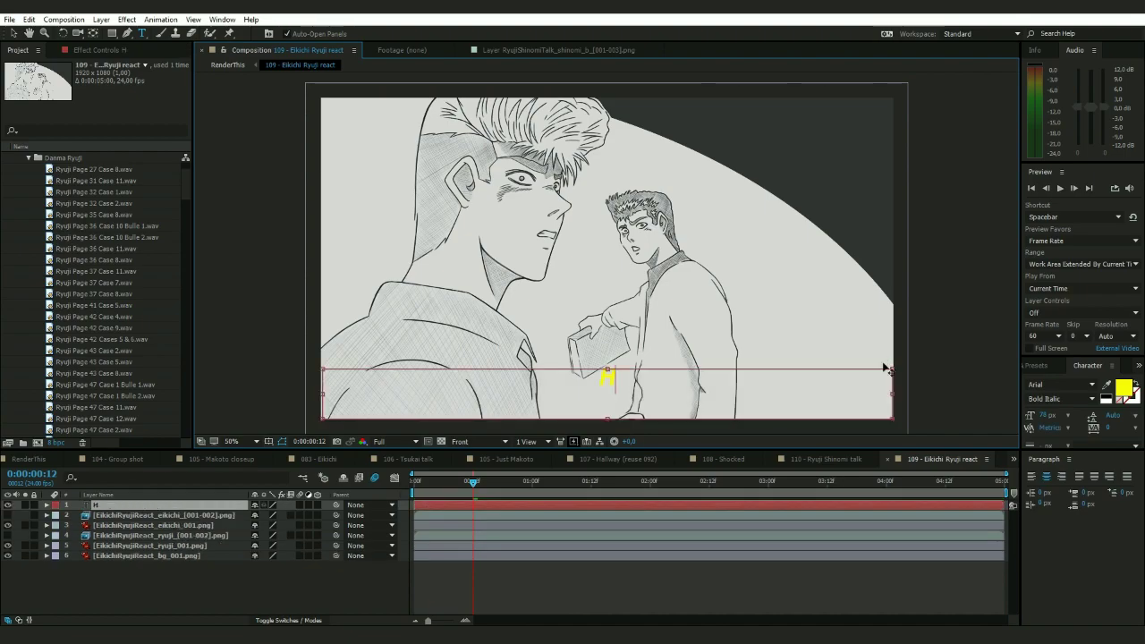
type("uh?")
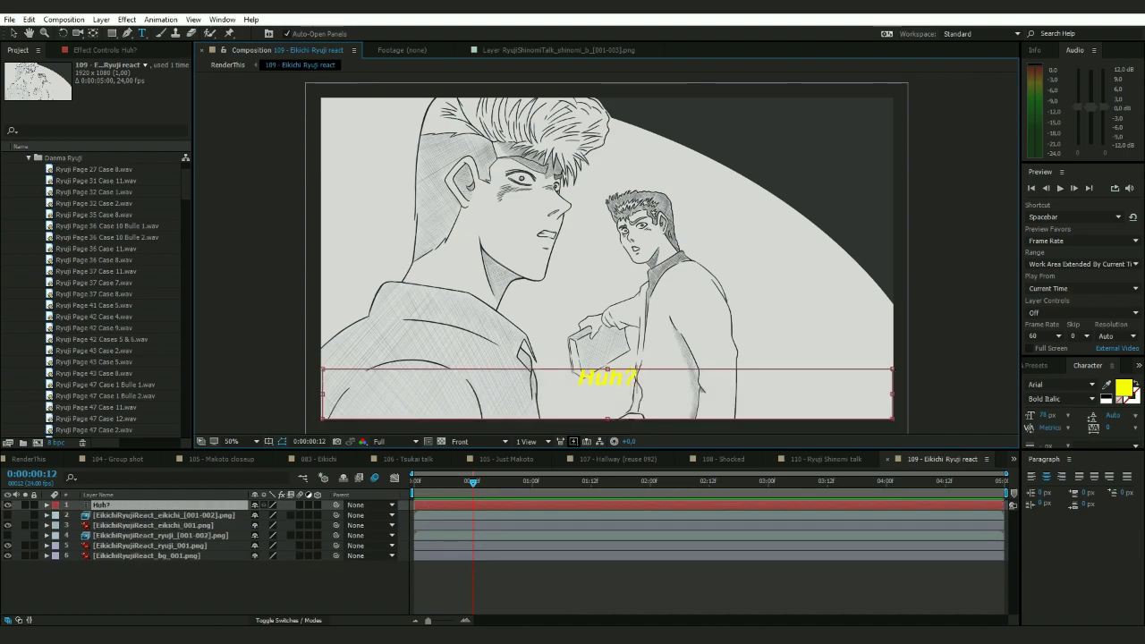
- Add a black Stroke layer style with a size of 7 to the "Huh?" subtitle
left_click(12, 34)
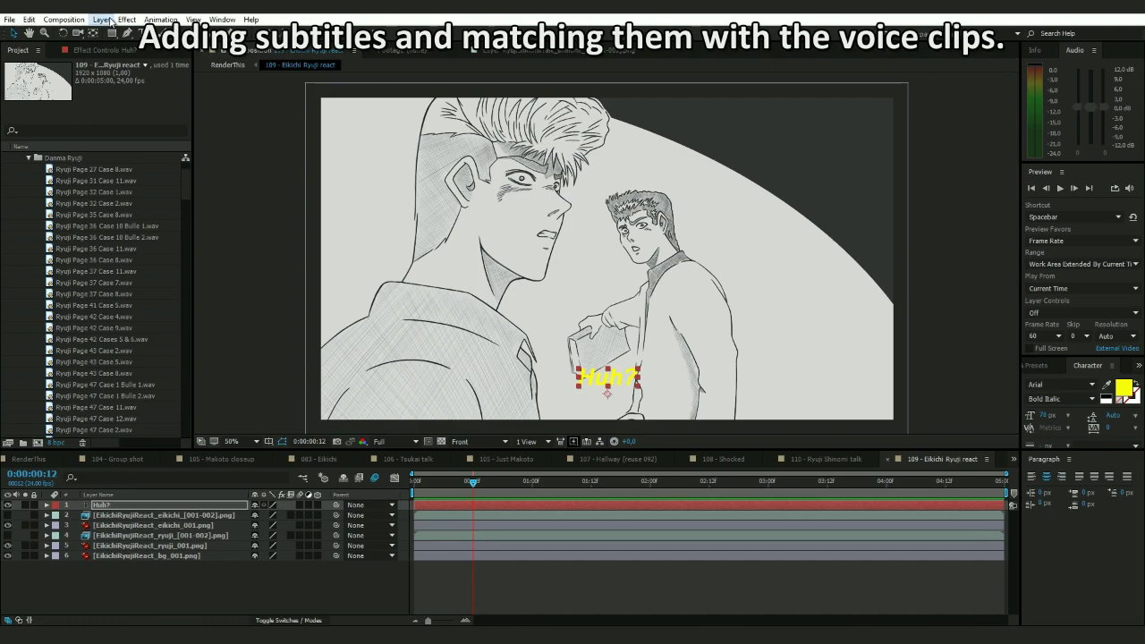
left_click(101, 19)
mouse_move(258, 324)
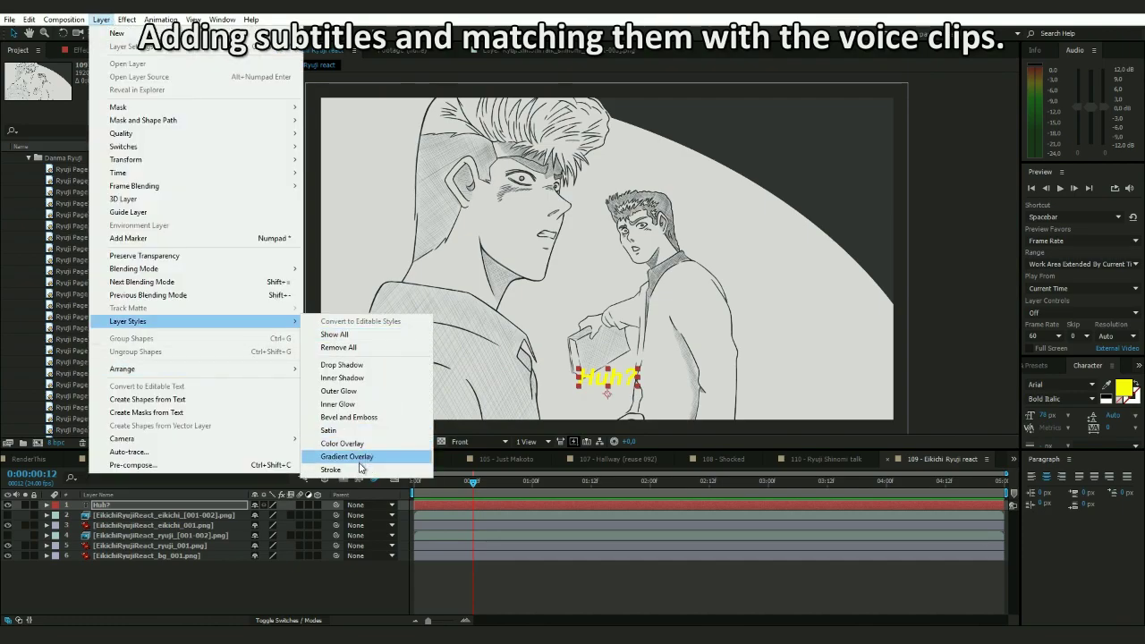
left_click(347, 461)
left_click(67, 556)
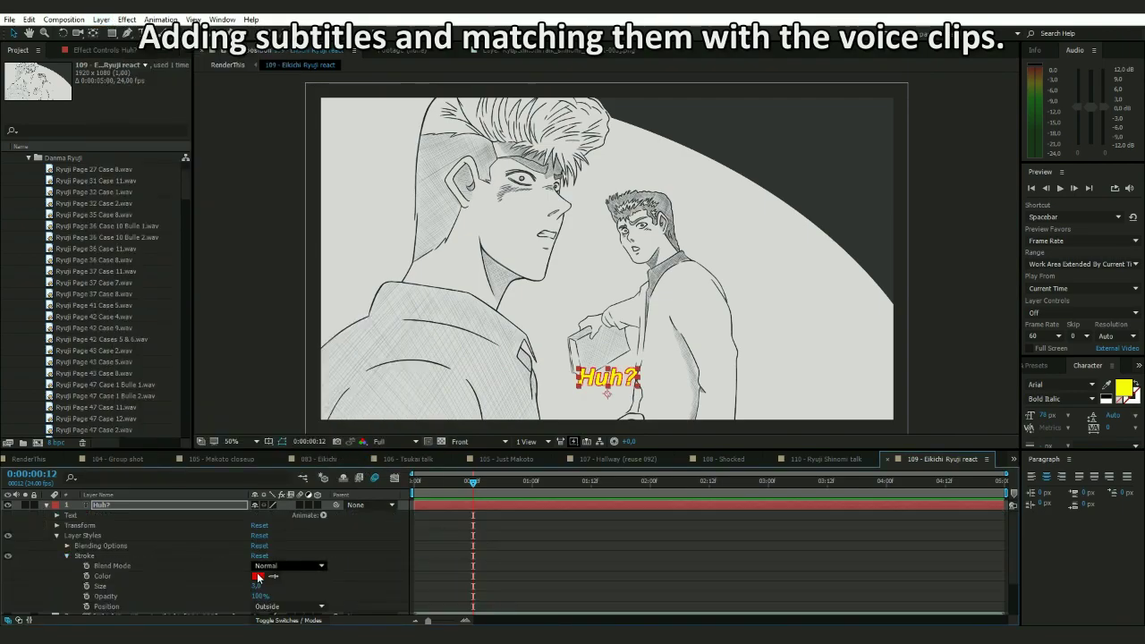
left_click(257, 576)
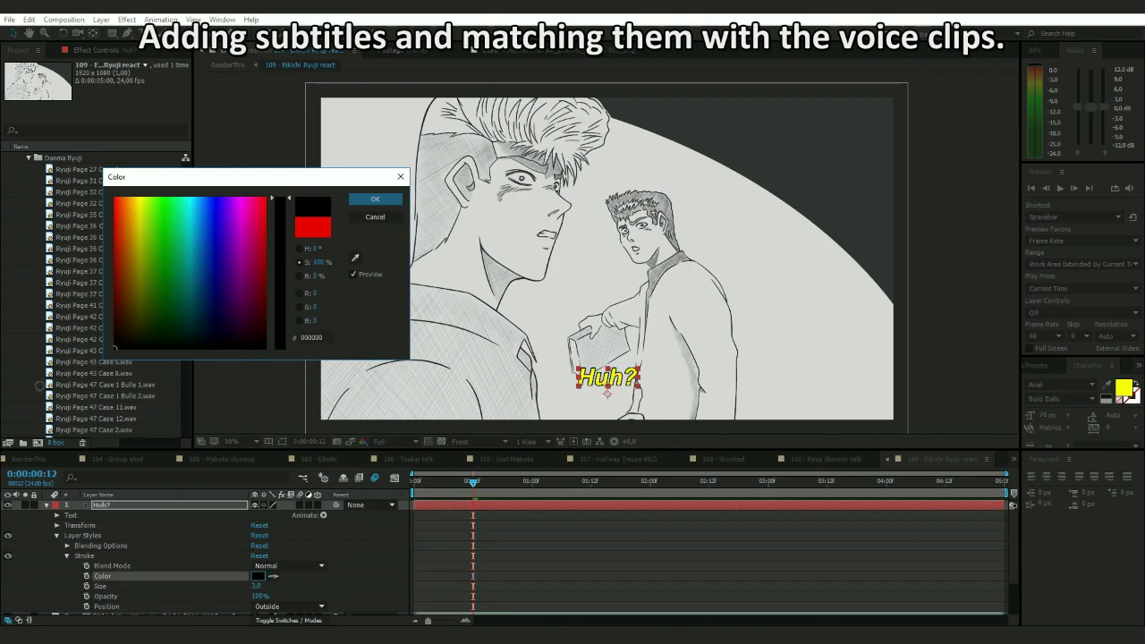
left_click(366, 202)
left_click(257, 586)
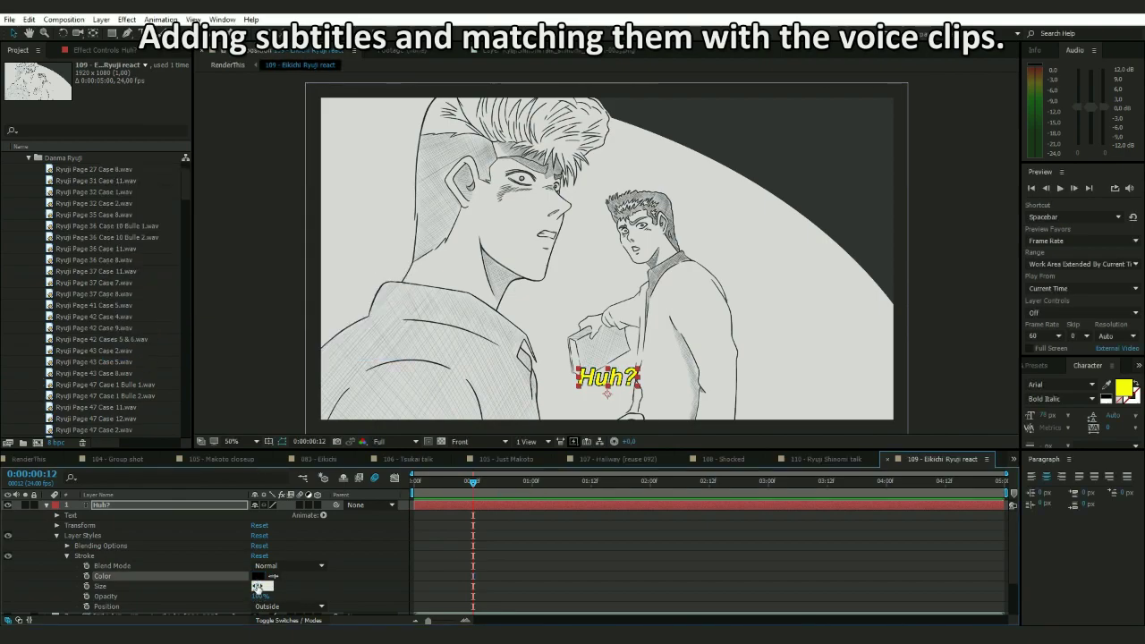
type("5")
key("Return")
left_click(533, 555)
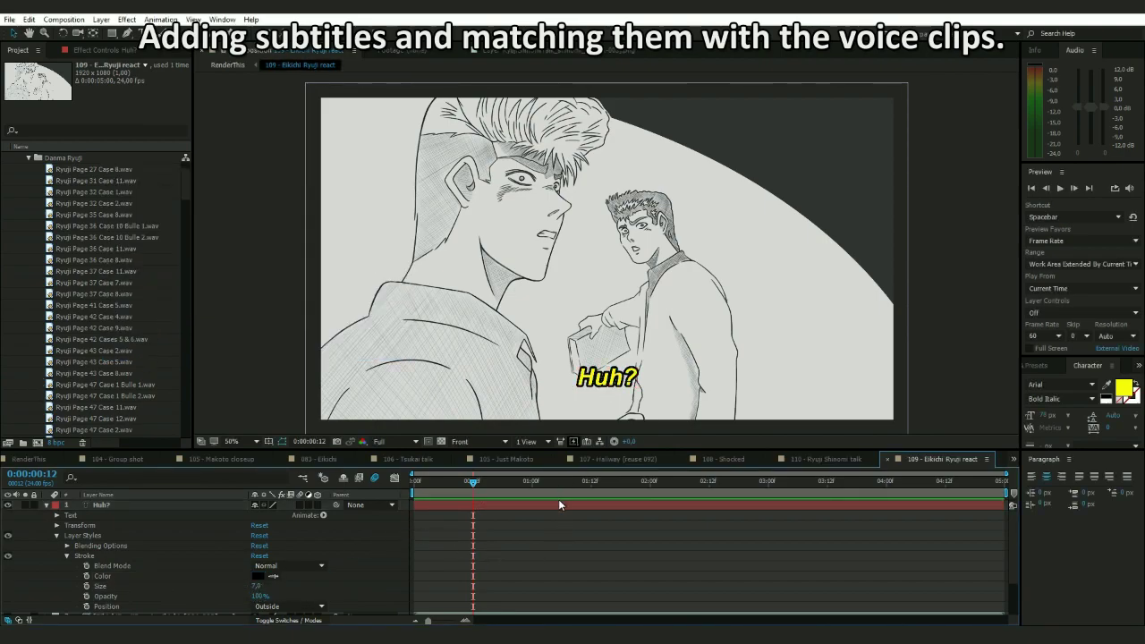
- Move the "Huh?" subtitle closer to the frame's lower edge and trim its layer to start at 0:00:00:12
left_click(533, 504)
left_click_drag(609, 381, 609, 402)
key("Tab")
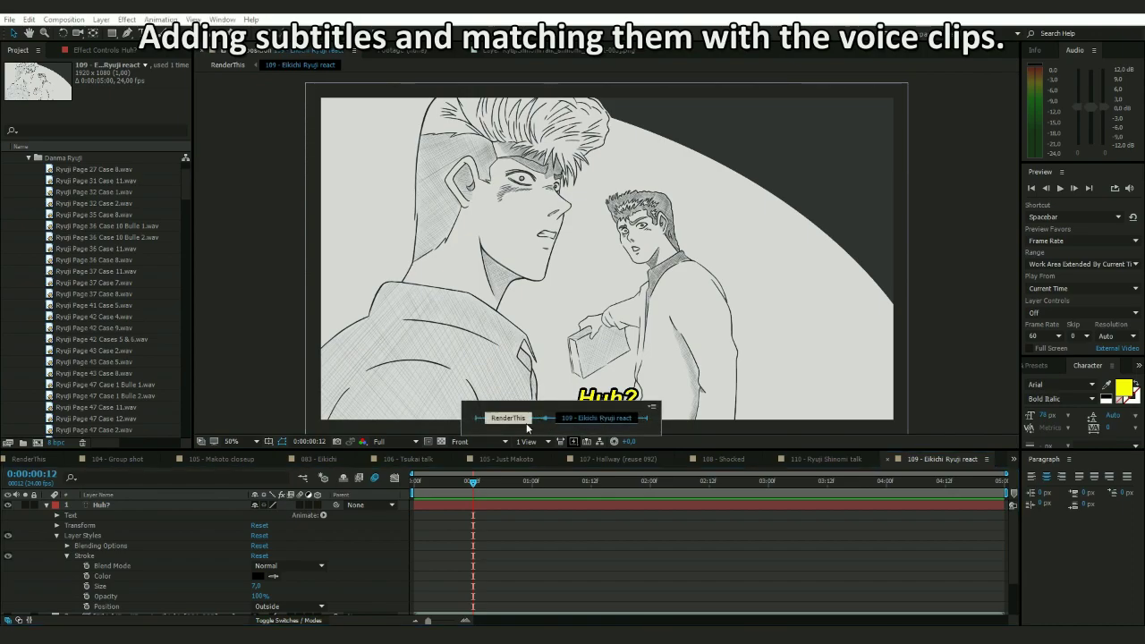
left_click(521, 419)
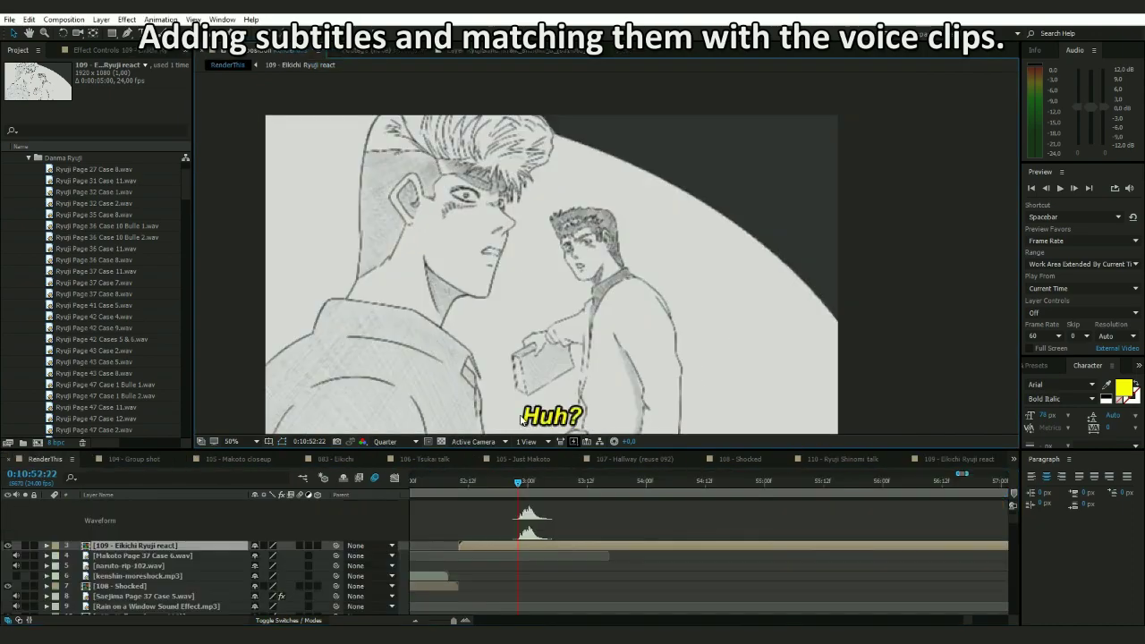
double_click(548, 544)
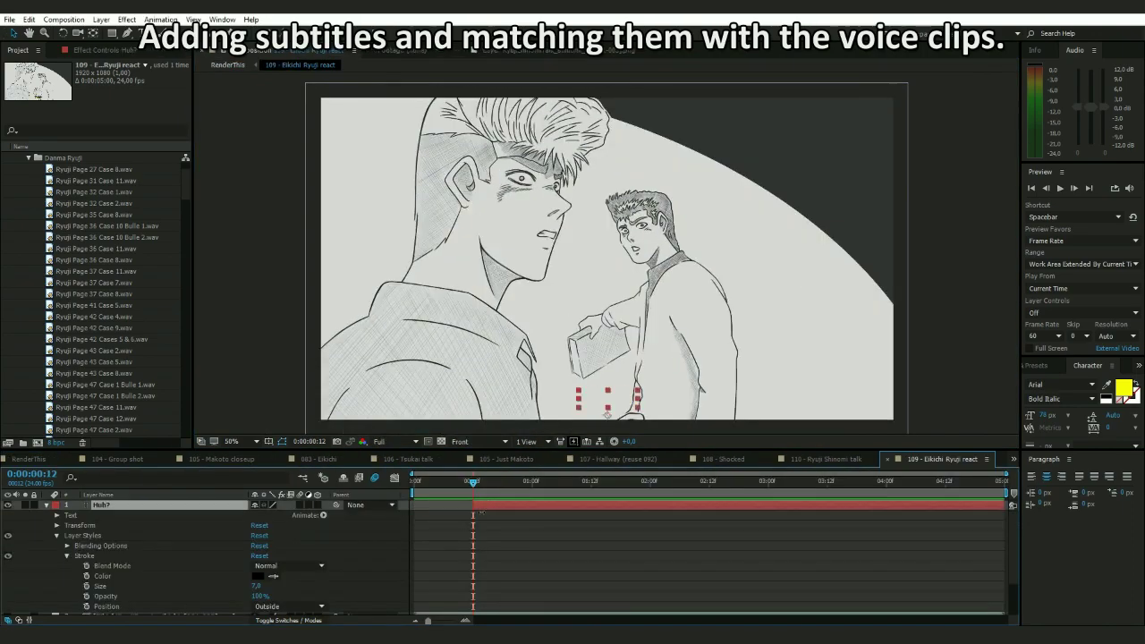
- Find the end of Ryuji's line in RenderThis and trim the "Huh?" subtitle layer to end there, at 0:00:01:02
key("Tab")
left_click(429, 549)
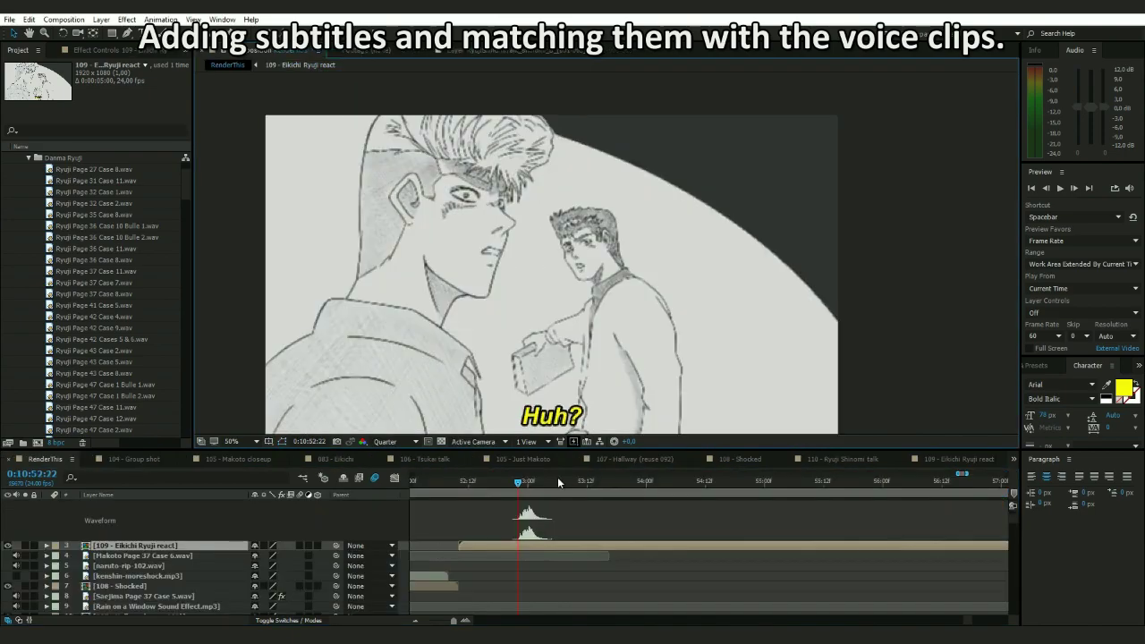
left_click_drag(560, 479, 588, 483)
double_click(613, 604)
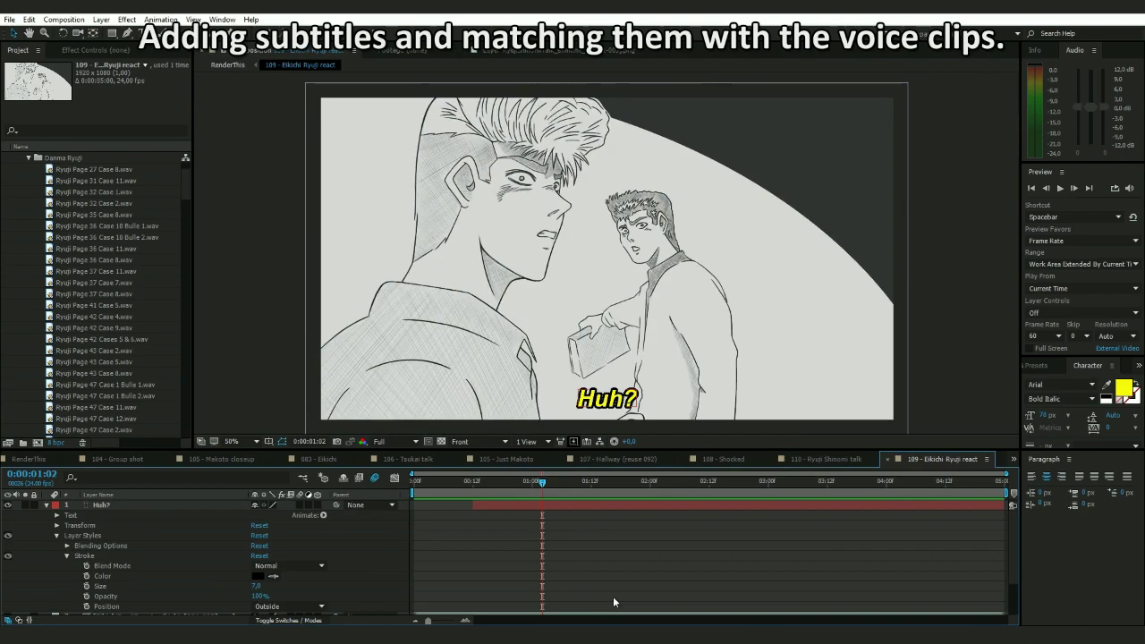
key("alt+]")
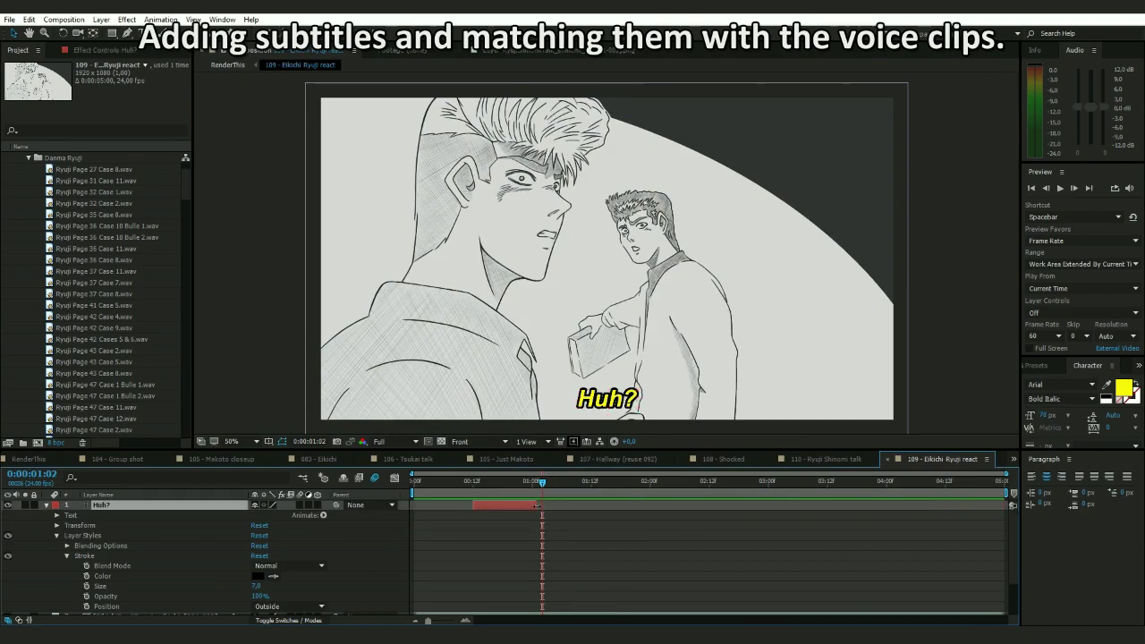
- Go to the start of the next voice line at 0:10:53:21 in RenderThis and open the scene 109 composition at that moment
left_click(576, 542)
key("Tab")
left_click(492, 540)
left_click(630, 480)
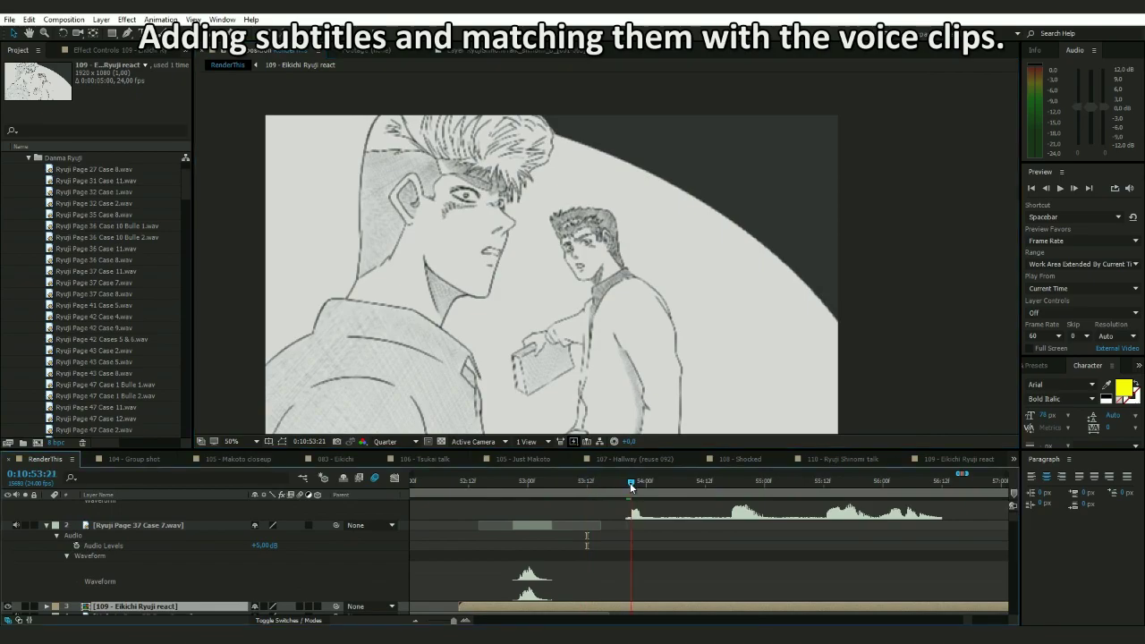
double_click(653, 605)
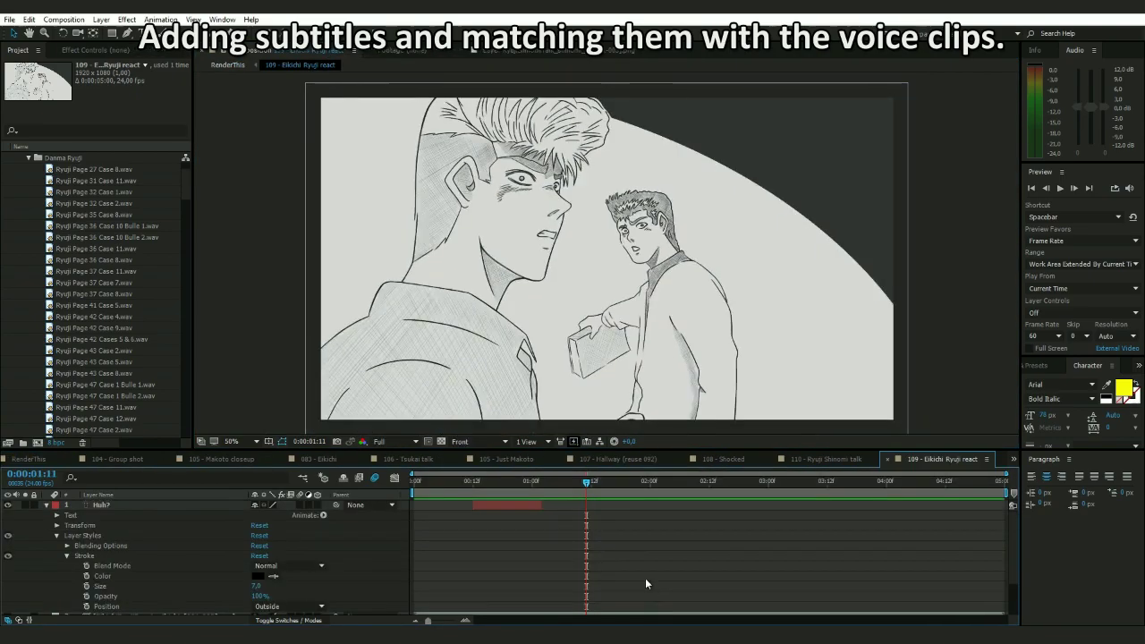
- Duplicate the "Huh?" subtitle, start the copy at 0:00:01:11, and change its text to "H-hey, did you hear that just now?"
left_click(529, 503)
key("ctrl+d")
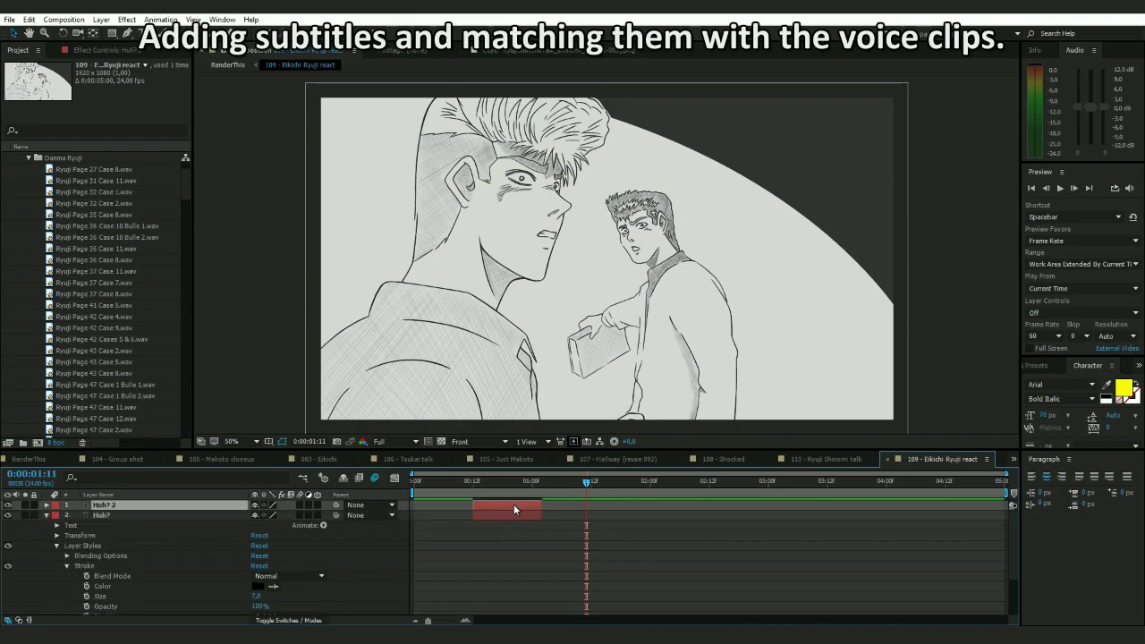
left_click_drag(510, 508, 623, 508)
key("BackSpace")
type("H-hey, did you hear that just now?")
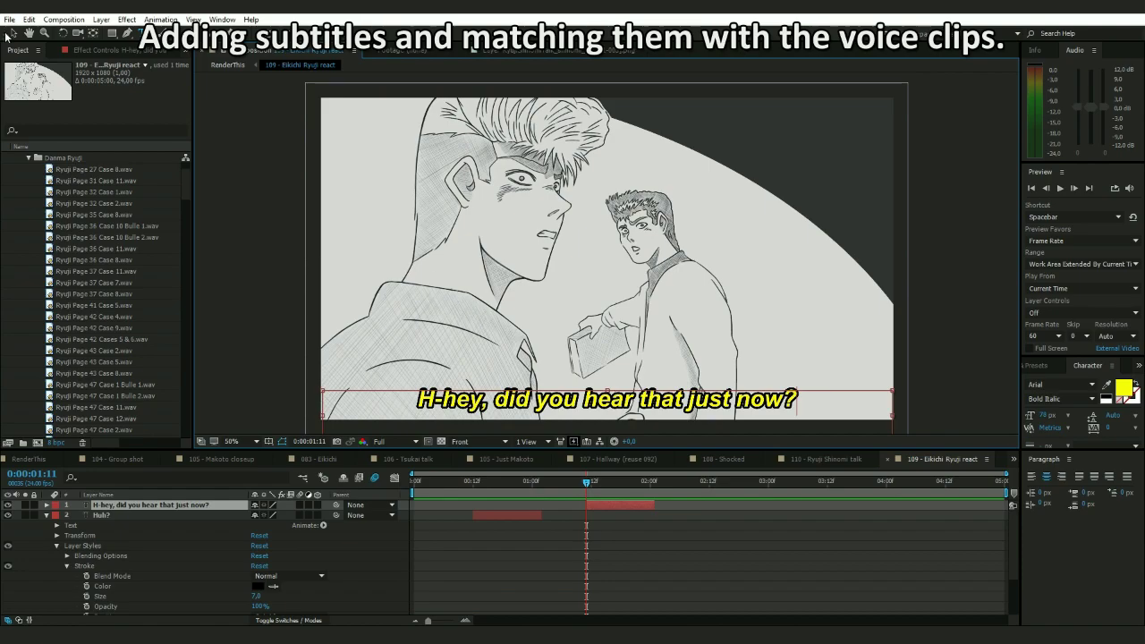
left_click(11, 33)
- Find the end of the second voice line at 0:10:56:15 in RenderThis and extend its subtitle to that moment in scene 109
left_click(715, 570)
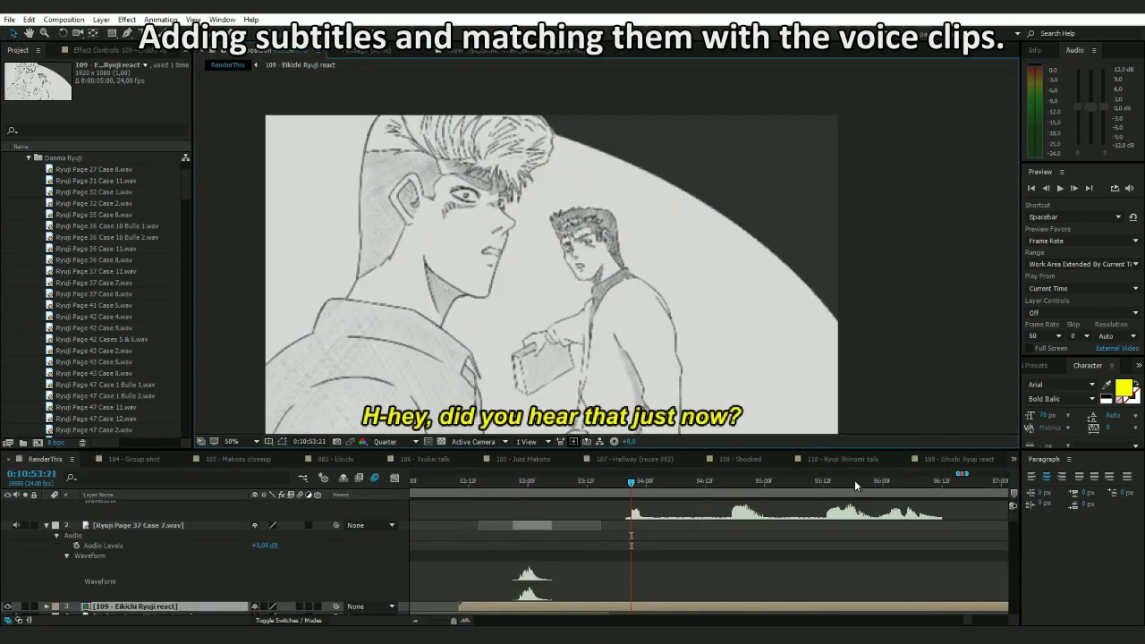
left_click_drag(854, 485, 922, 485)
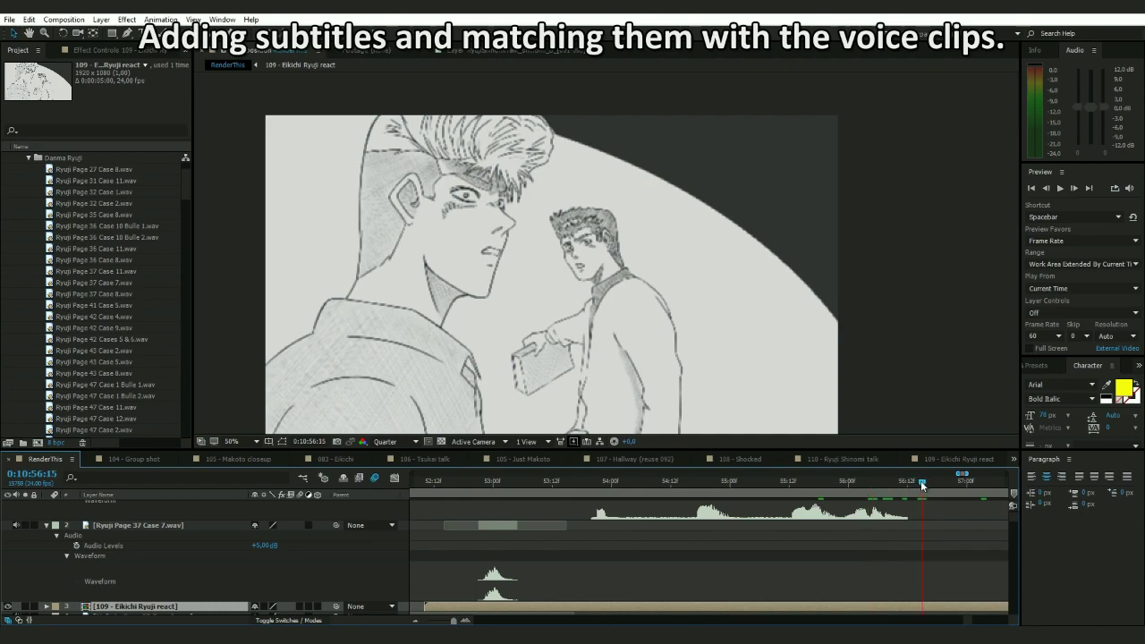
double_click(932, 608)
left_click_drag(658, 505, 912, 506)
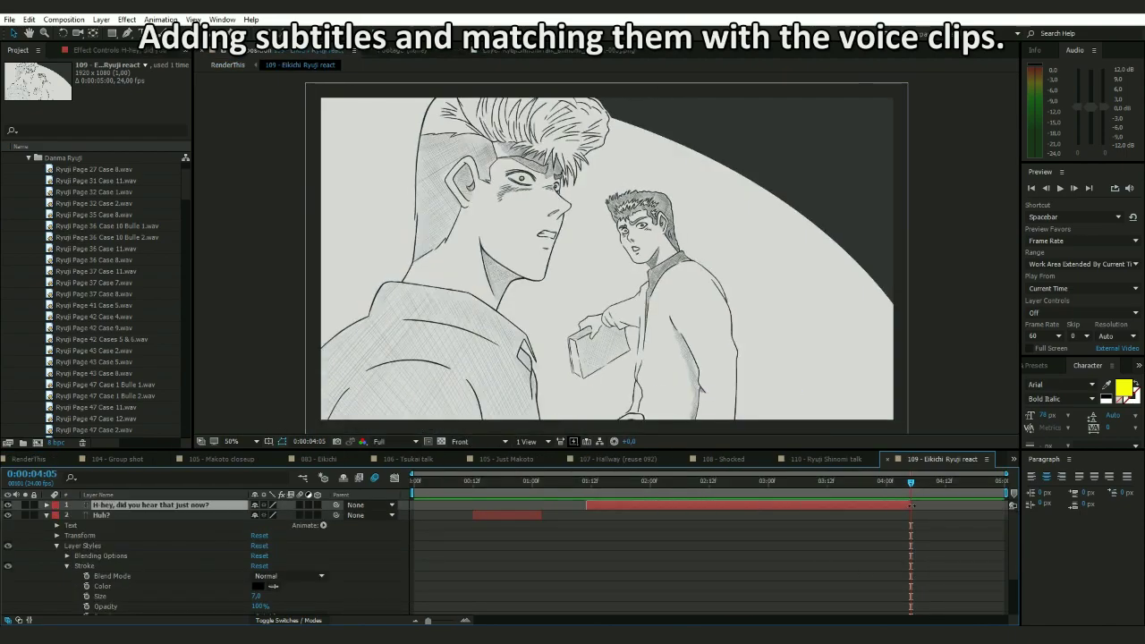
- Return to RenderThis and set the work area to start where the scene 109 layer begins
key("Tab")
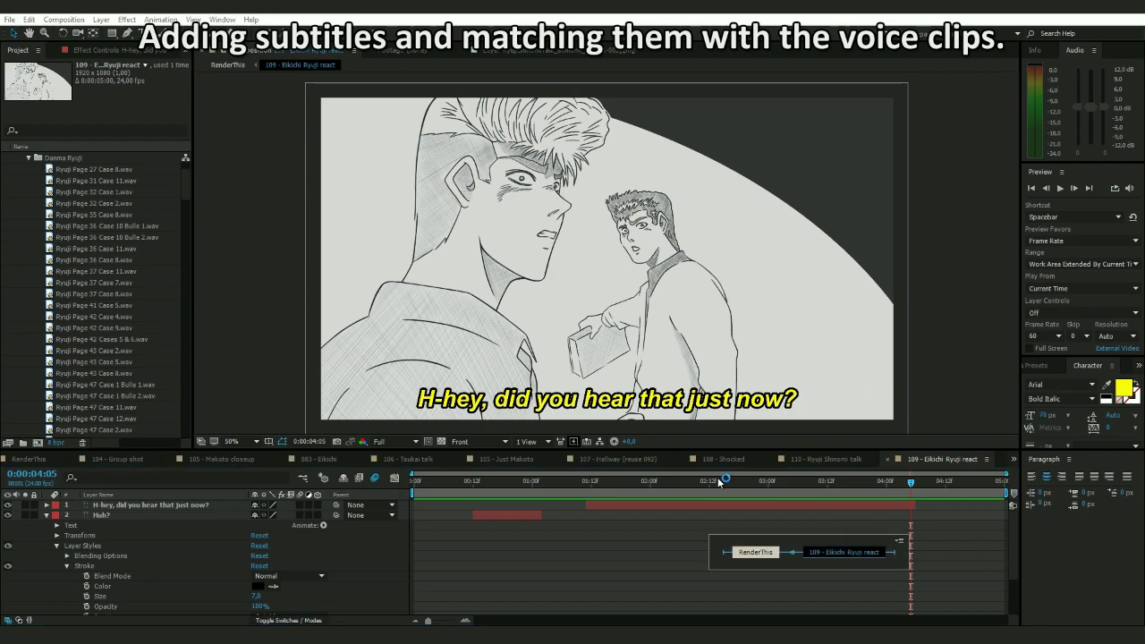
left_click(748, 547)
left_click(416, 620)
left_click(416, 620)
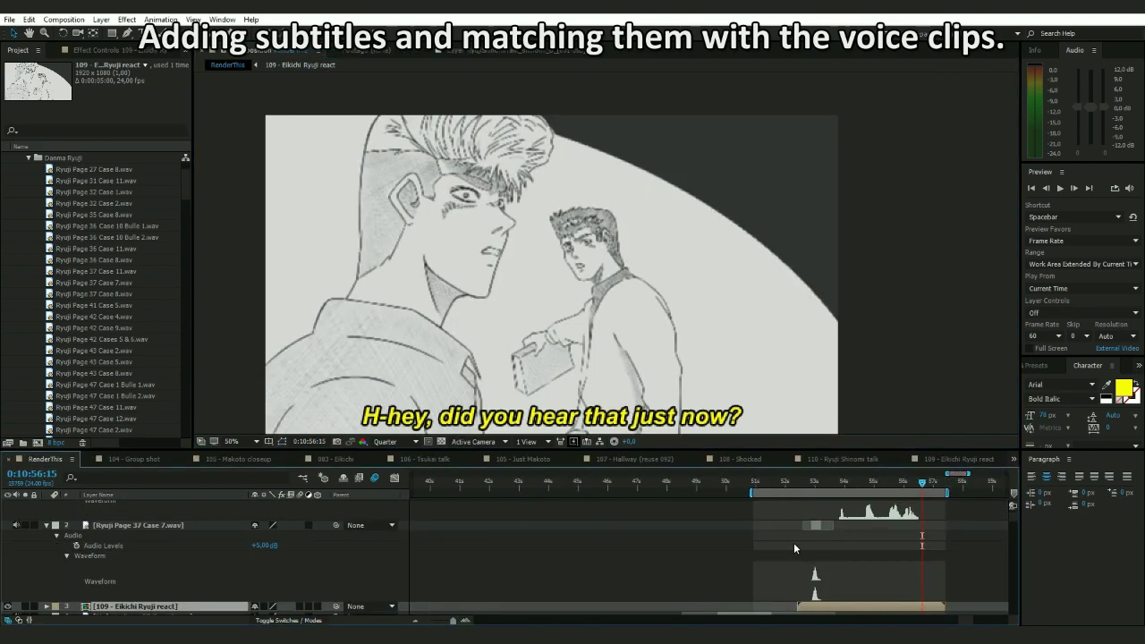
mouse_move(808, 484)
left_mouse_down()
mouse_move(755, 492)
mouse_move(793, 492)
left_mouse_up()
left_click(464, 621)
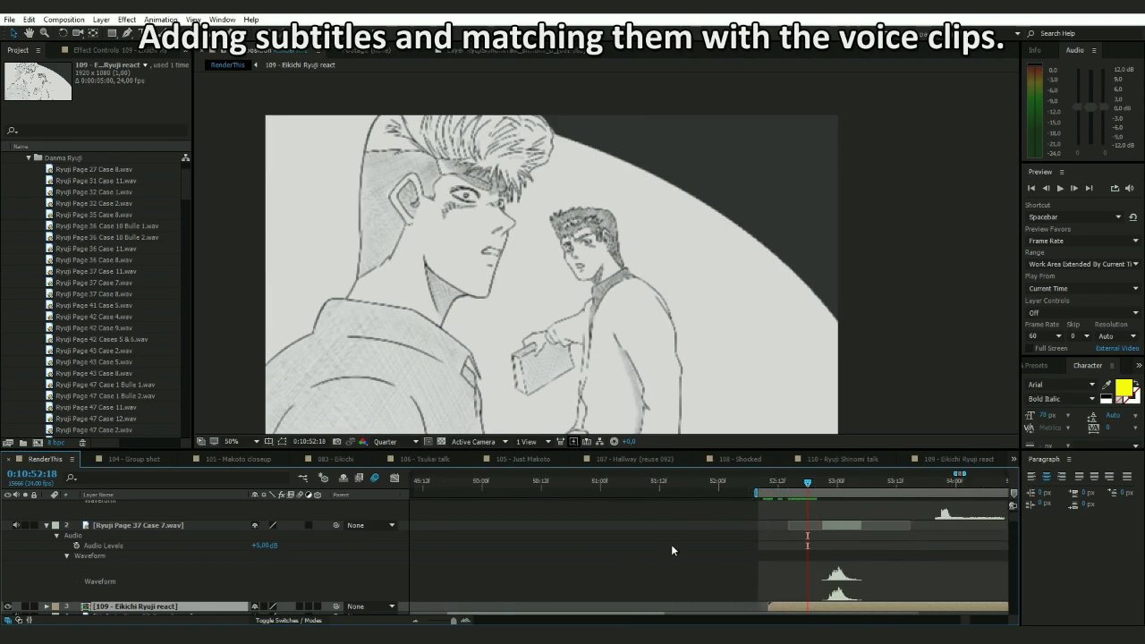
left_click(753, 491)
left_click_drag(758, 491, 768, 492)
- Preview the subtitled scene with sound from 0:10:52:10
left_click(768, 482)
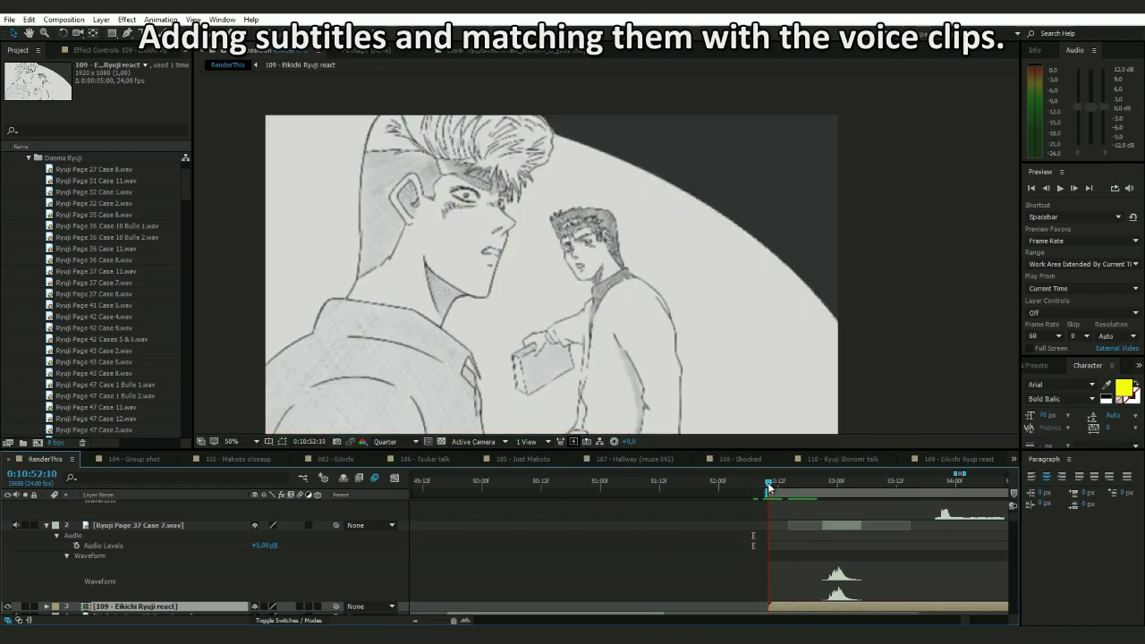
left_click(415, 621)
left_click(415, 621)
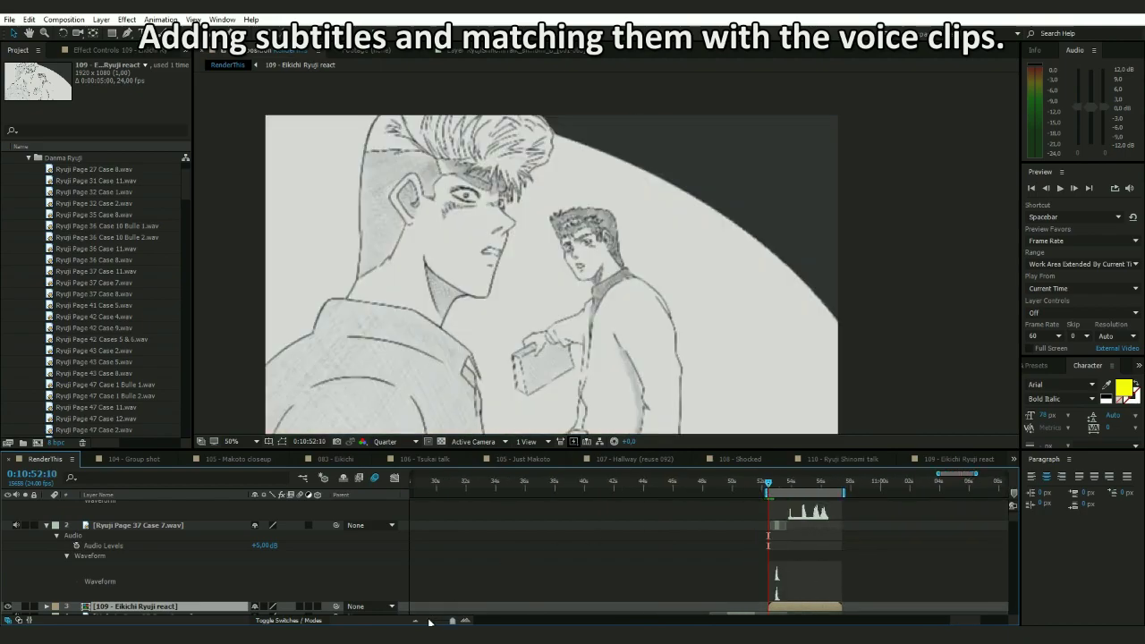
key("space")
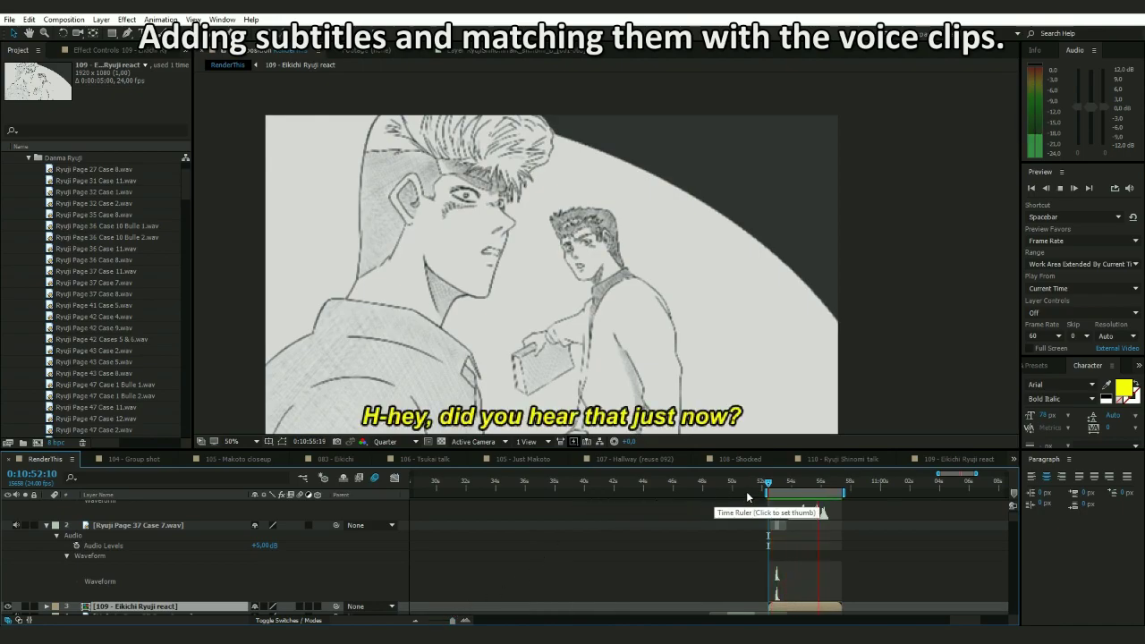
- Go to the start of Ryuji's line at 0:10:52:22, open the scene 109 composition there, and collapse the "Huh?" layer's properties
left_click_drag(795, 487, 780, 489)
left_click(464, 620)
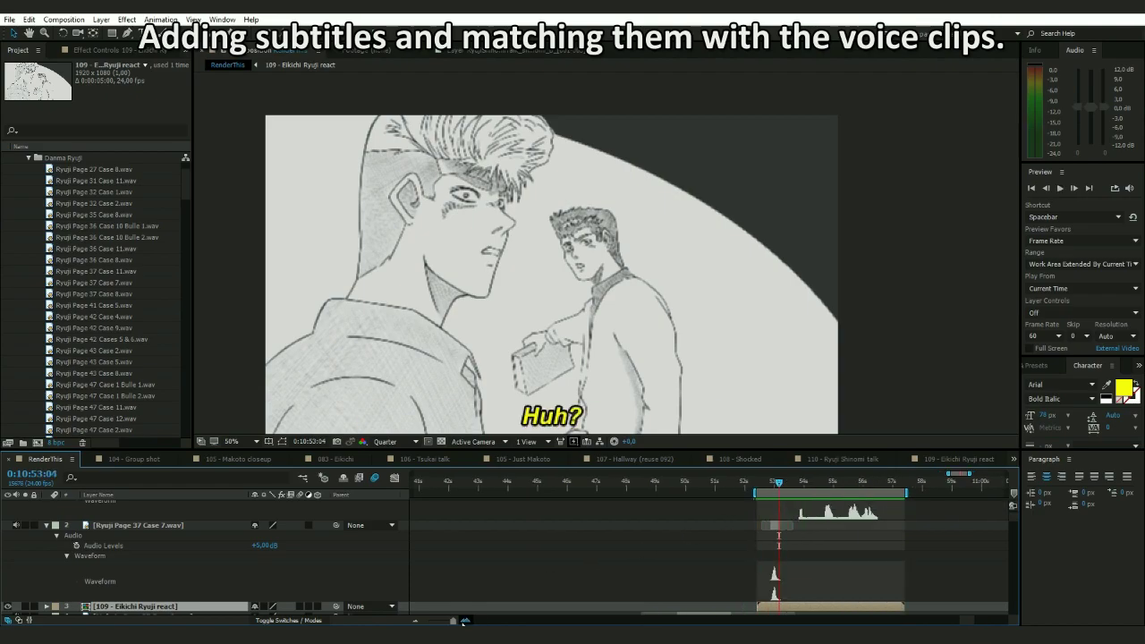
left_click(465, 619)
left_click(464, 620)
left_click(465, 619)
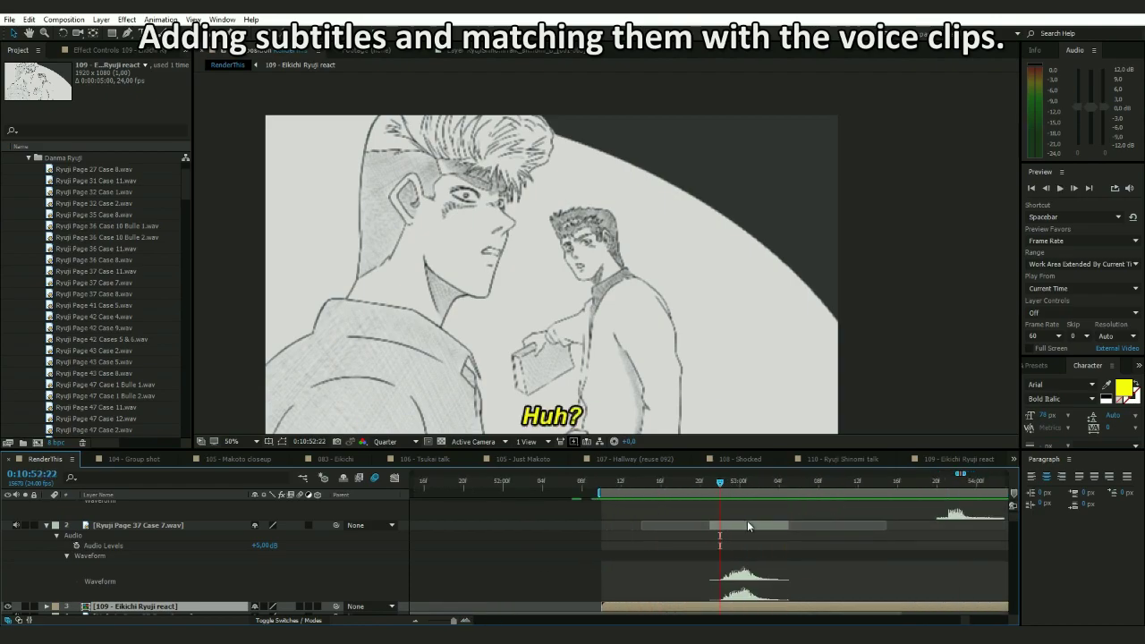
double_click(740, 605)
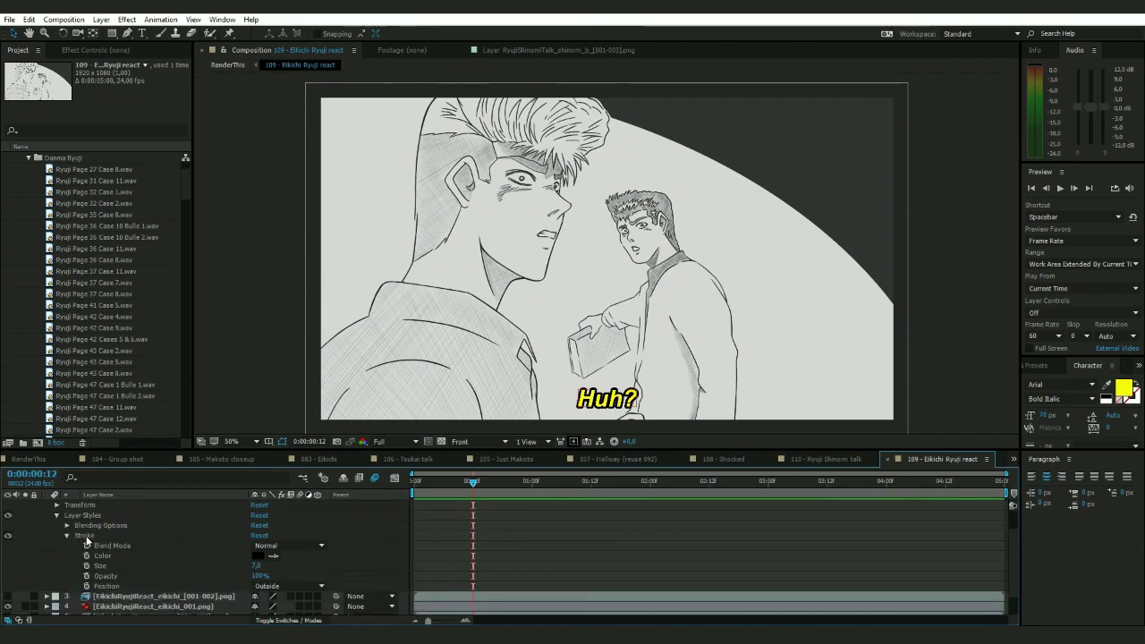
left_click(47, 516)
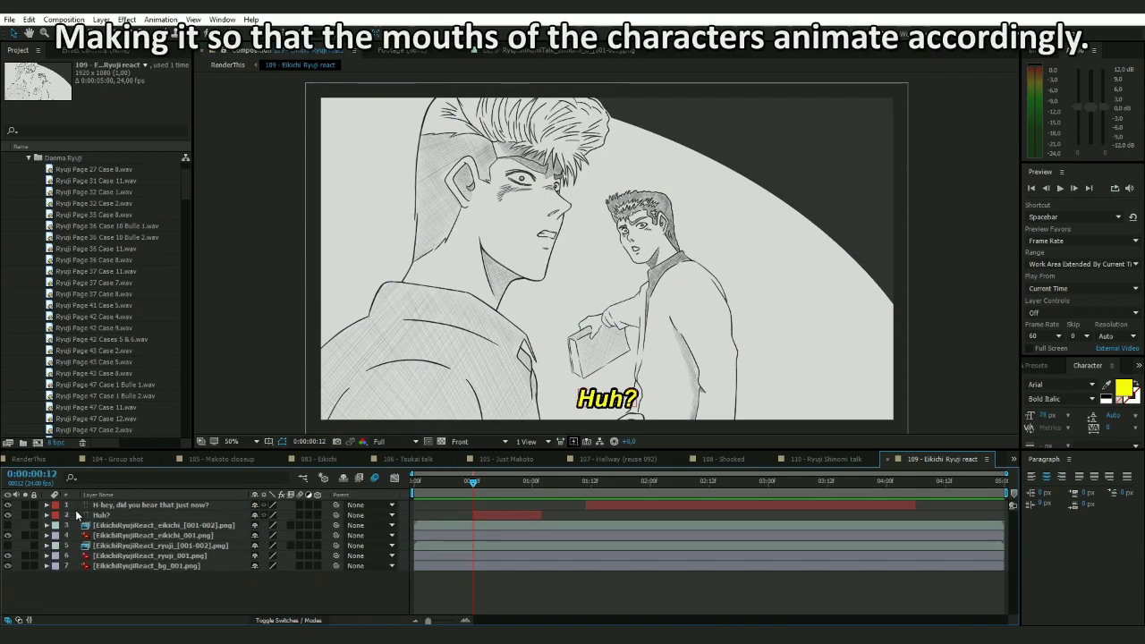
- Trim Ryuji's still image to end at 0:00:00:12 and make his mouth image sequence run from 0:00:00:12 to 0:00:00:16
left_click(185, 556)
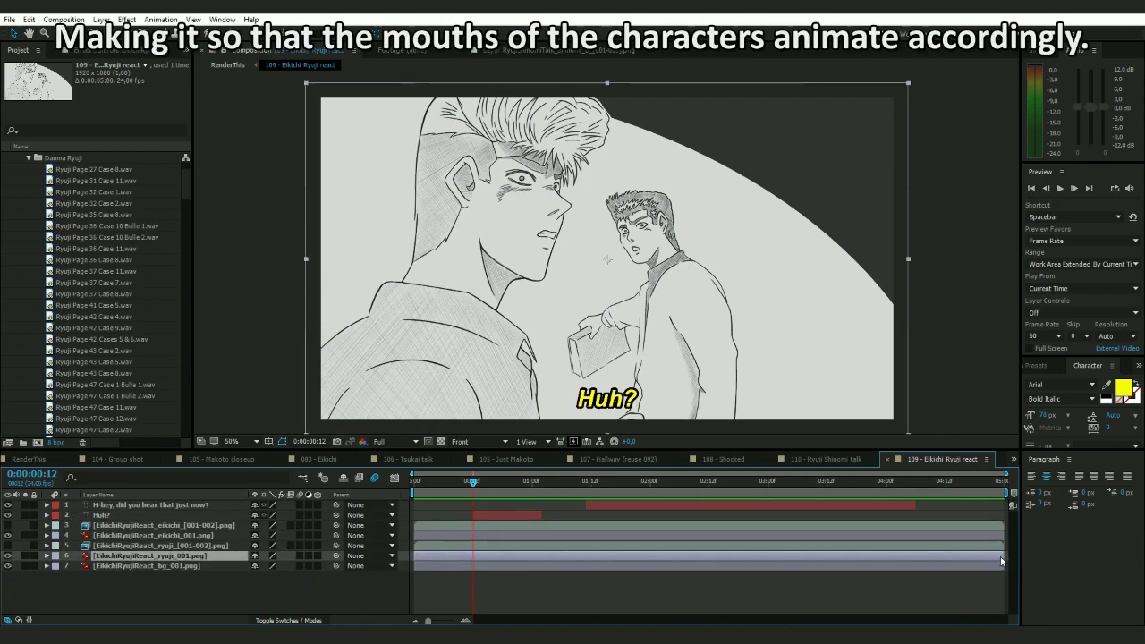
left_click_drag(1002, 560, 472, 557)
left_click_drag(1003, 545, 522, 546)
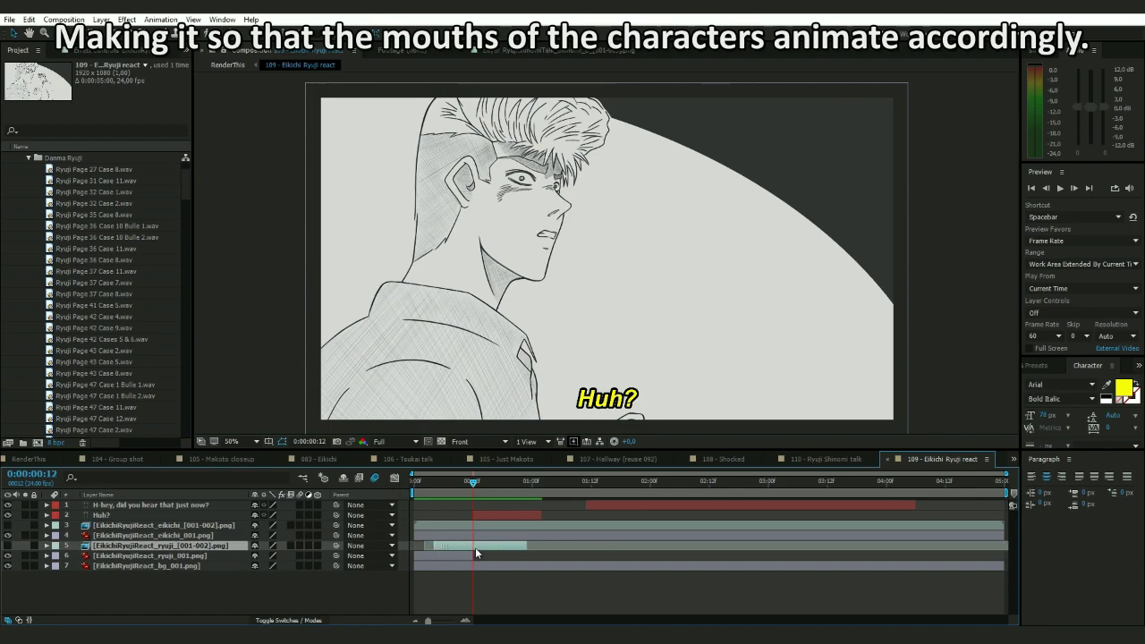
key("bracketleft")
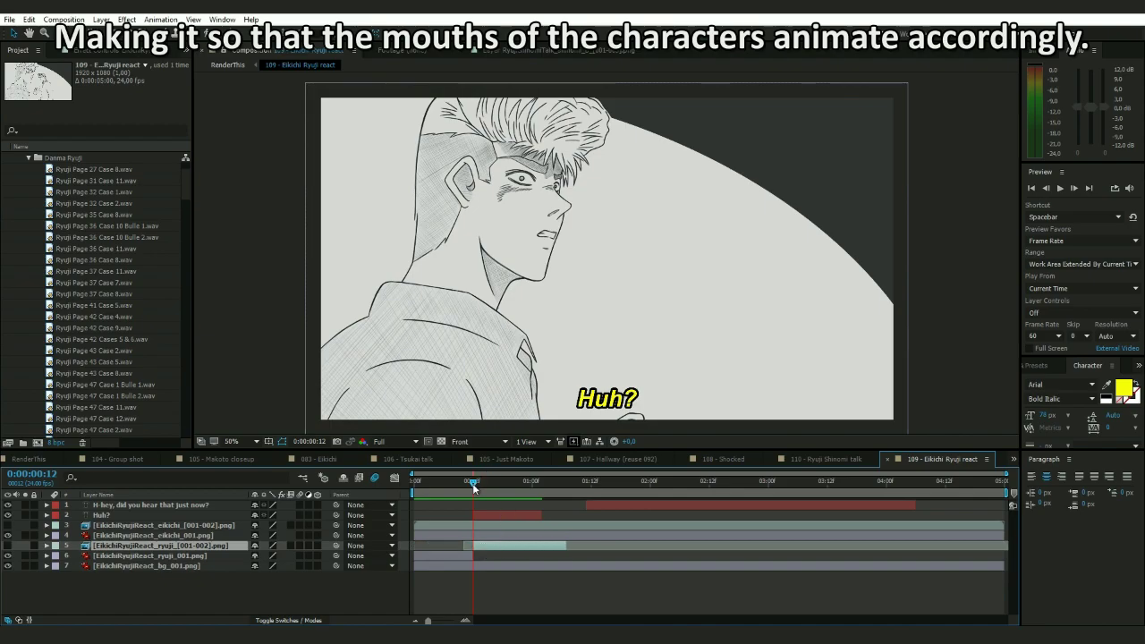
left_click_drag(488, 484, 491, 484)
left_click_drag(565, 546, 490, 547)
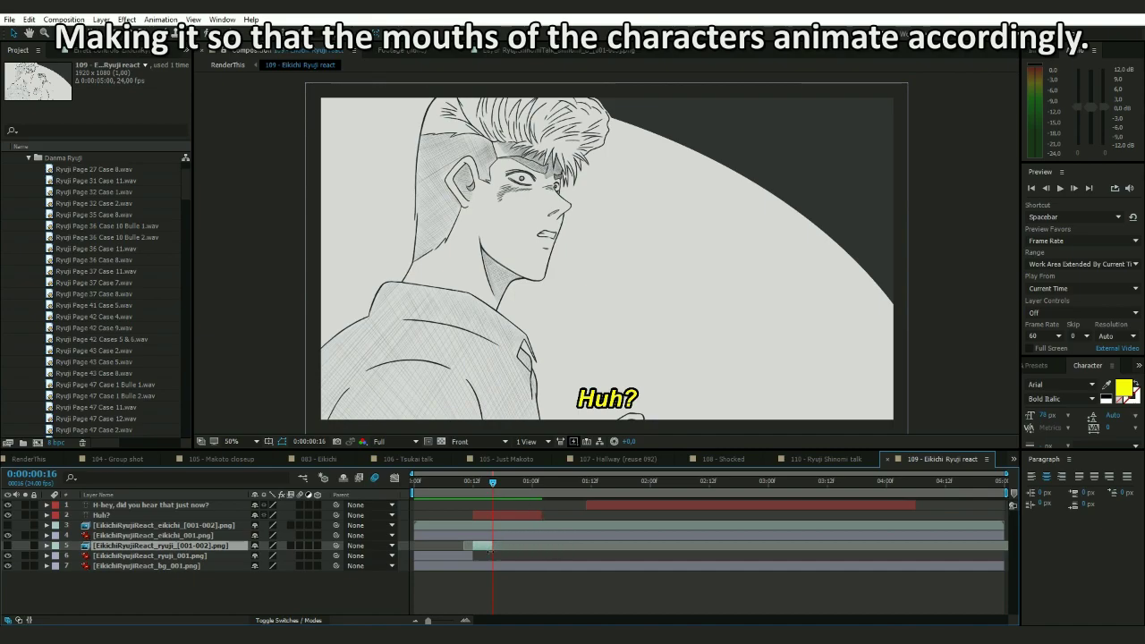
- Show Ryuji's mouth sequence and run a duplicate of his still image above it from 0:00:00:16 to the composition's end
left_click(460, 554)
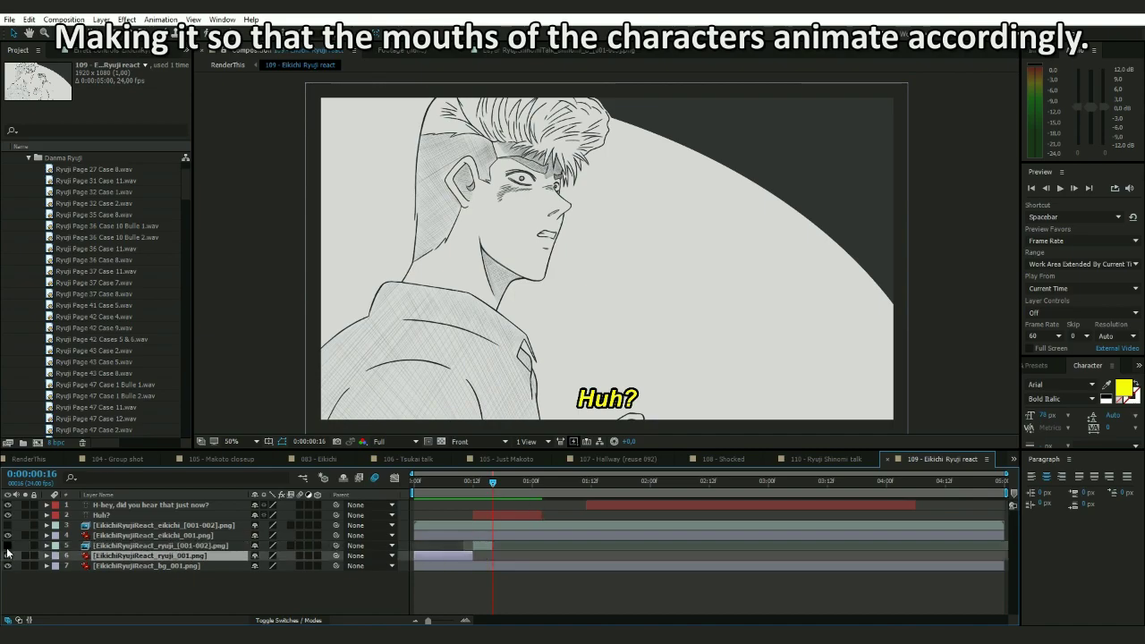
key("ctrl+d")
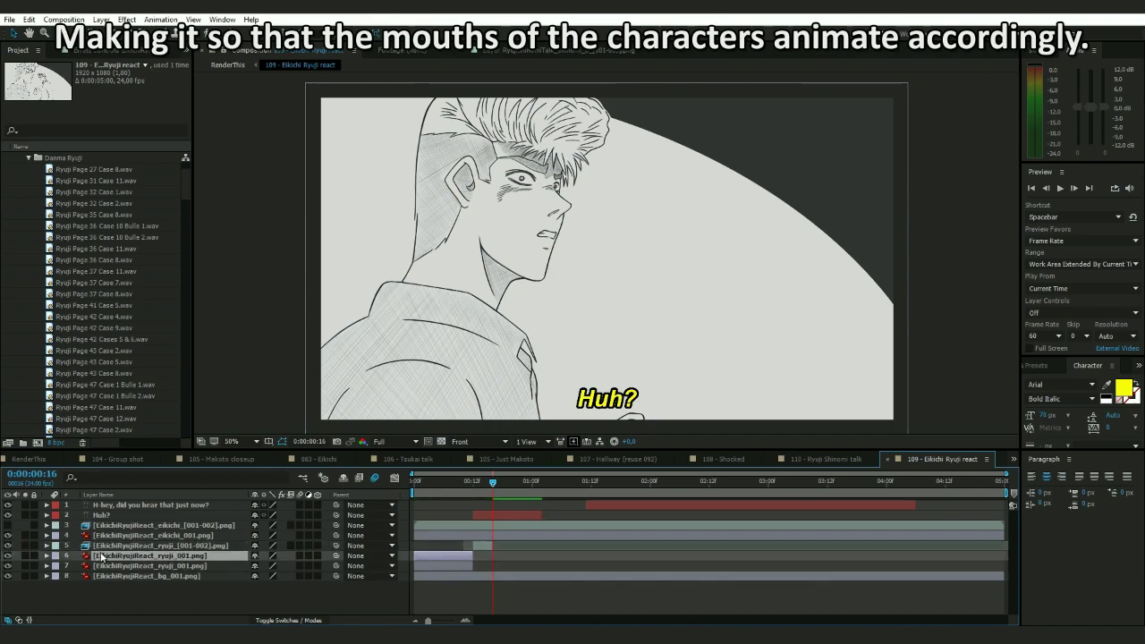
left_click_drag(109, 550, 109, 544)
left_click_drag(416, 543, 512, 554)
left_click_drag(486, 478, 568, 501)
left_click_drag(551, 545, 980, 548)
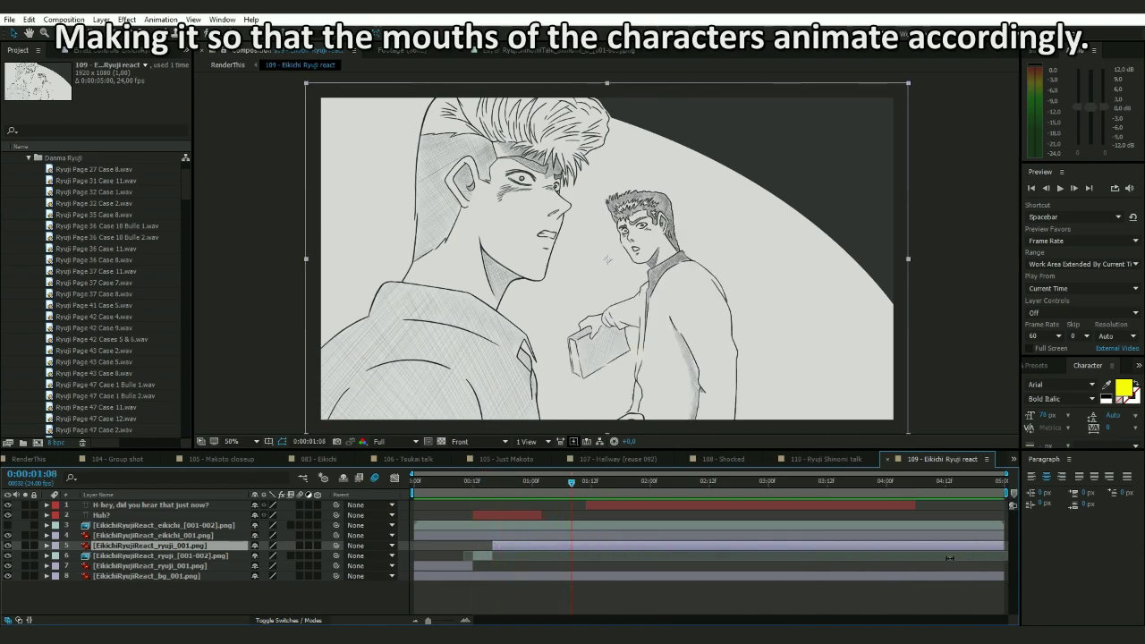
left_click(784, 602)
- Trim Eikichi's still image to end where the second subtitle begins, and start his shortened, visible mouth sequence right after it
left_click_drag(538, 484, 586, 481)
left_click(170, 534)
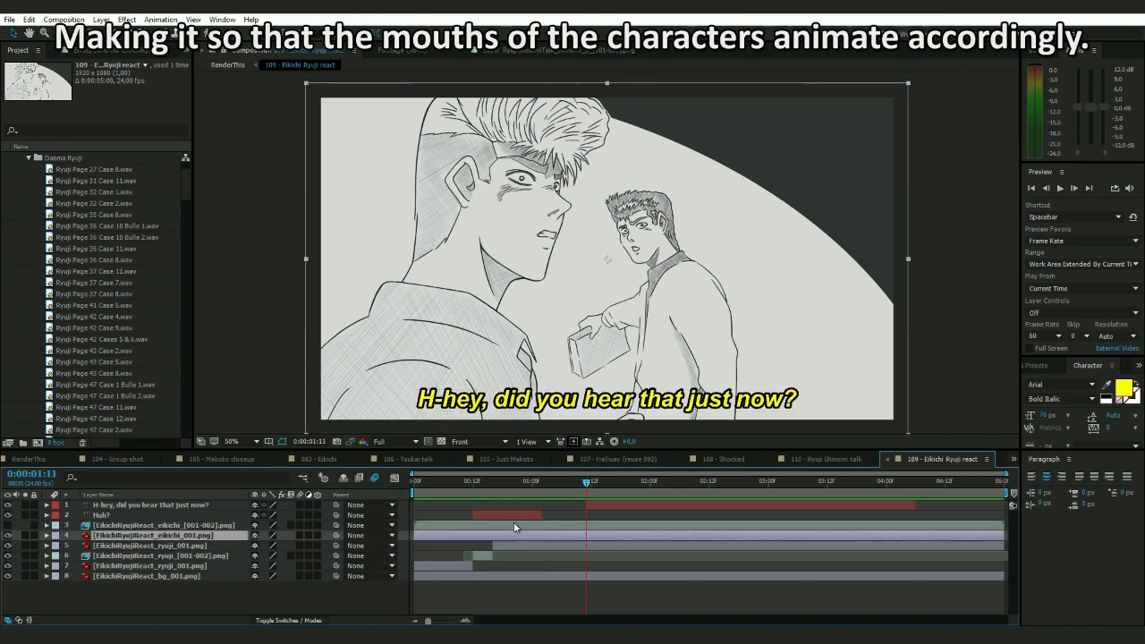
left_click_drag(1004, 536, 581, 537)
left_click_drag(1004, 526, 448, 529)
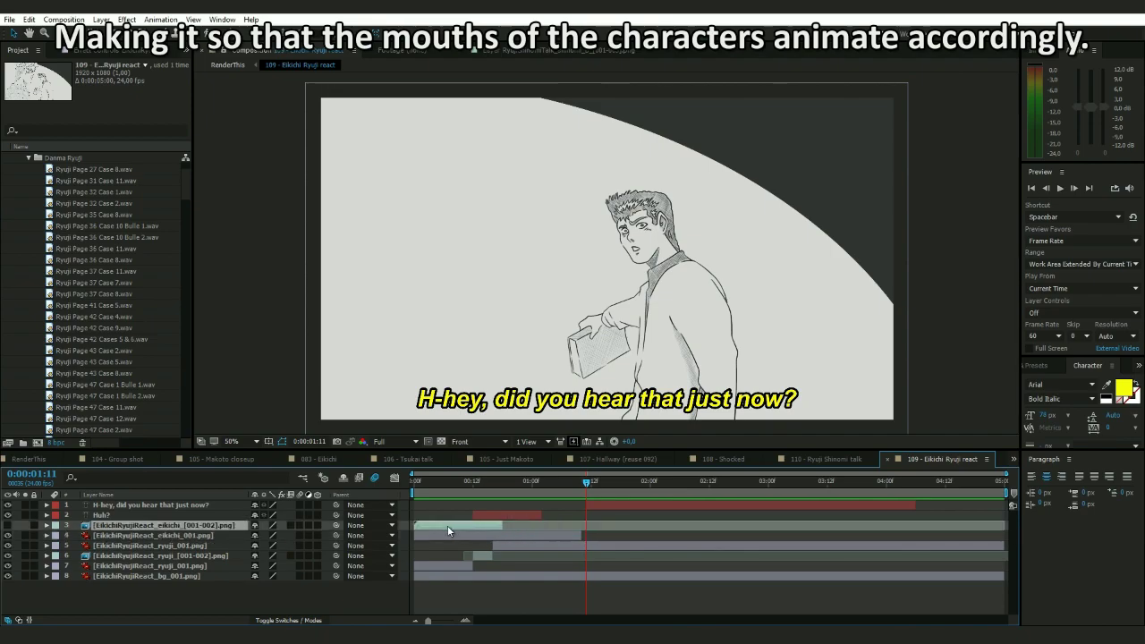
key("bracketleft")
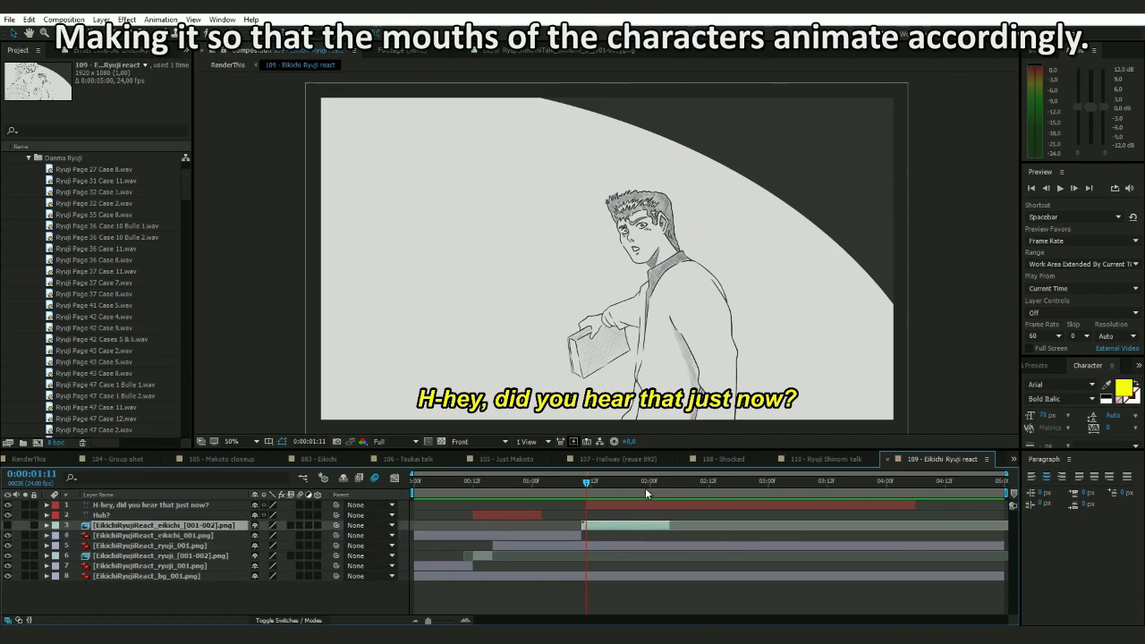
left_click(8, 525)
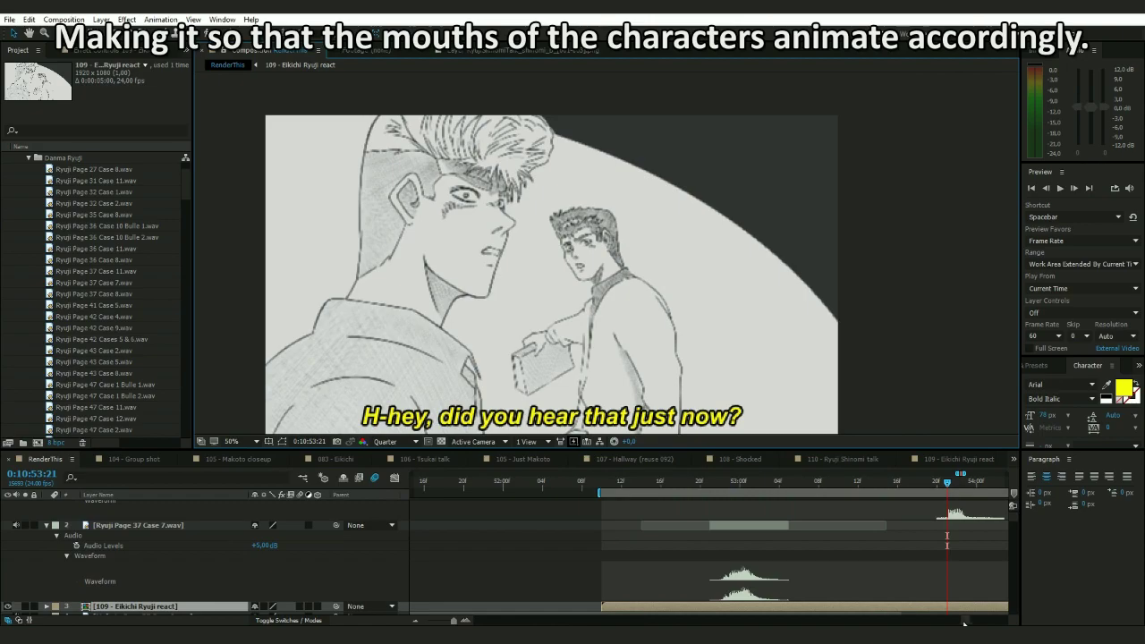
- Find the end of Eikichi's first spoken burst at 0:10:53:23 in RenderThis and trim his mouth sequence to end at 0:00:01:13 in scene 109
left_click_drag(963, 622, 966, 621)
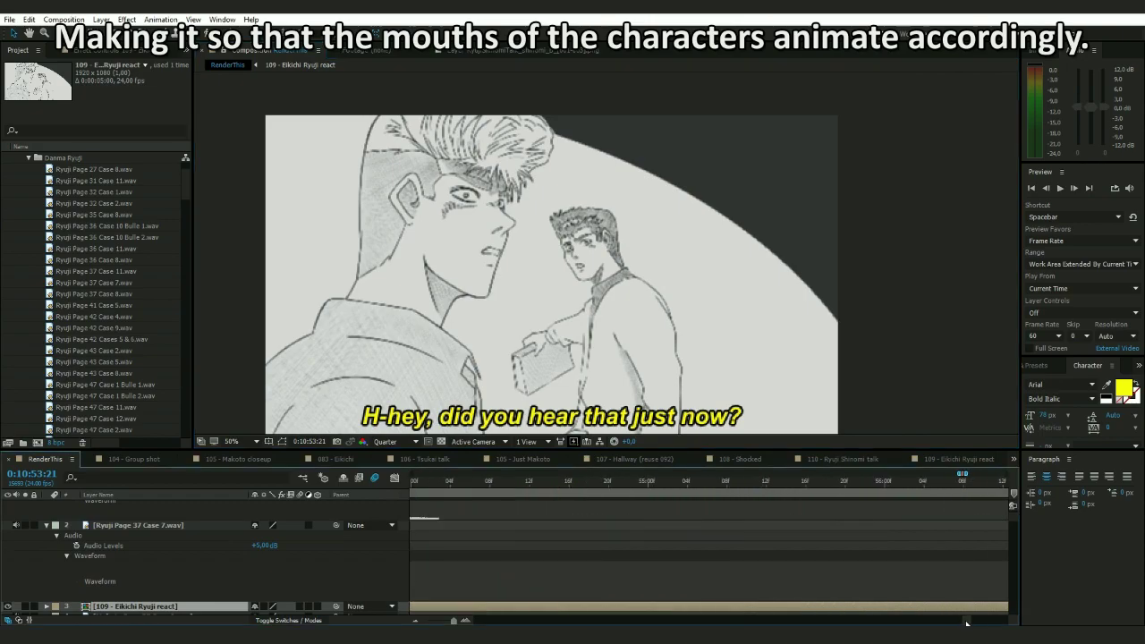
scroll(908, 573, "up", 1)
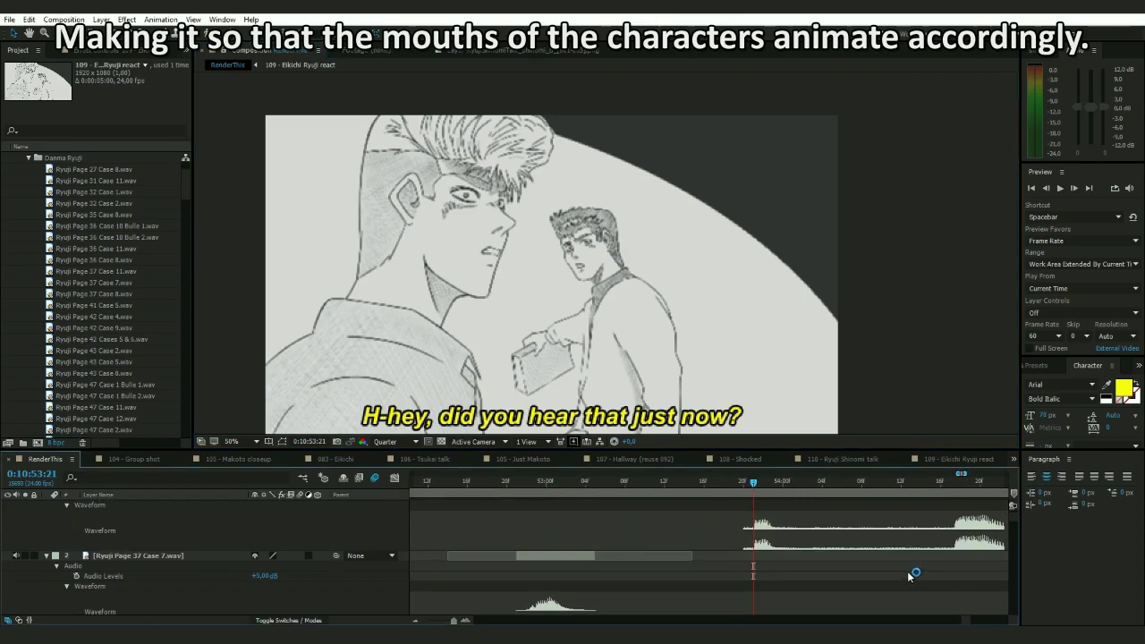
left_click(767, 481)
scroll(826, 593, "down", 1)
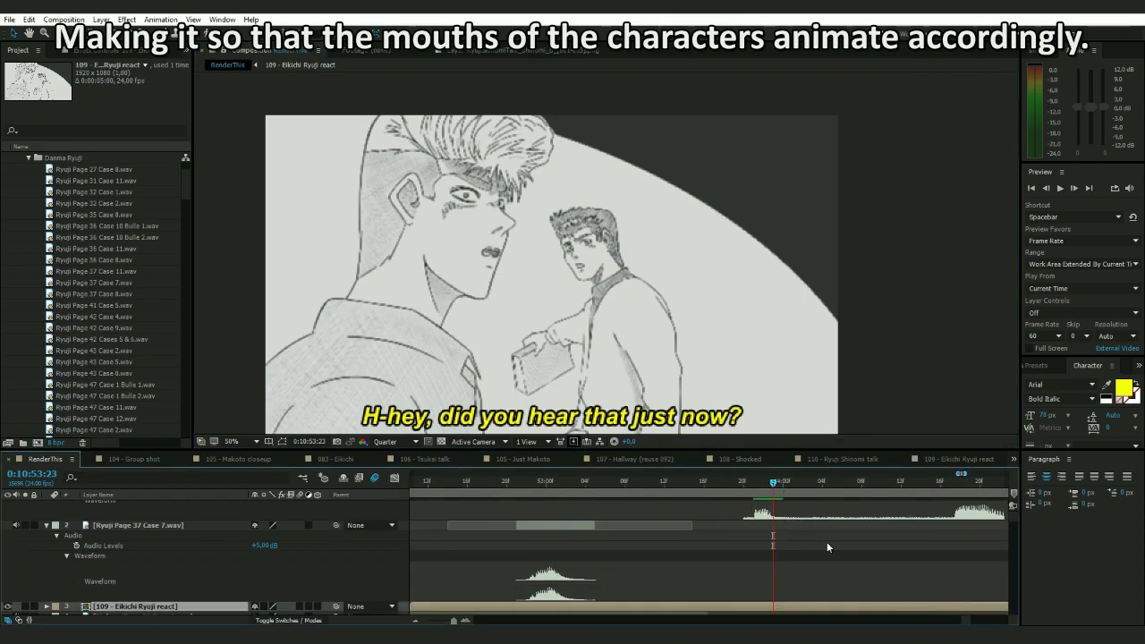
double_click(828, 609)
left_click_drag(667, 523, 582, 524)
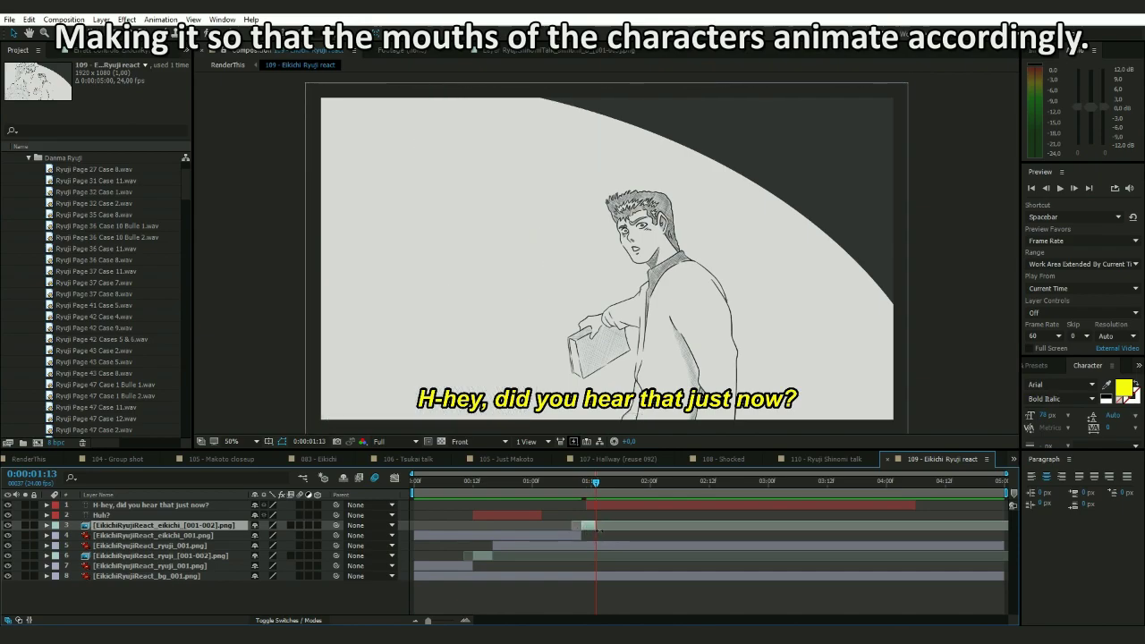
left_click_drag(592, 525, 599, 525)
- Duplicate Eikichi's still image above his mouth sequence and start the copy right where the sequence ends
left_click(561, 536)
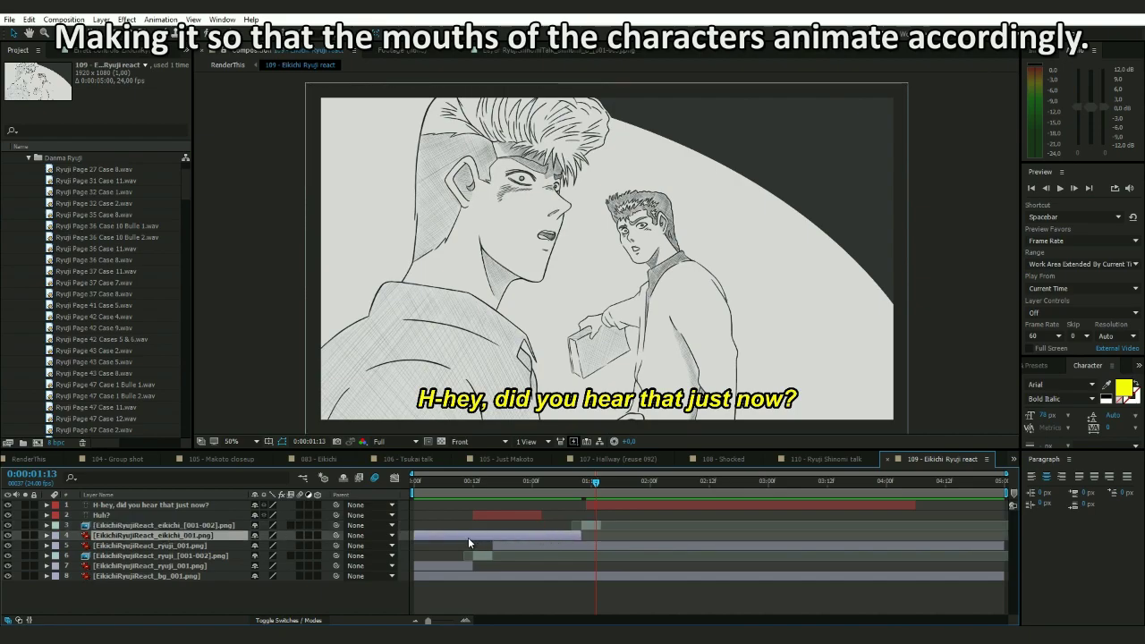
key("ctrl+d")
left_click_drag(164, 536, 166, 522)
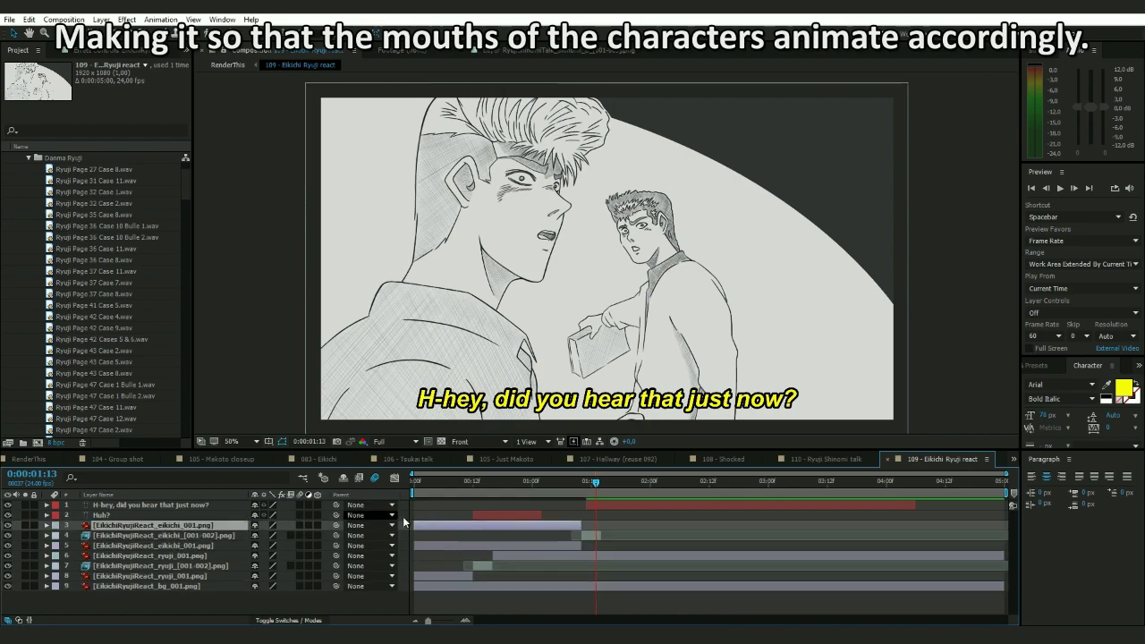
left_click_drag(445, 522, 642, 524)
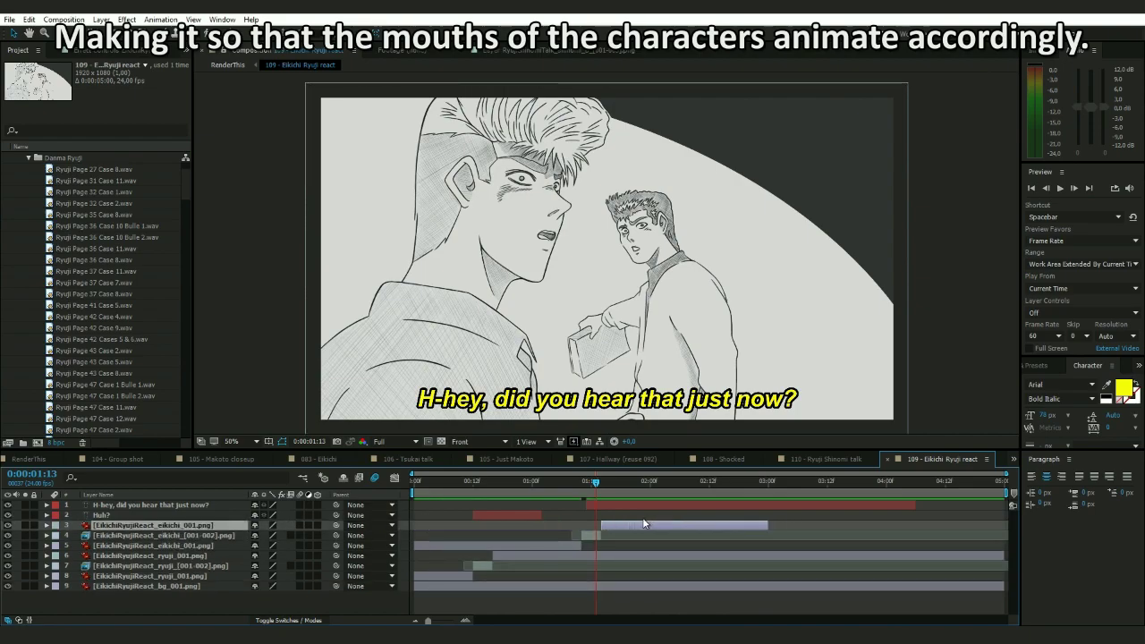
- Go to the start of Eikichi's second spoken burst at 0:10:54:17 in RenderThis and open the scene 109 composition there
key("Tab")
left_click(560, 520)
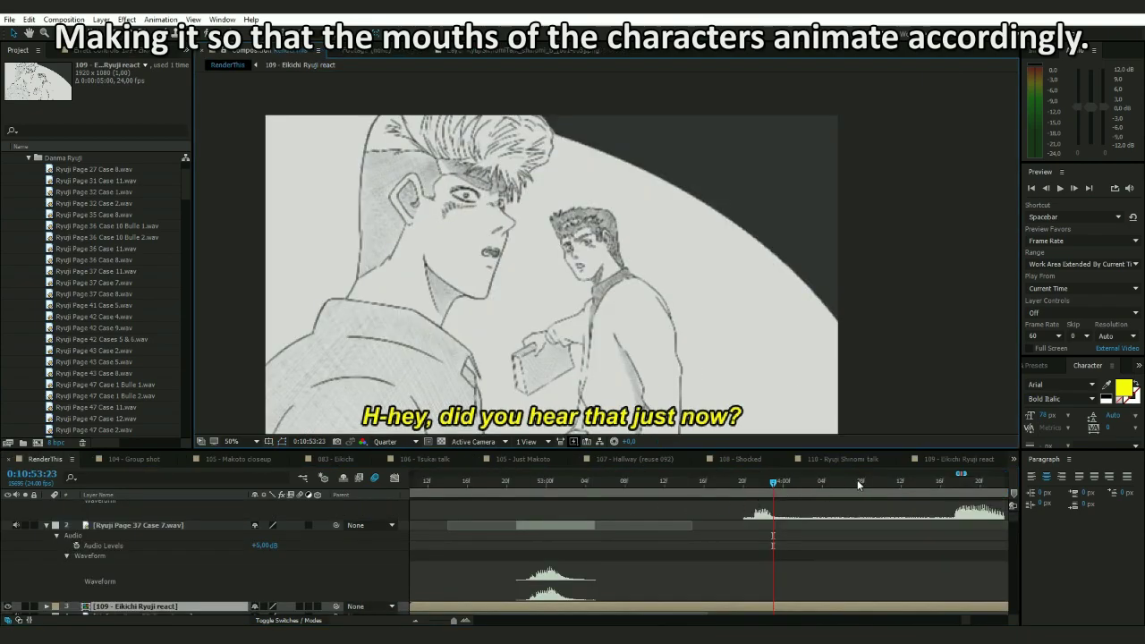
left_click_drag(969, 618, 969, 618)
left_click(764, 486)
double_click(791, 611)
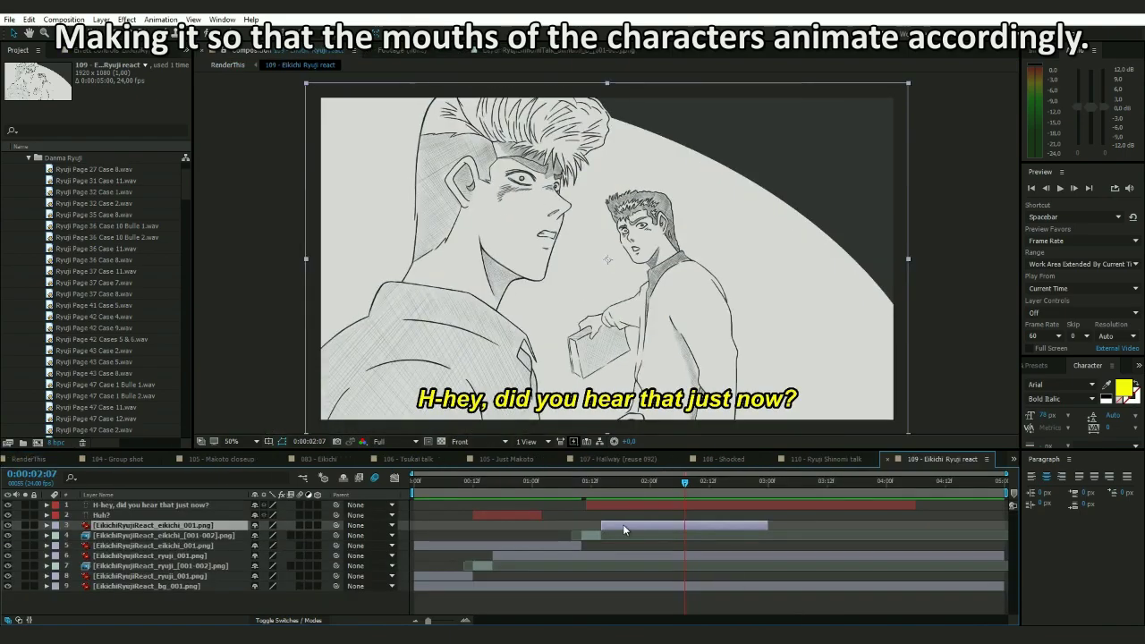
- Duplicate Eikichi's mouth sequence above his stills to start at 0:00:02:07, and trim the preceding still to end there
left_click(590, 535)
key("ctrl+d")
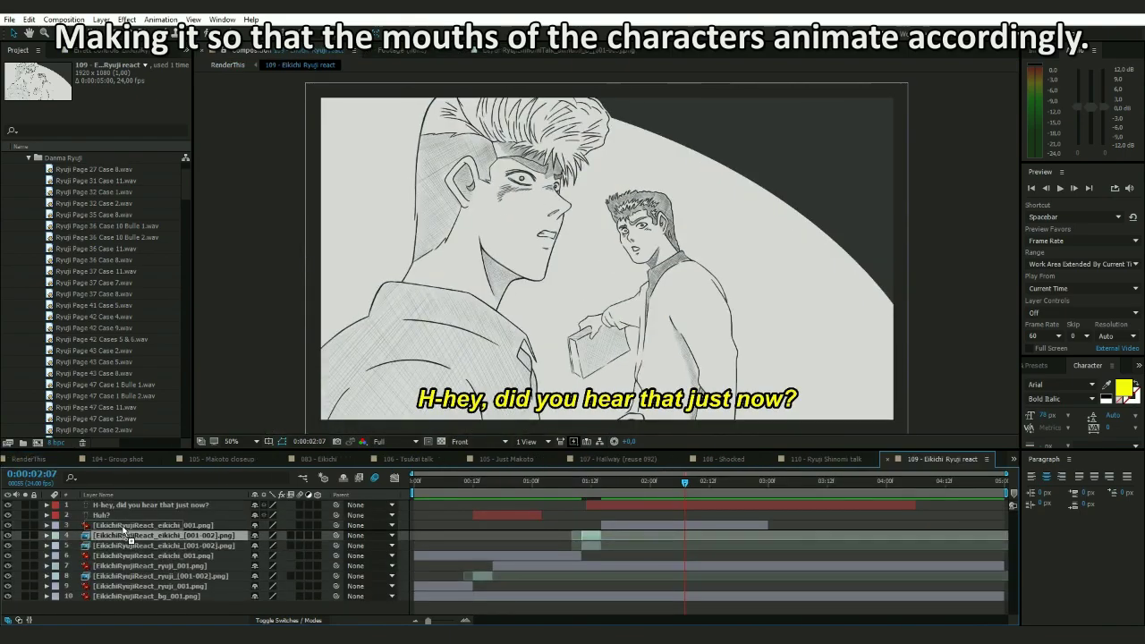
left_click_drag(124, 528, 124, 522)
left_click_drag(591, 526, 692, 528)
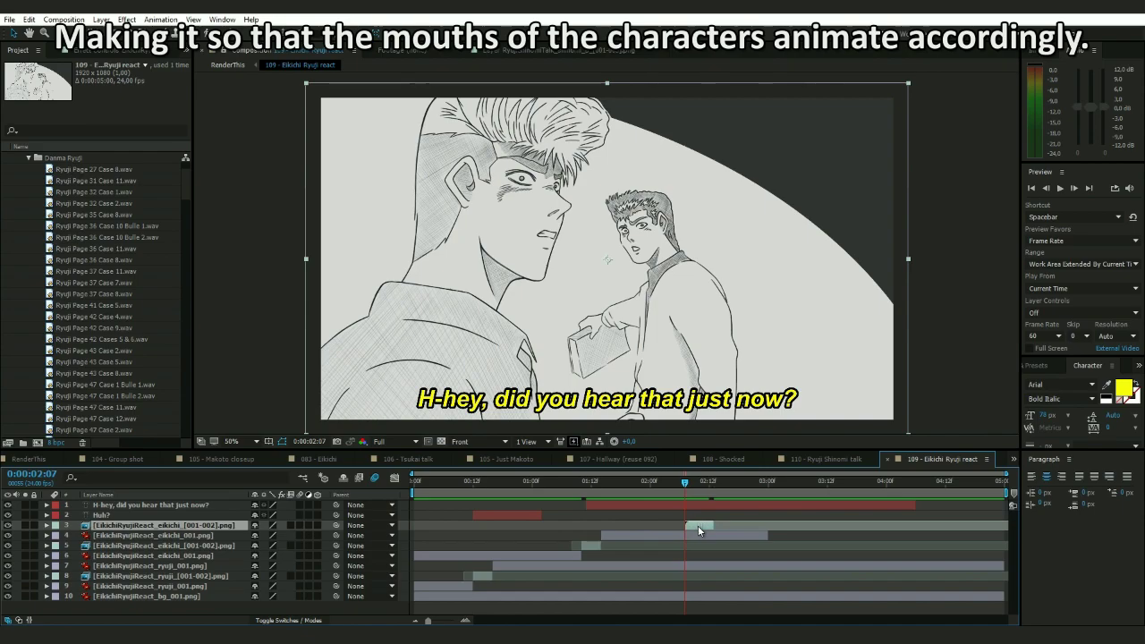
left_click_drag(768, 534, 688, 534)
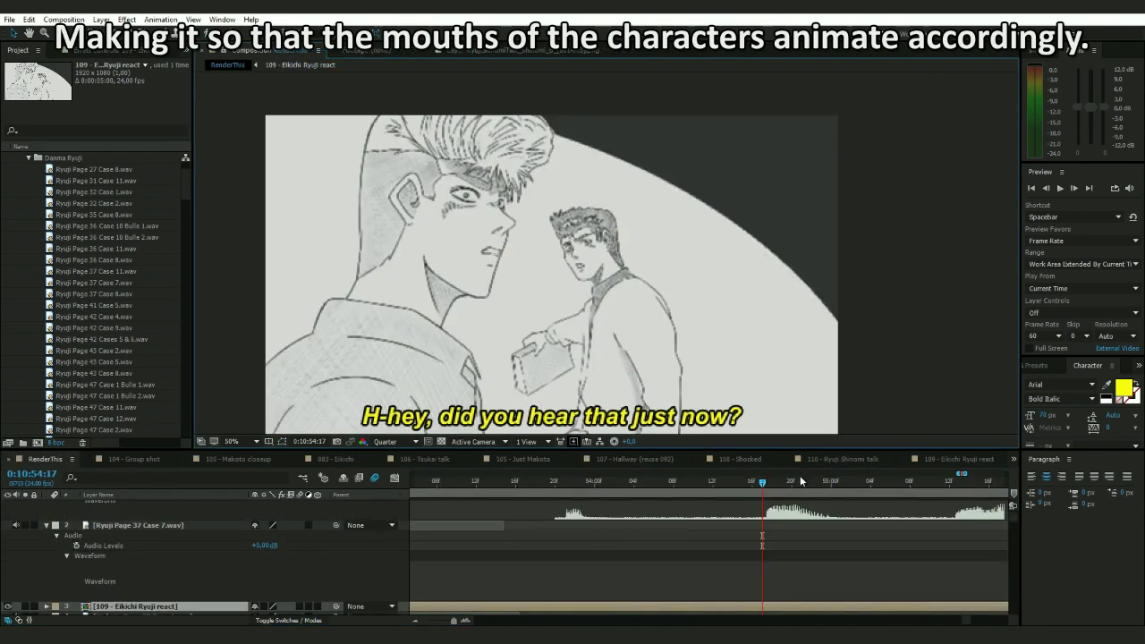
- Extend the second Eikichi mouth sequence to 0:00:02:14, matching 0:10:55:00 in RenderThis, and start a duplicate of his still there, above it
left_click_drag(800, 481, 829, 487)
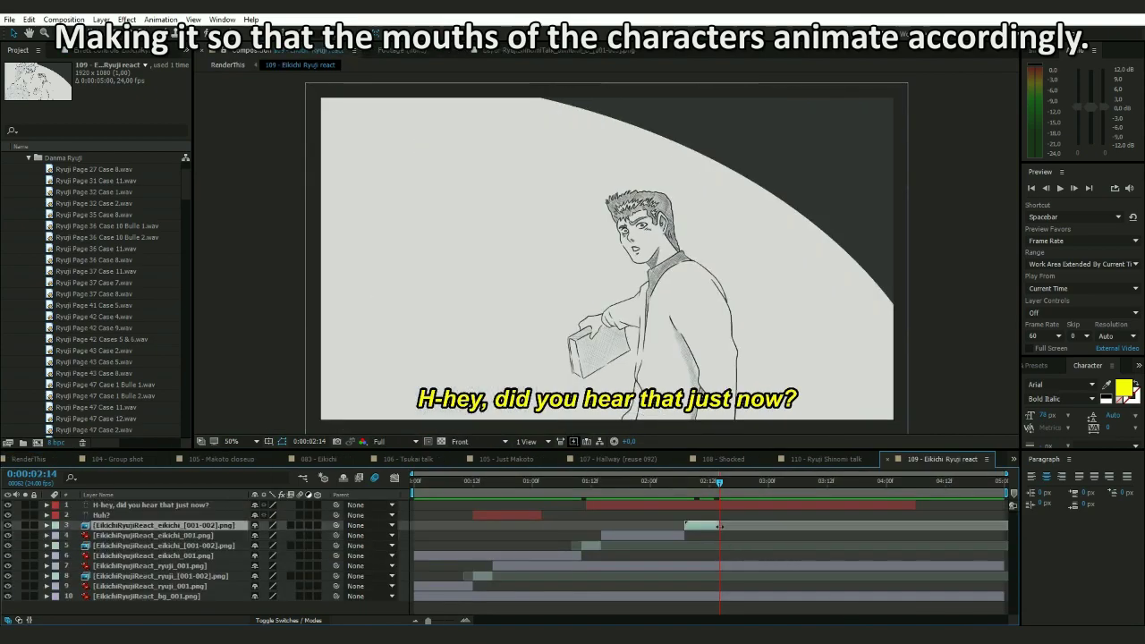
left_click(657, 537)
key("ctrl+d")
left_click_drag(116, 525, 116, 522)
left_click_drag(664, 528, 773, 523)
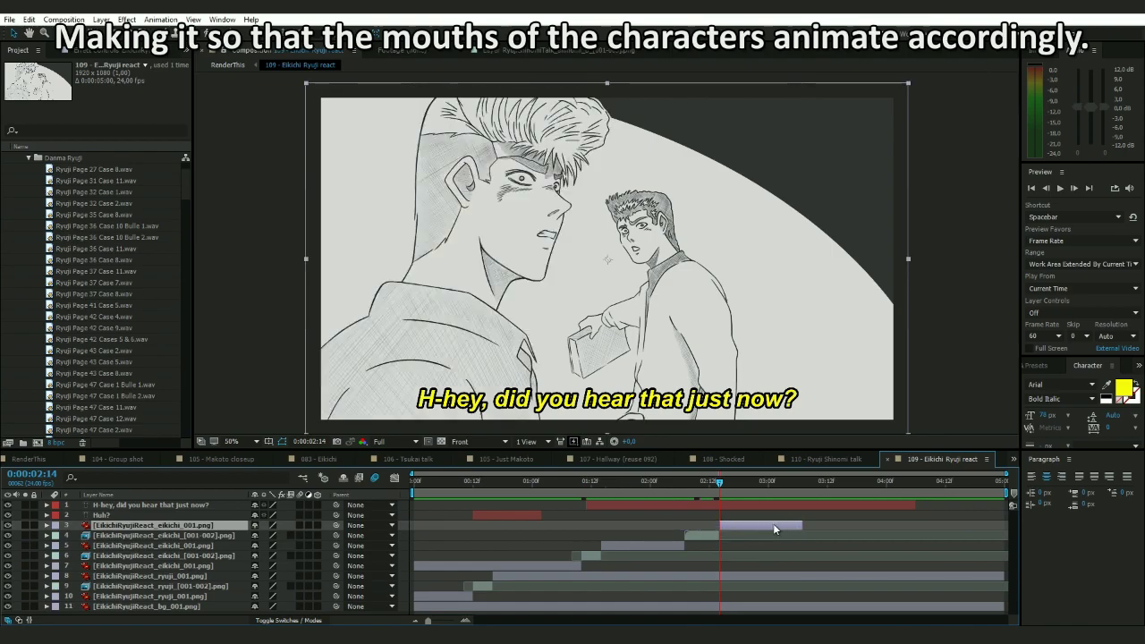
- Locate the start of the third spoken burst at 0:10:55:12 in RenderThis and trim Eikichi's newest still to end at 0:00:03:02 in scene 109
key("Tab")
left_click(666, 481)
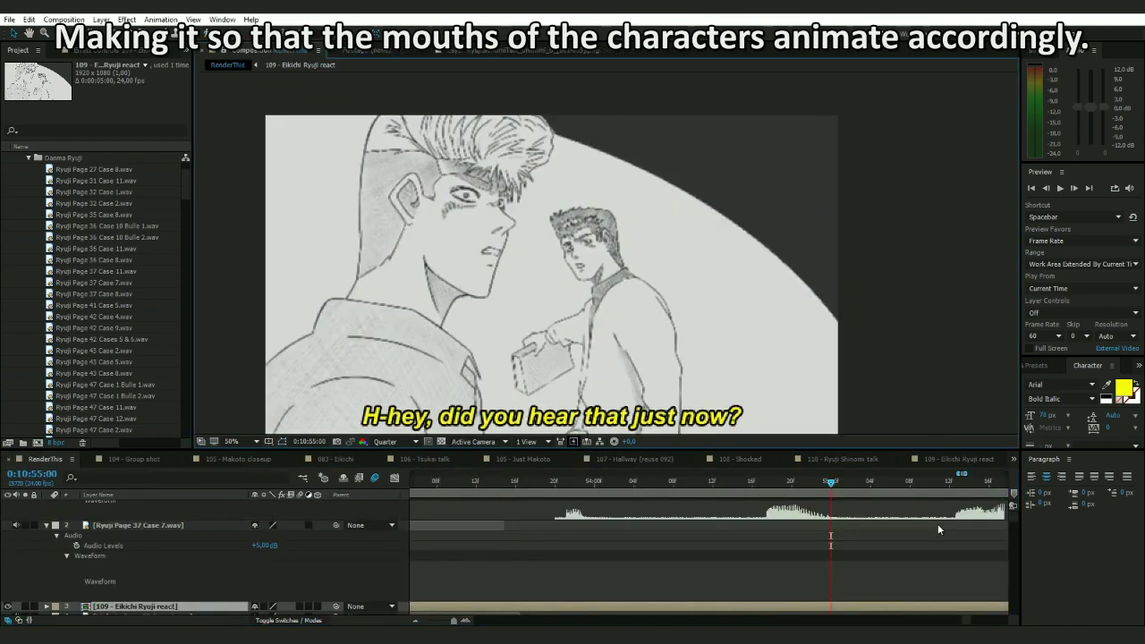
left_click_drag(962, 619, 968, 620)
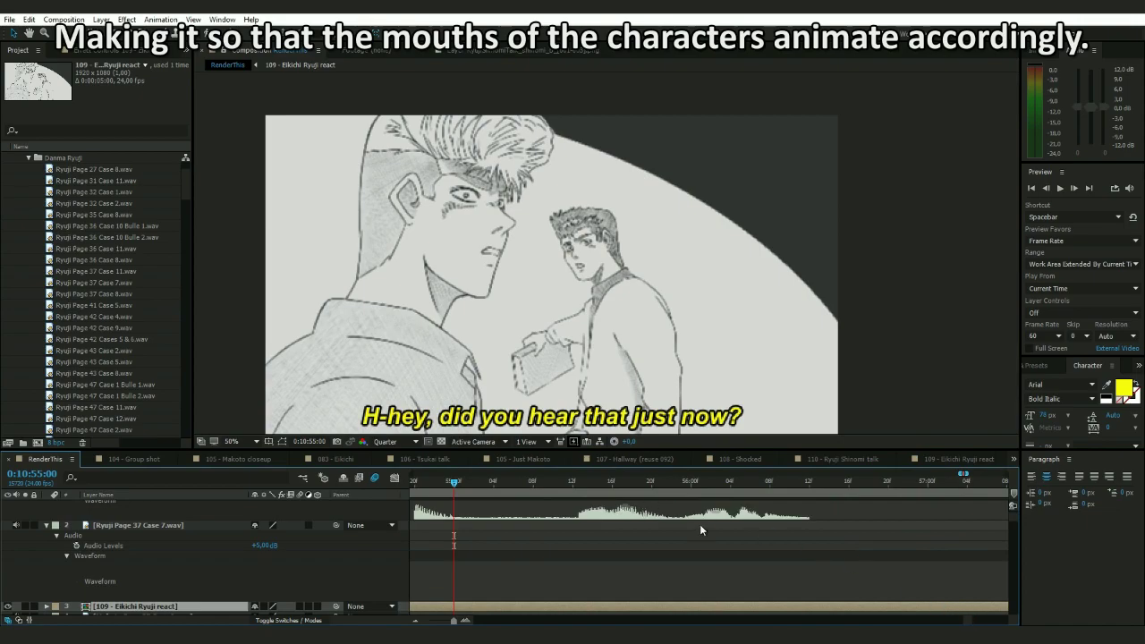
scroll(702, 525, "up", 1)
left_click(572, 481)
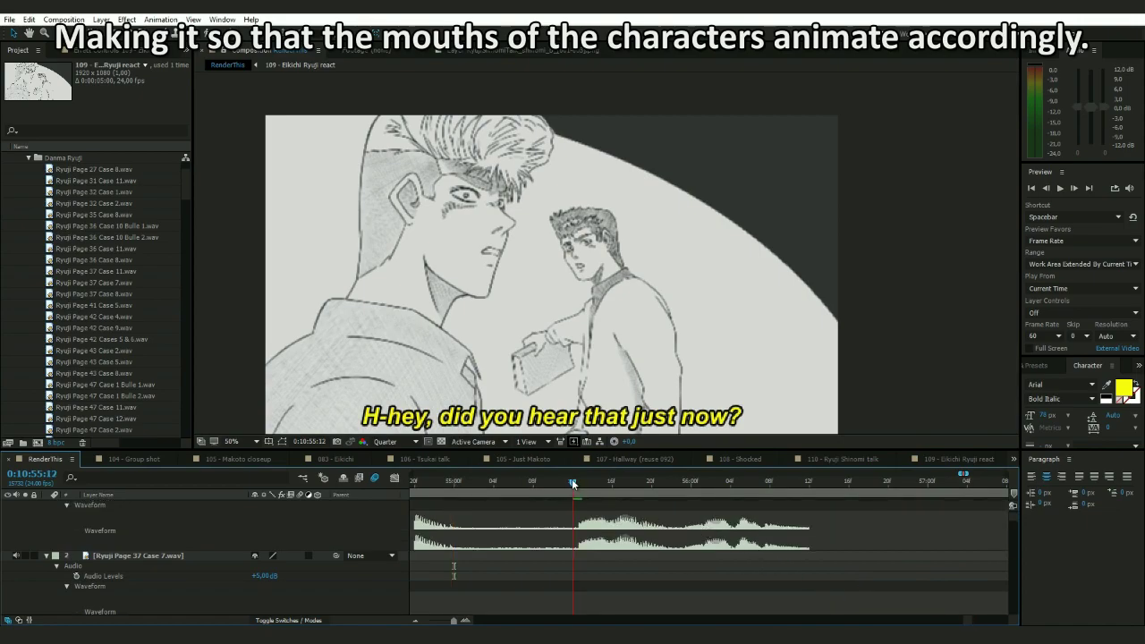
scroll(589, 588, "down", 1)
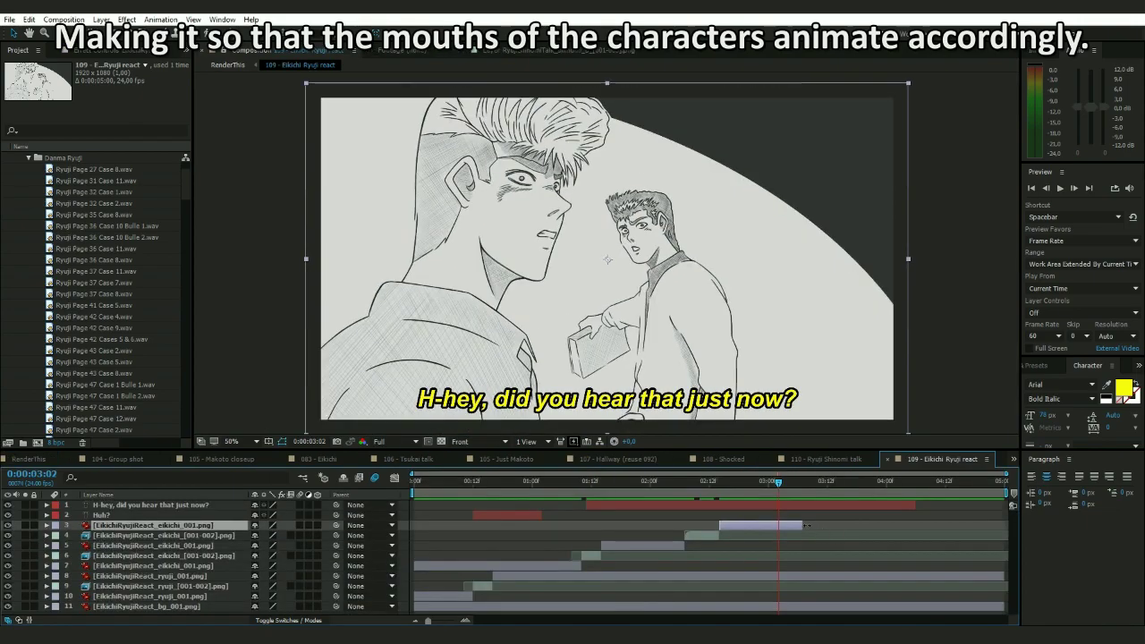
left_click_drag(804, 525, 775, 531)
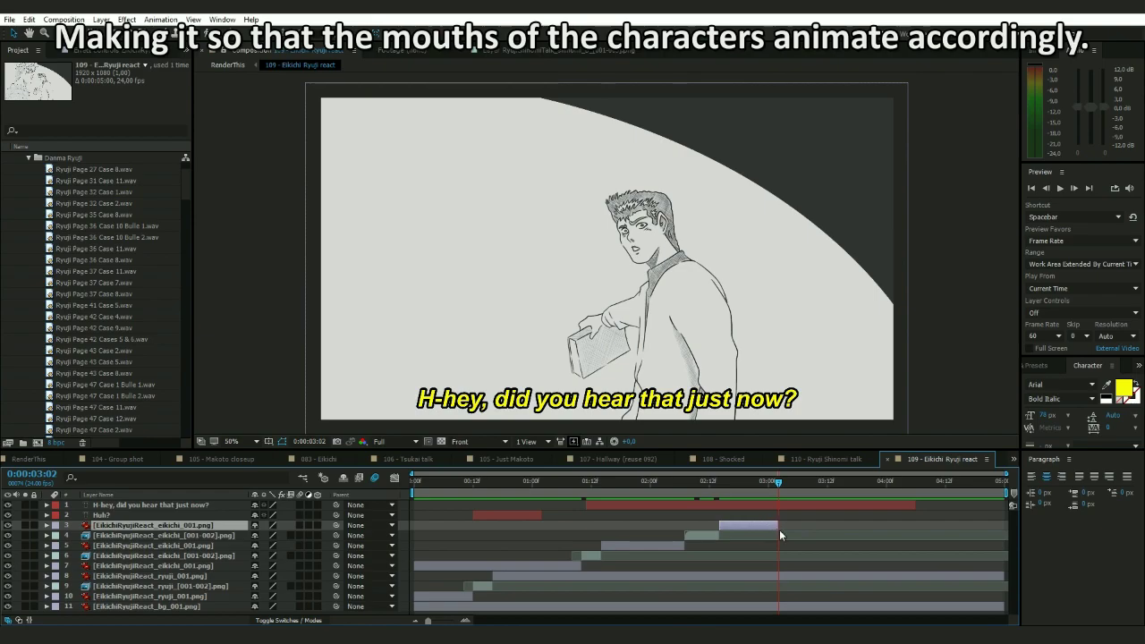
- Duplicate Eikichi's latest mouth sequence above his stills and start the copy at 0:00:03:02
left_click(138, 535)
key("ctrl+d")
left_click_drag(137, 535, 138, 521)
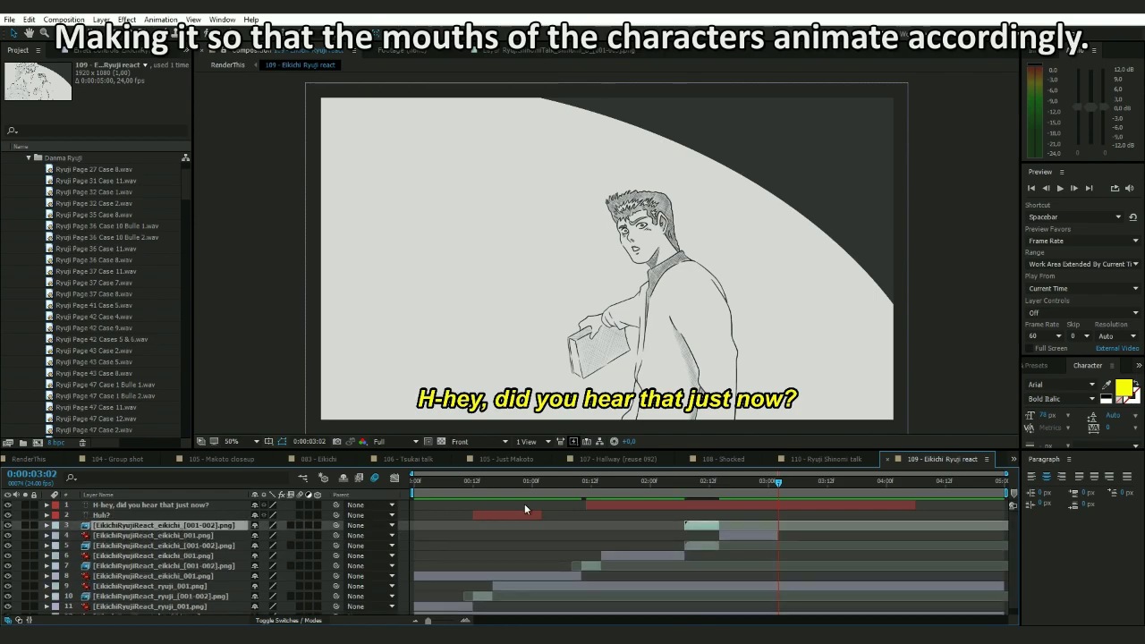
left_click_drag(703, 523, 797, 524)
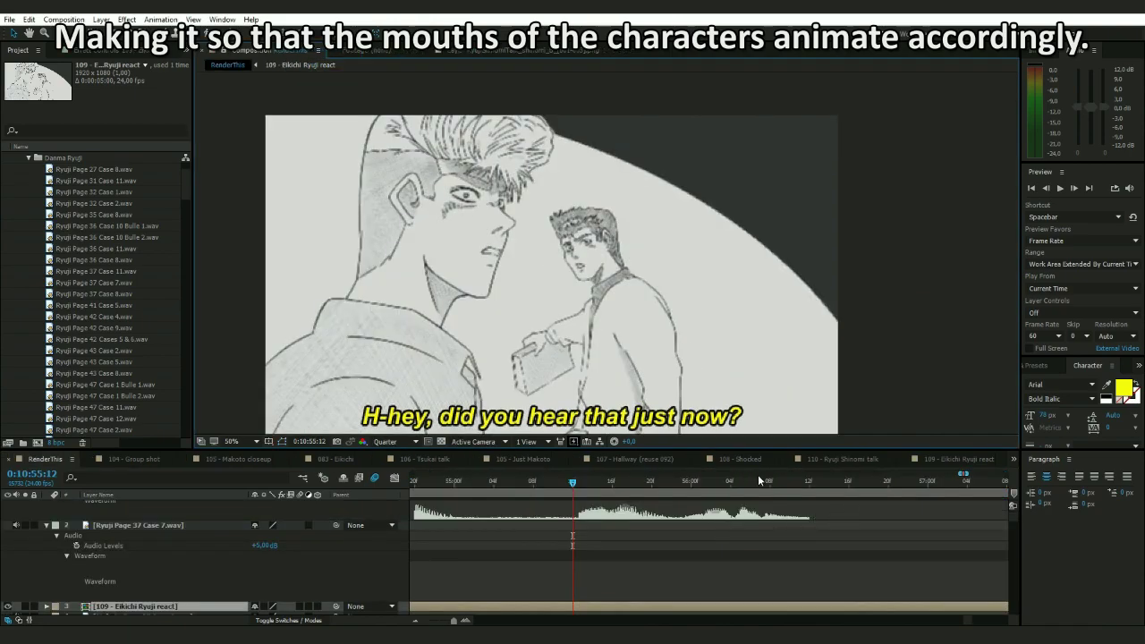
- Find the end of Eikichi's line at 0:10:56:11 in RenderThis and extend his last mouth sequence to 0:00:04:01 in scene 109
left_click(793, 481)
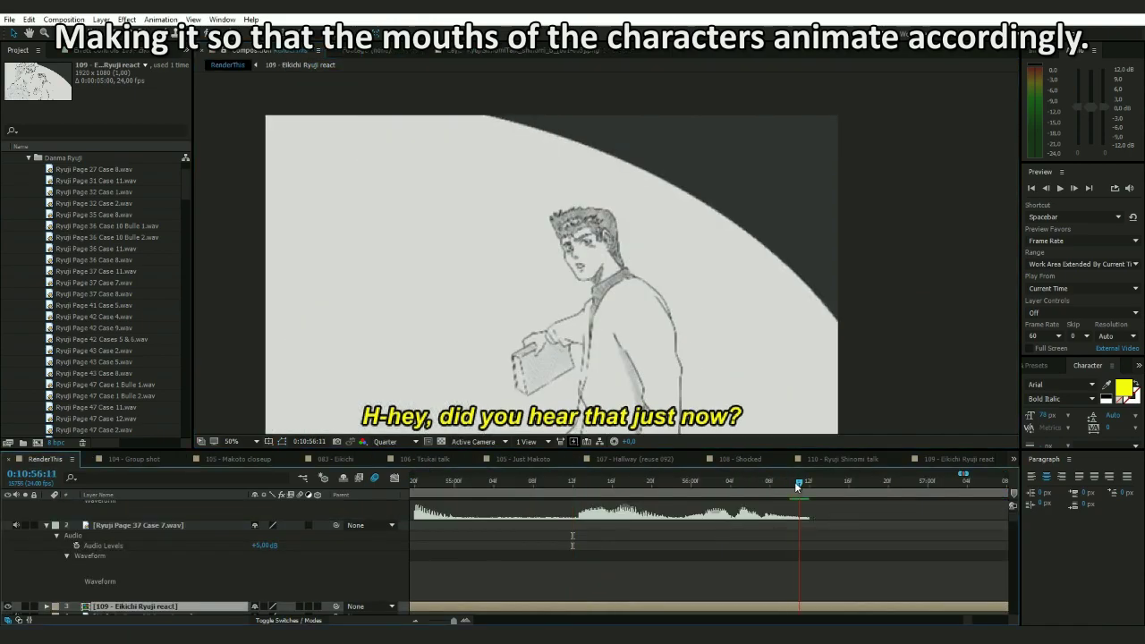
key("Tab")
left_click(803, 489)
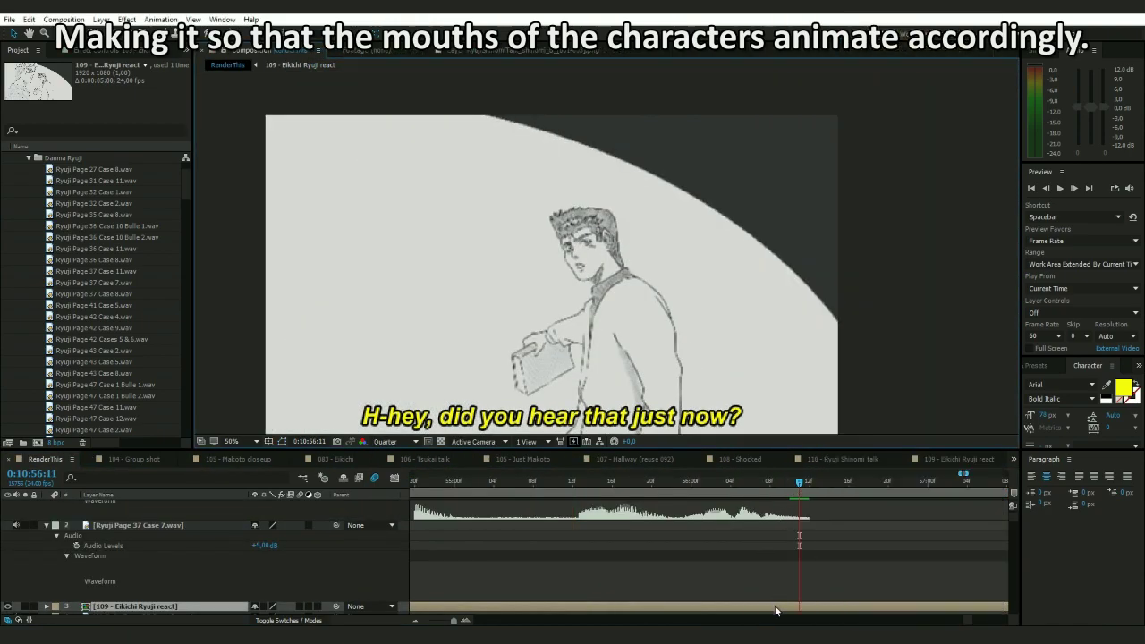
double_click(774, 610)
left_click_drag(880, 525, 890, 526)
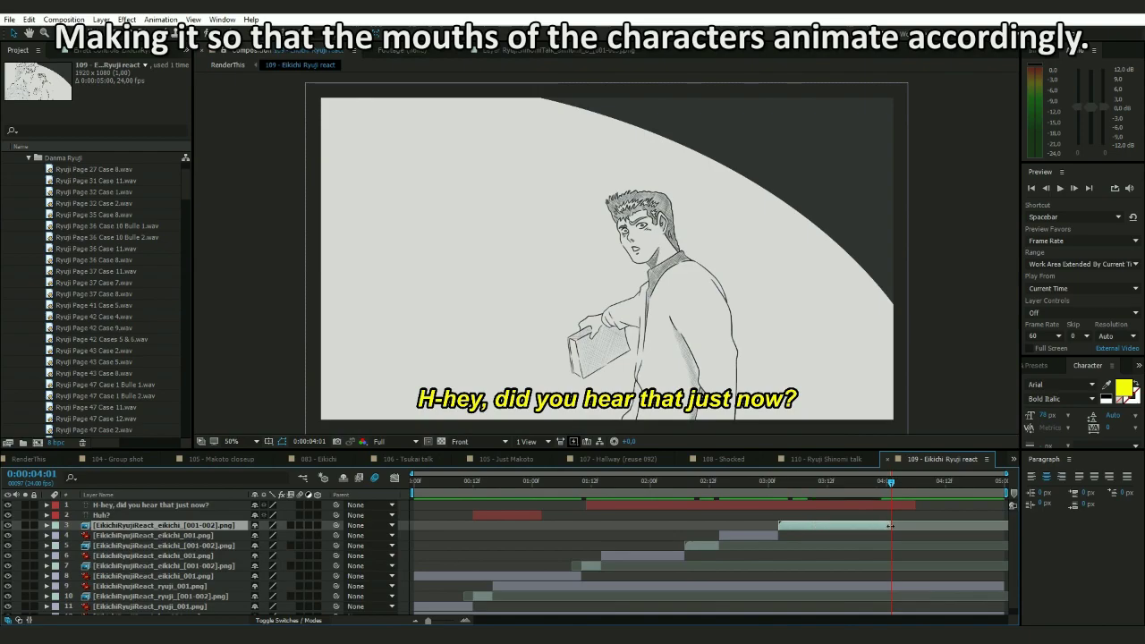
- Duplicate Eikichi's still image above the last mouth sequence and run the copy from 0:00:04:01 to the composition's end
left_click(753, 535)
key("ctrl+d")
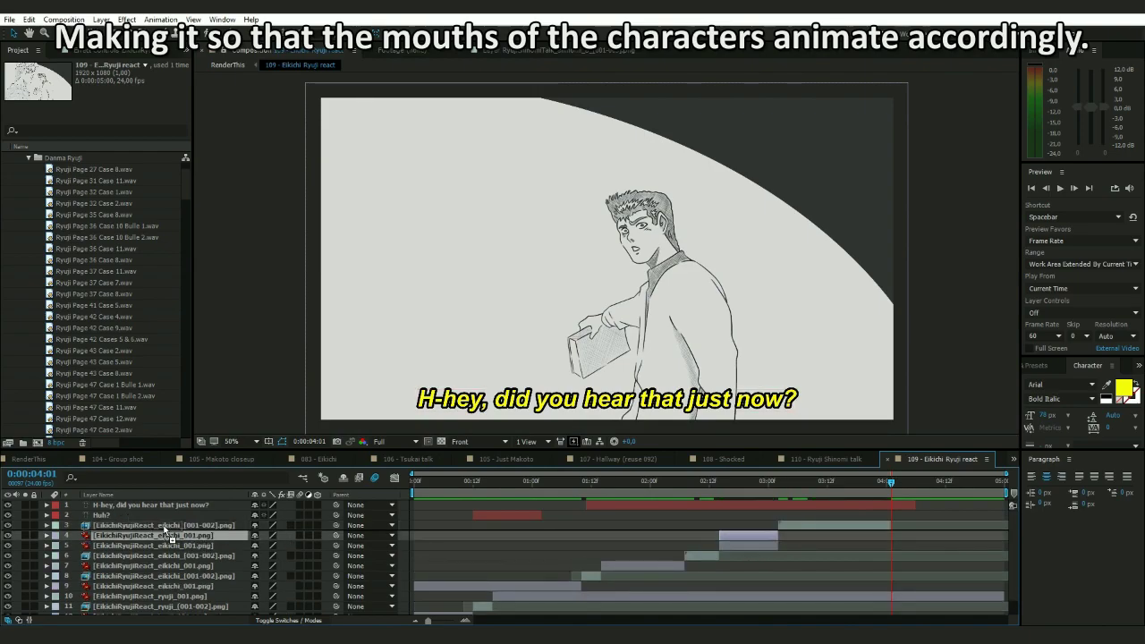
left_click_drag(174, 524, 173, 521)
left_click_drag(746, 525, 915, 523)
left_click_drag(985, 529, 993, 529)
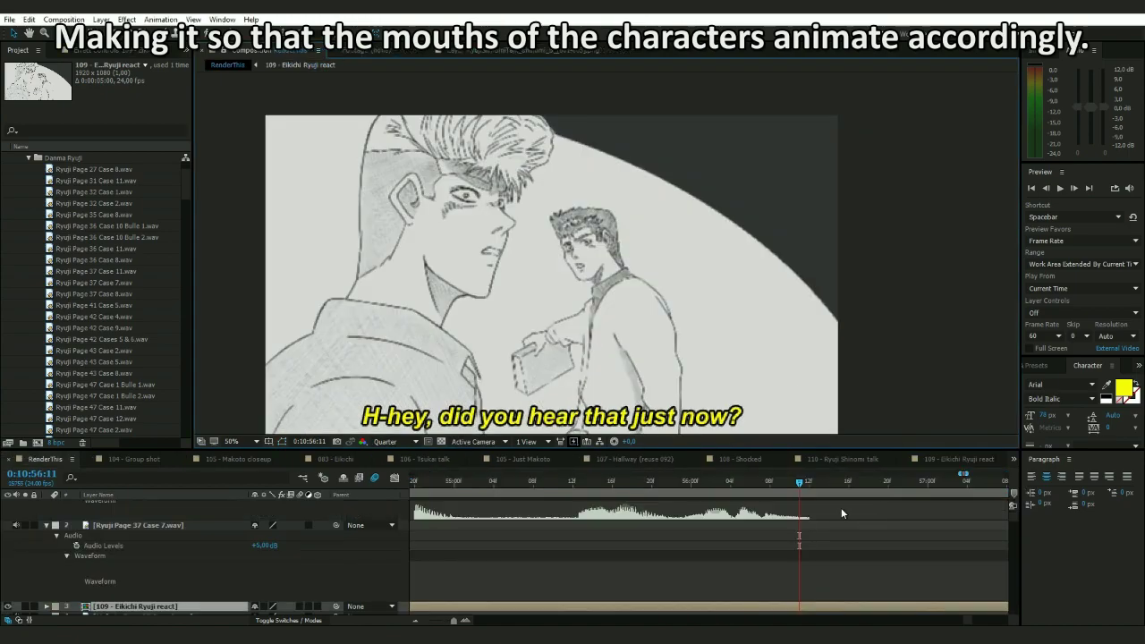
- Play back scene 109 in RenderThis to review the mouth animation against the voice clips
left_click(414, 621)
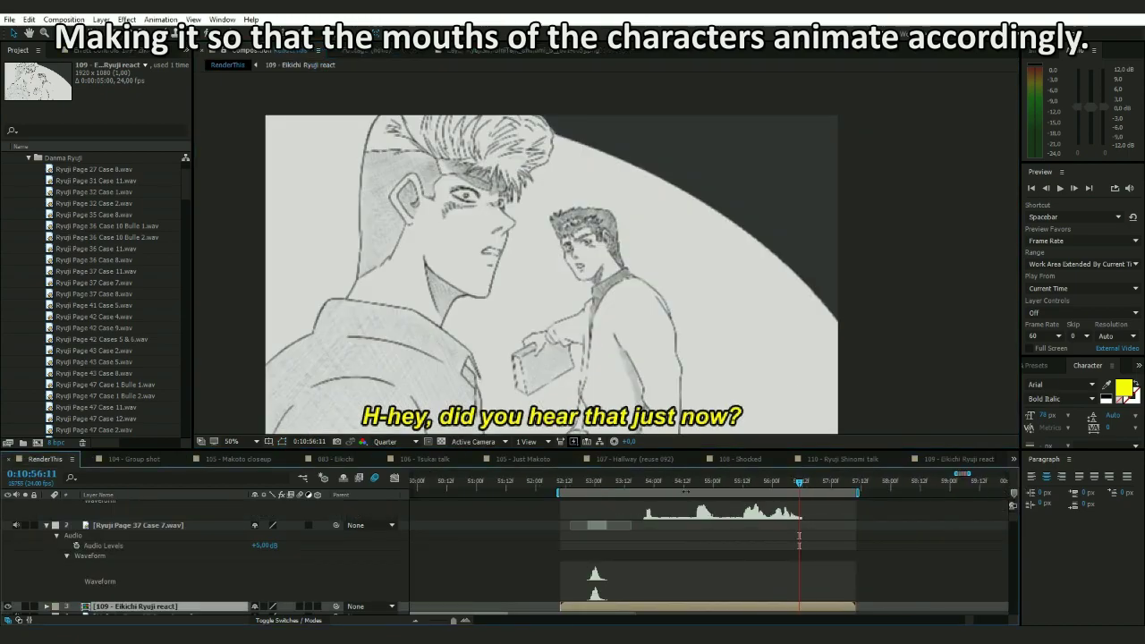
left_click(669, 481)
scroll(628, 547, "up", 1)
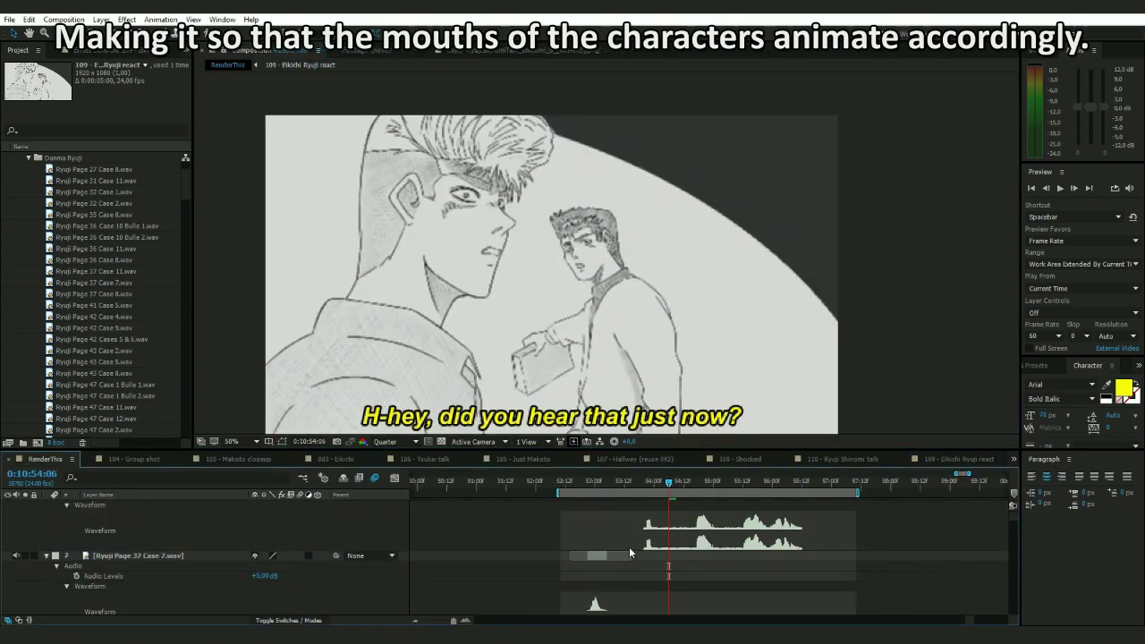
key("space")
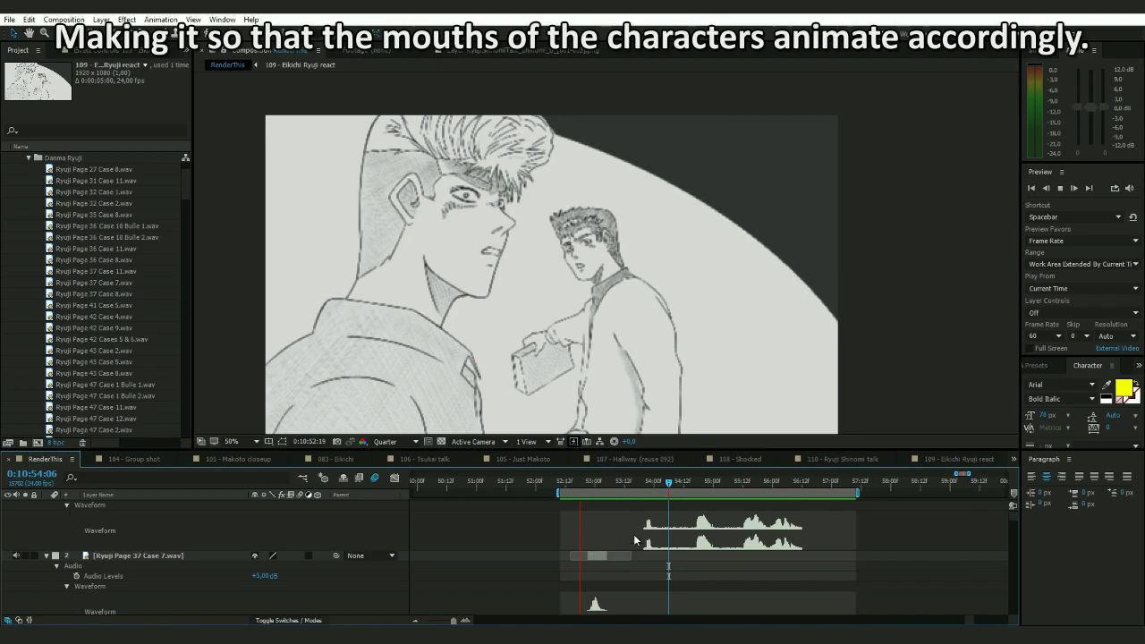
key("space")
scroll(656, 551, "down", 1)
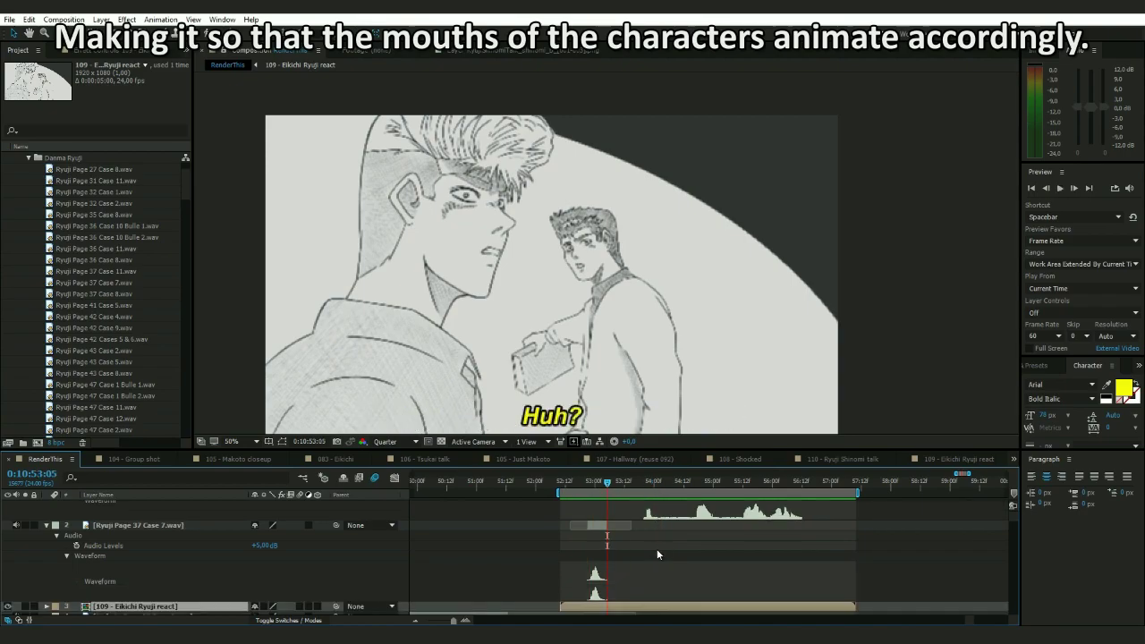
- Add a full-frame white solid to scene 109 and place it directly beneath the two subtitle layers
double_click(657, 608)
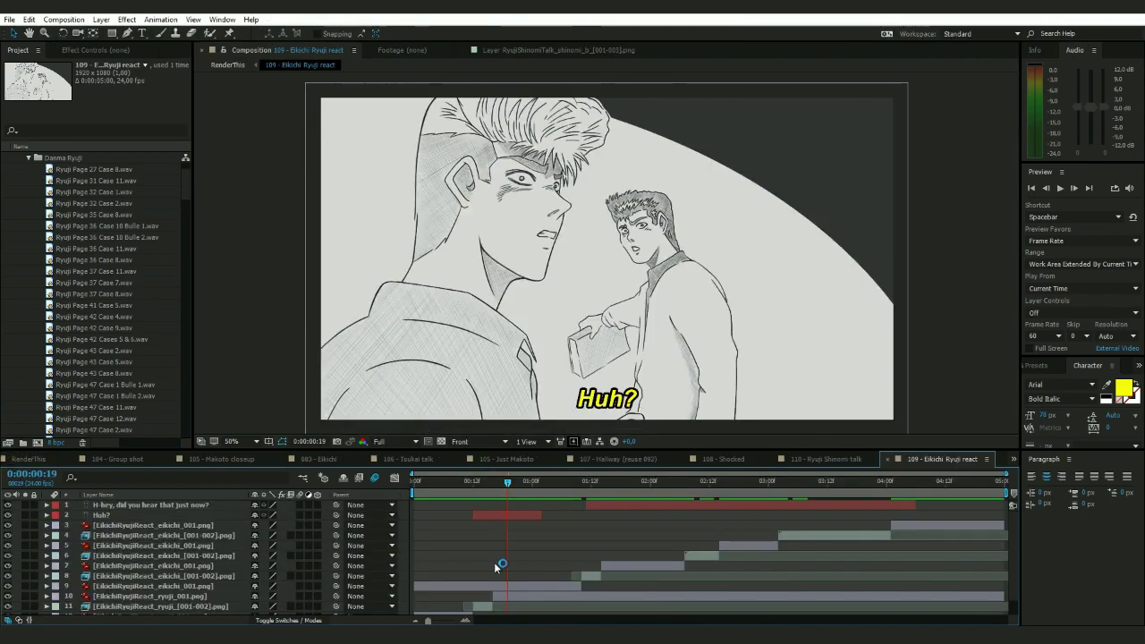
left_click(149, 506)
left_click(101, 19)
mouse_move(223, 33)
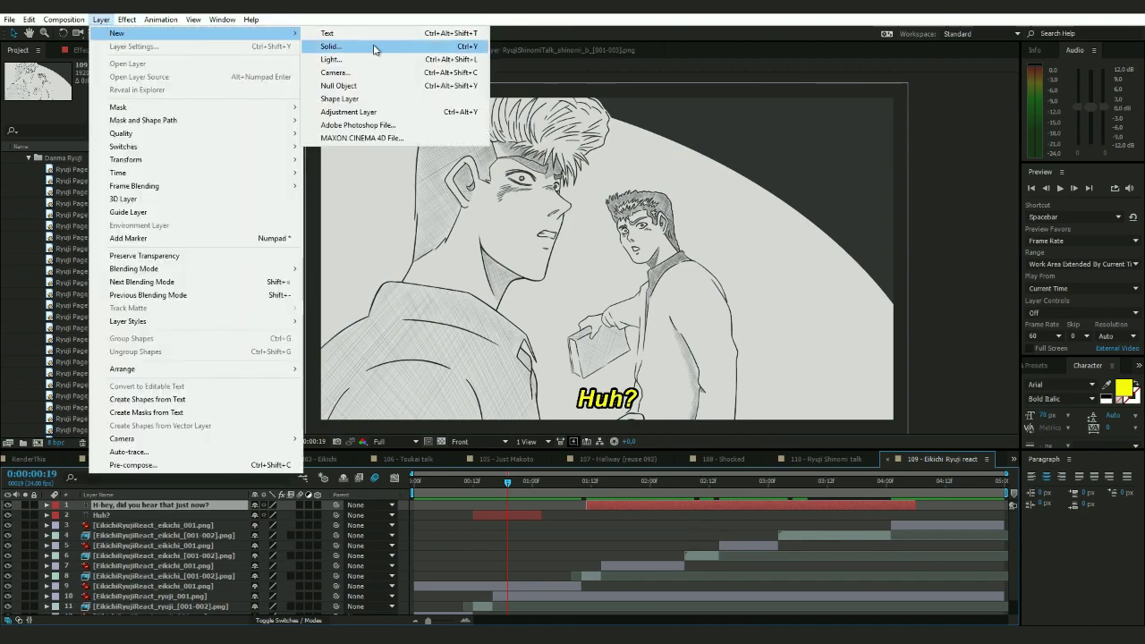
left_click(373, 49)
left_click(572, 404)
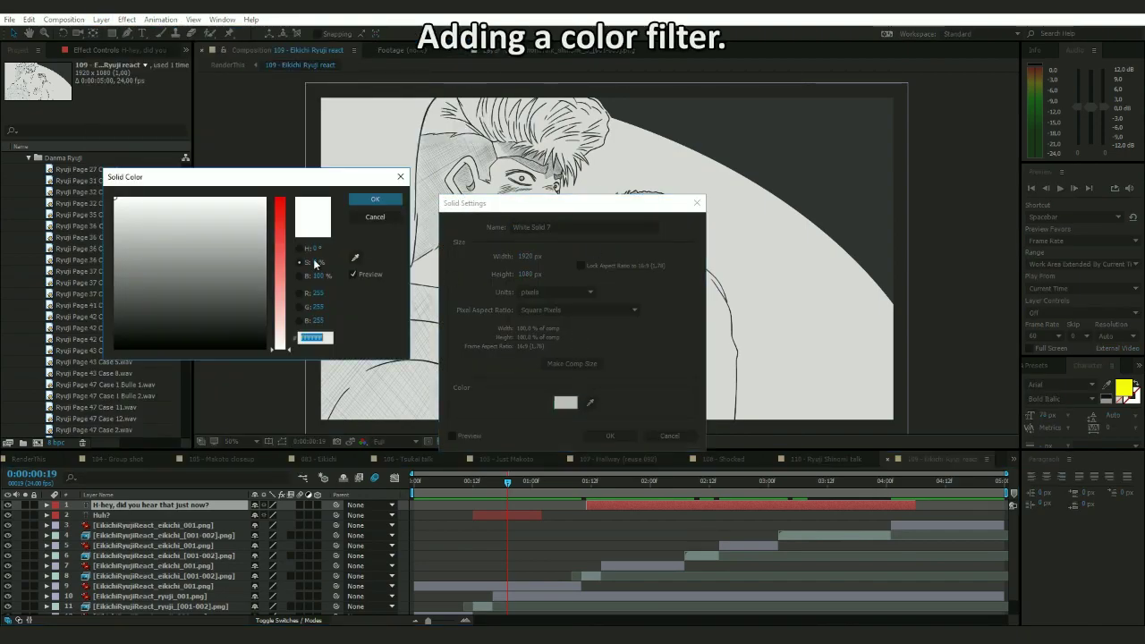
left_click(370, 200)
left_click(615, 436)
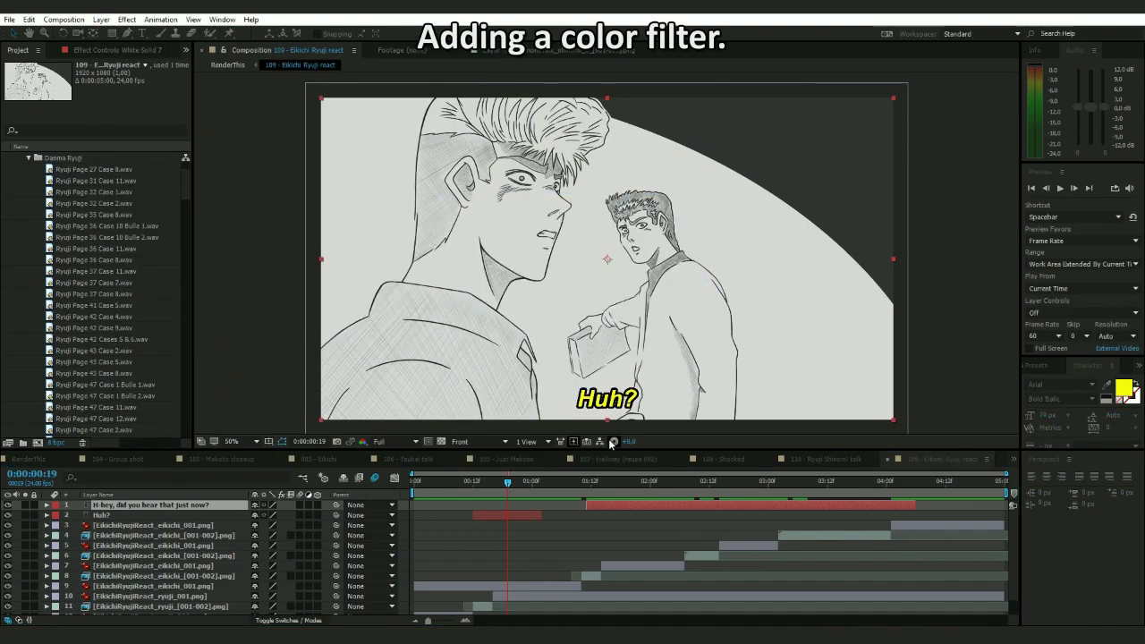
left_click_drag(146, 508, 148, 537)
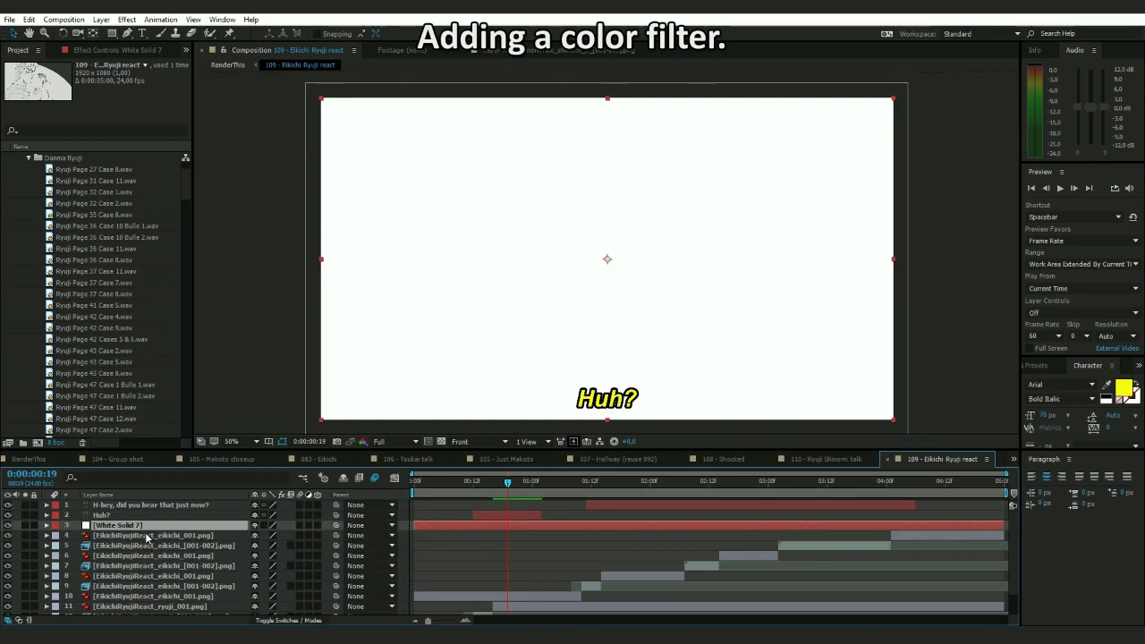
- Set the white solid's blending mode to Color
left_click(135, 21)
mouse_move(102, 20)
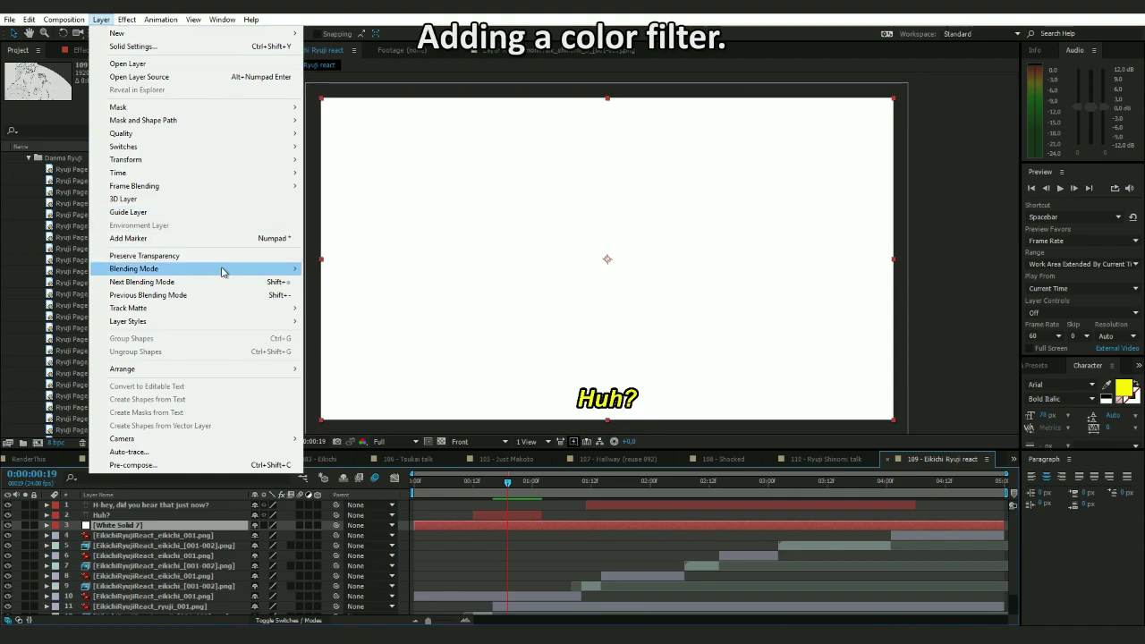
mouse_move(223, 268)
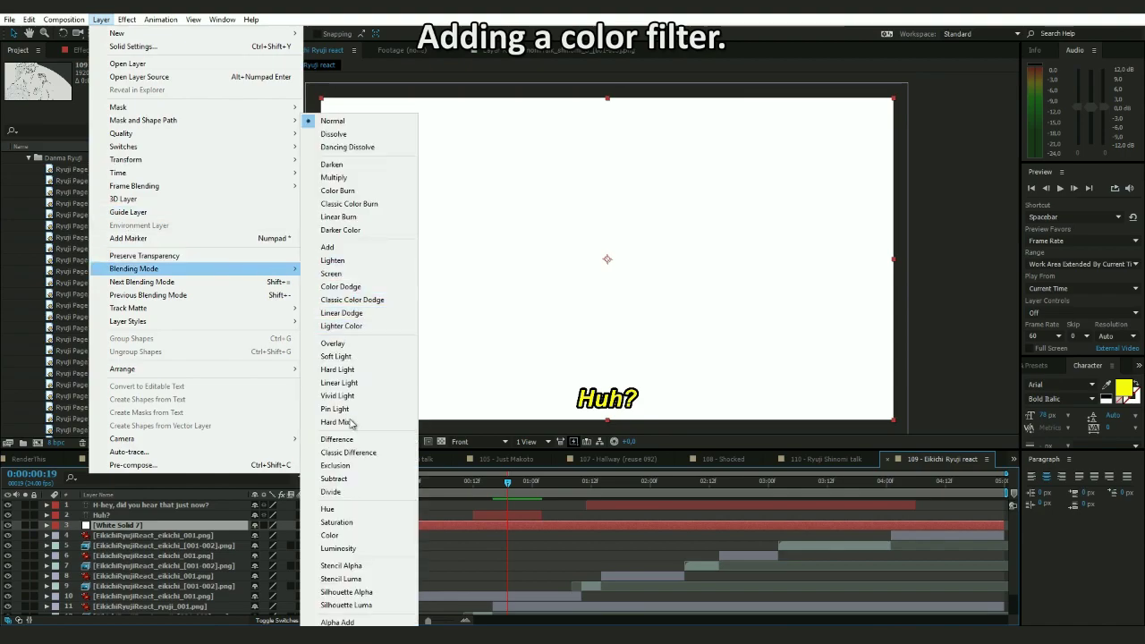
left_click(332, 534)
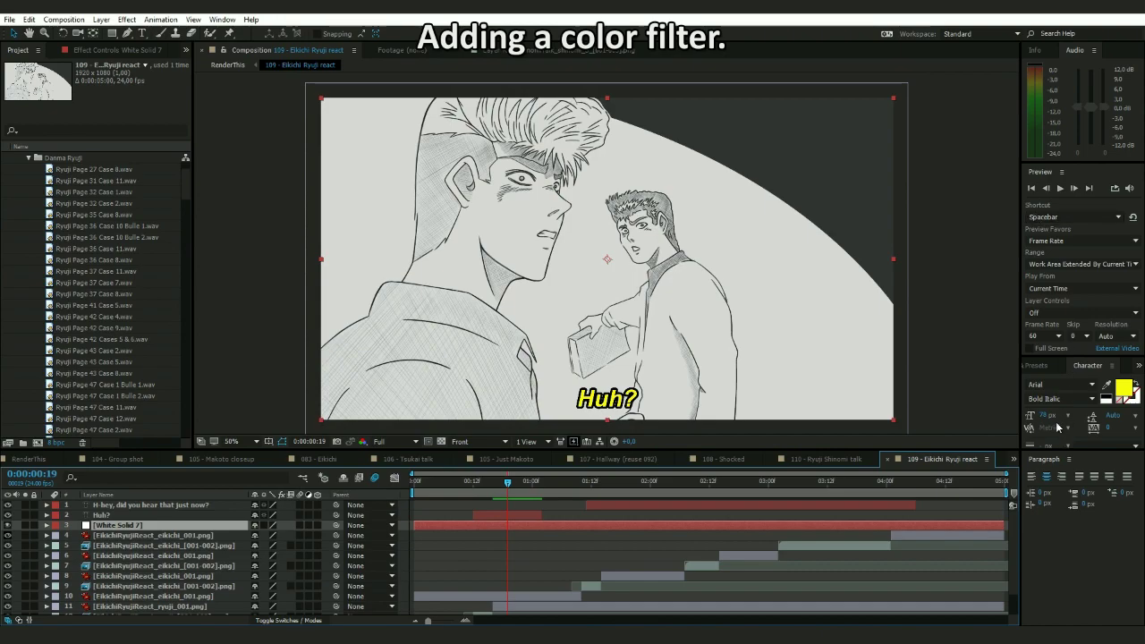
- Find the Photo Filter effect and apply it to the white solid
left_click(1045, 366)
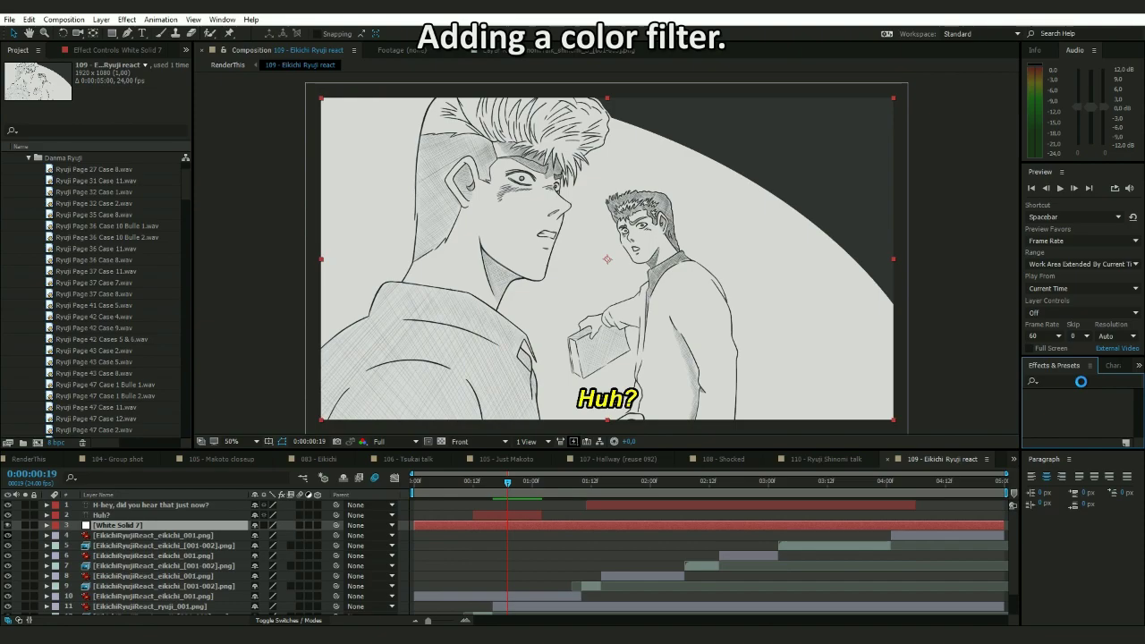
left_click(1081, 381)
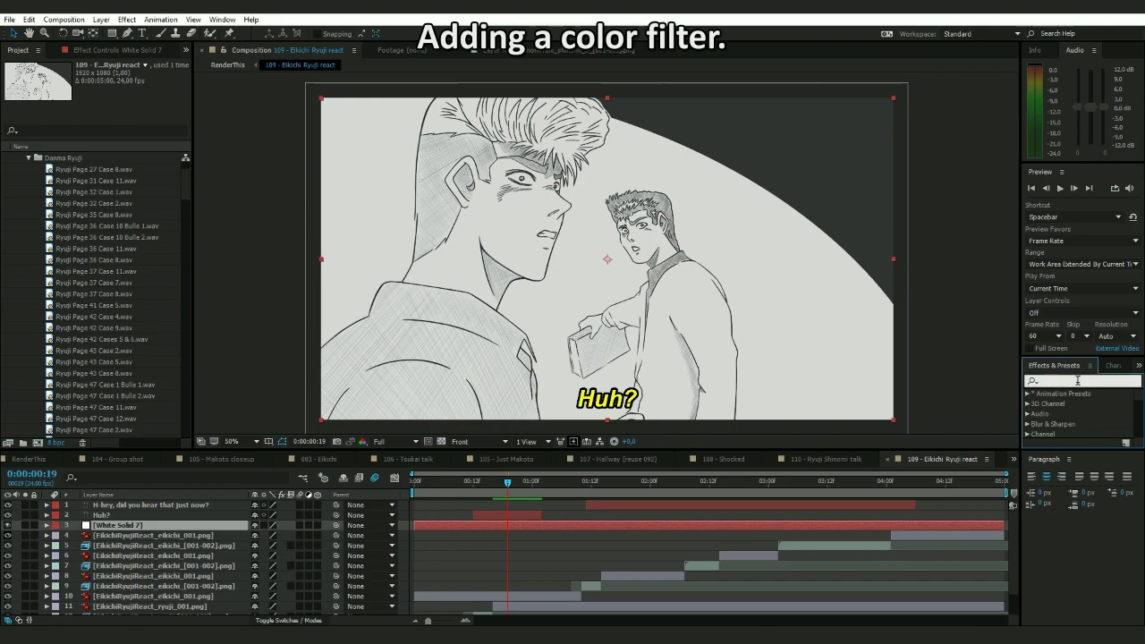
type("photo fi")
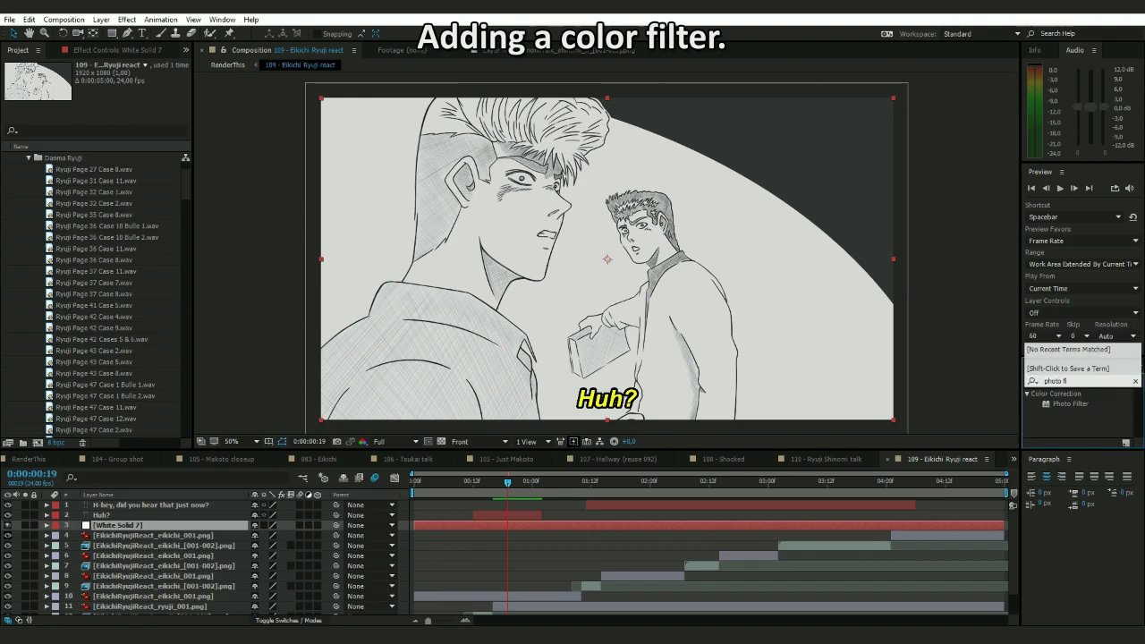
left_click(1062, 404)
left_click_drag(1071, 405, 616, 526)
left_click(616, 527)
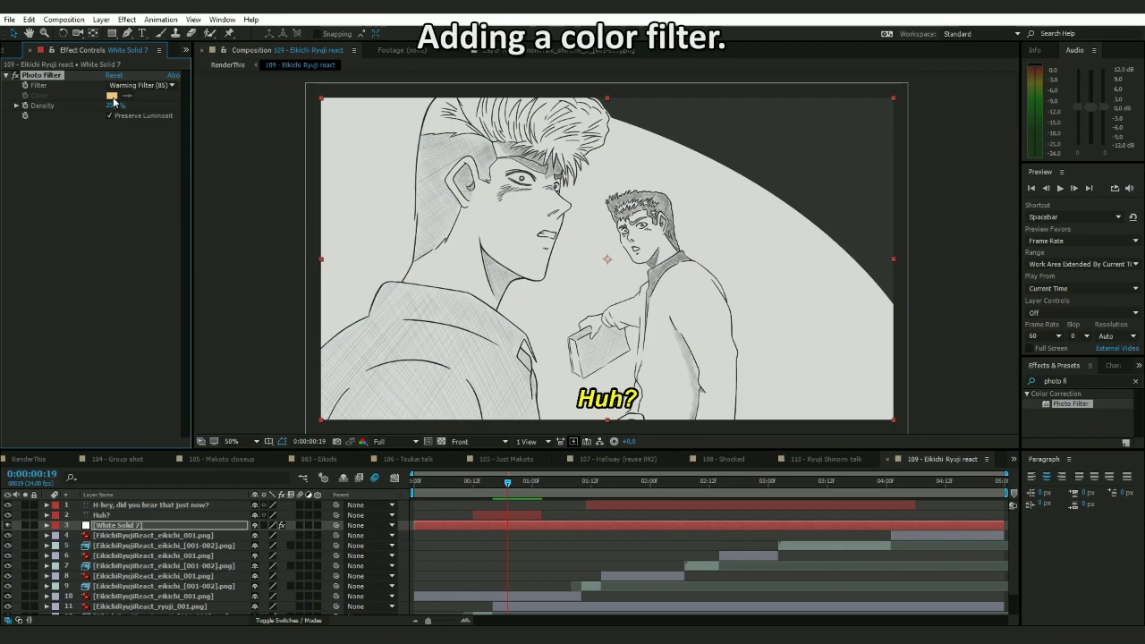
- Set the Photo Filter to Custom with a dark brown colour of hue 21° and saturation 100%
left_click(140, 85)
left_click(133, 363)
left_click(111, 96)
mouse_move(205, 254)
left_mouse_down()
mouse_move(179, 273)
mouse_move(256, 304)
mouse_move(247, 282)
mouse_move(229, 296)
mouse_move(251, 258)
mouse_move(126, 259)
mouse_move(123, 275)
left_mouse_up()
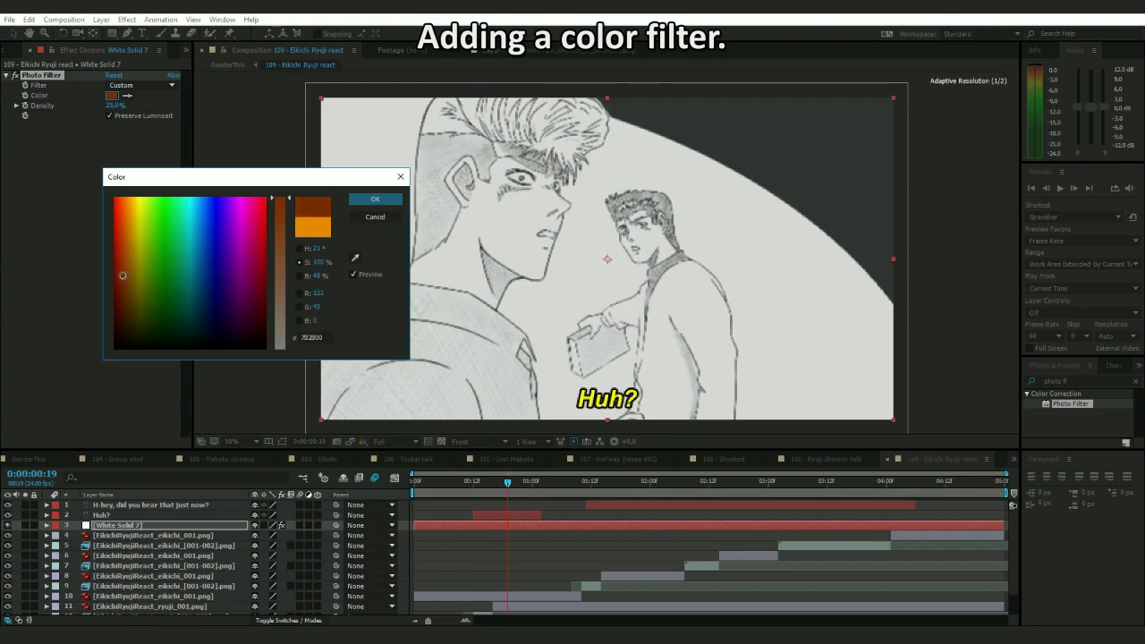
left_click(375, 199)
- Set the Photo Filter's density to 100% and turn off Preserve Luminosity
left_click(114, 104)
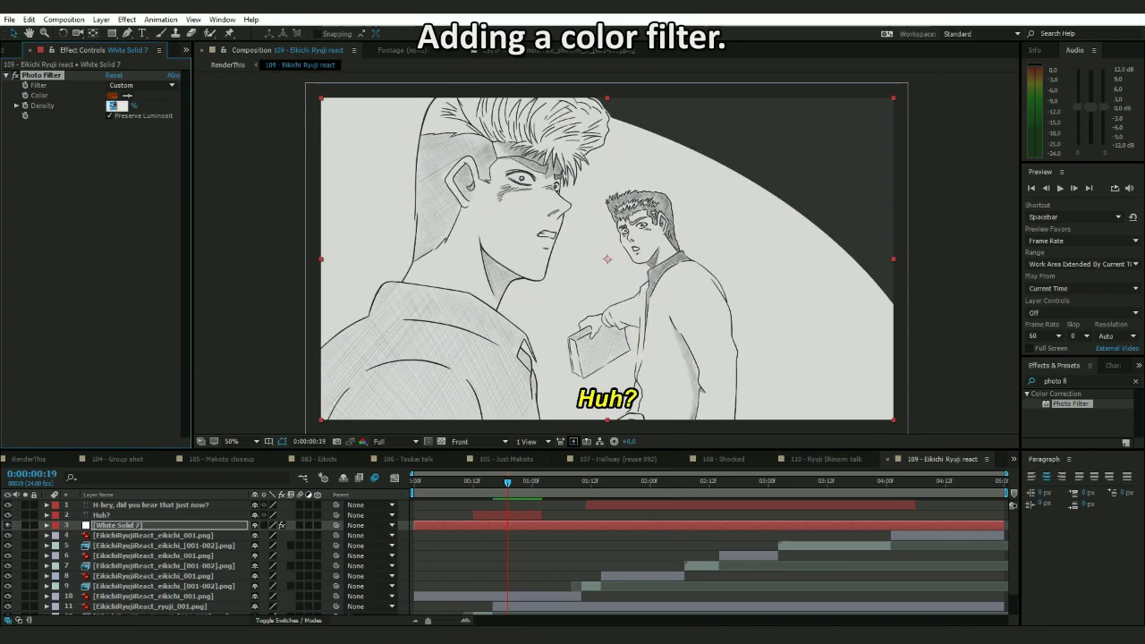
type("100")
key("Return")
left_click(110, 115)
- Try lower density values for the Photo Filter and settle on 75%
left_click(117, 105)
type("10")
key("Return")
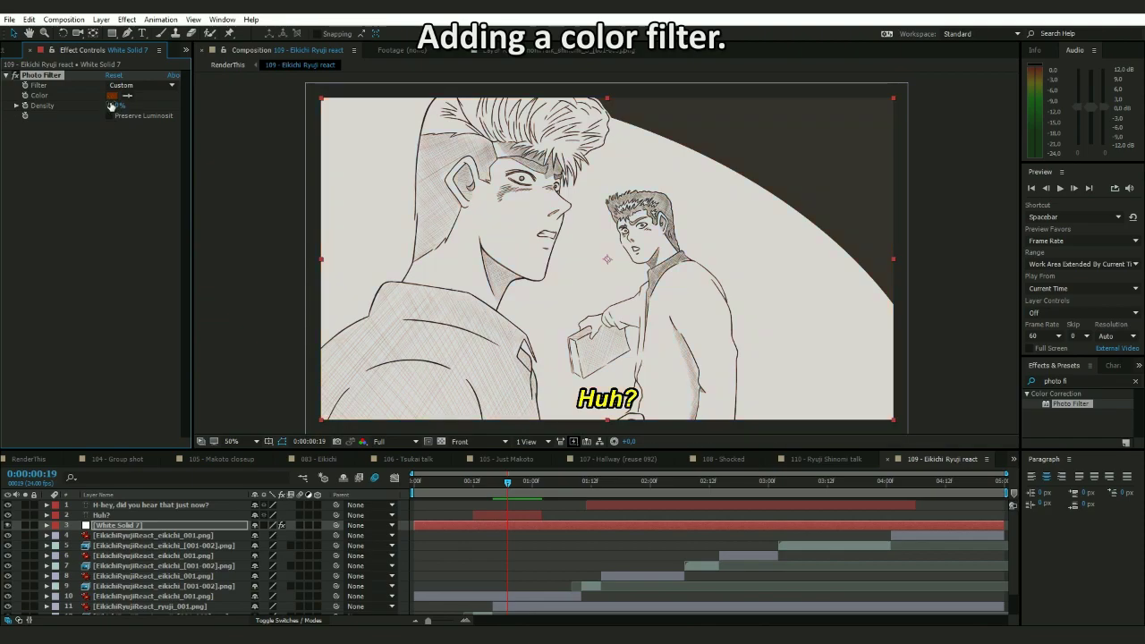
left_click(111, 106)
type("5")
key("Return")
left_click(111, 106)
type("10")
key("Return")
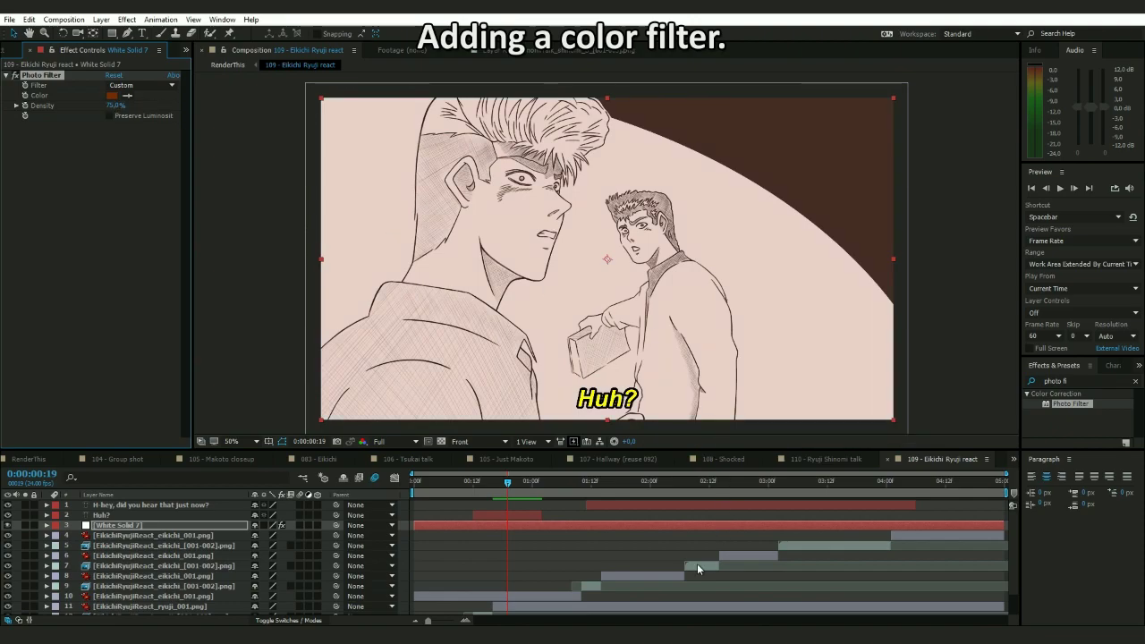
- Preview the opening of scene 109 with the brown colour filter applied
left_click(630, 548)
key("space")
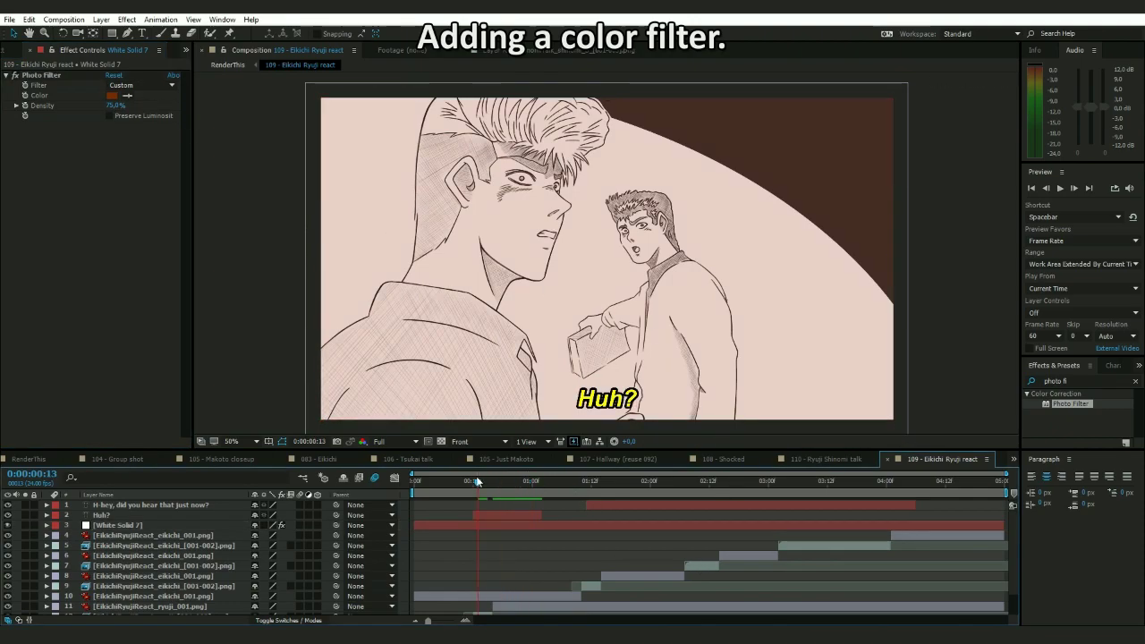
left_click(557, 479)
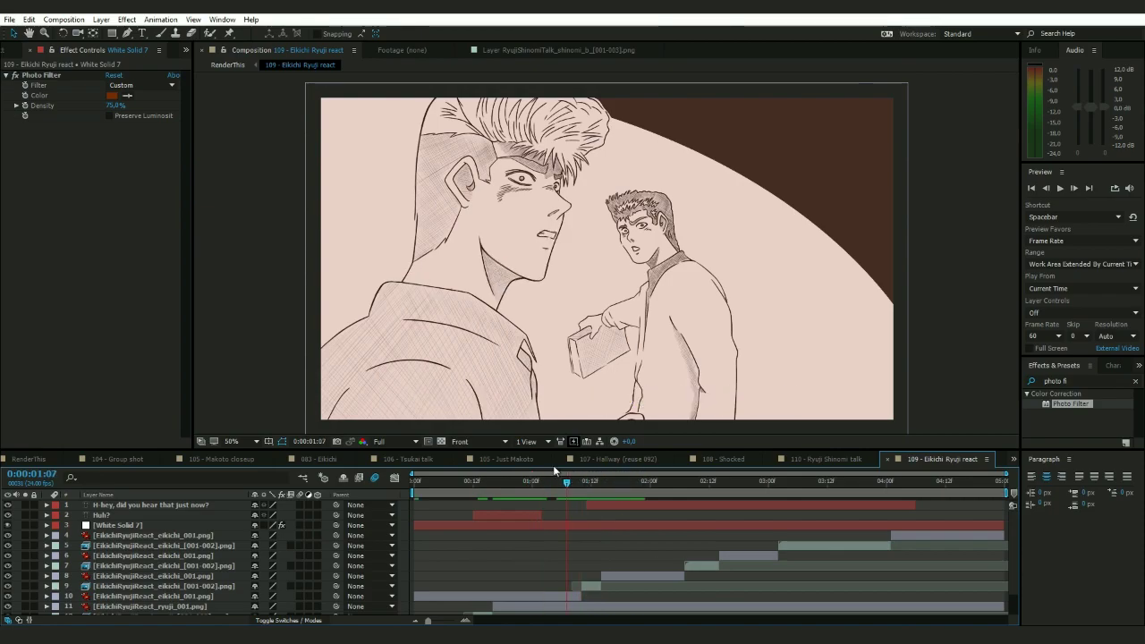
left_click_drag(554, 459, 533, 460)
- Add a null object directly above Ryuji's uppermost image layer
scroll(156, 554, "down", 1)
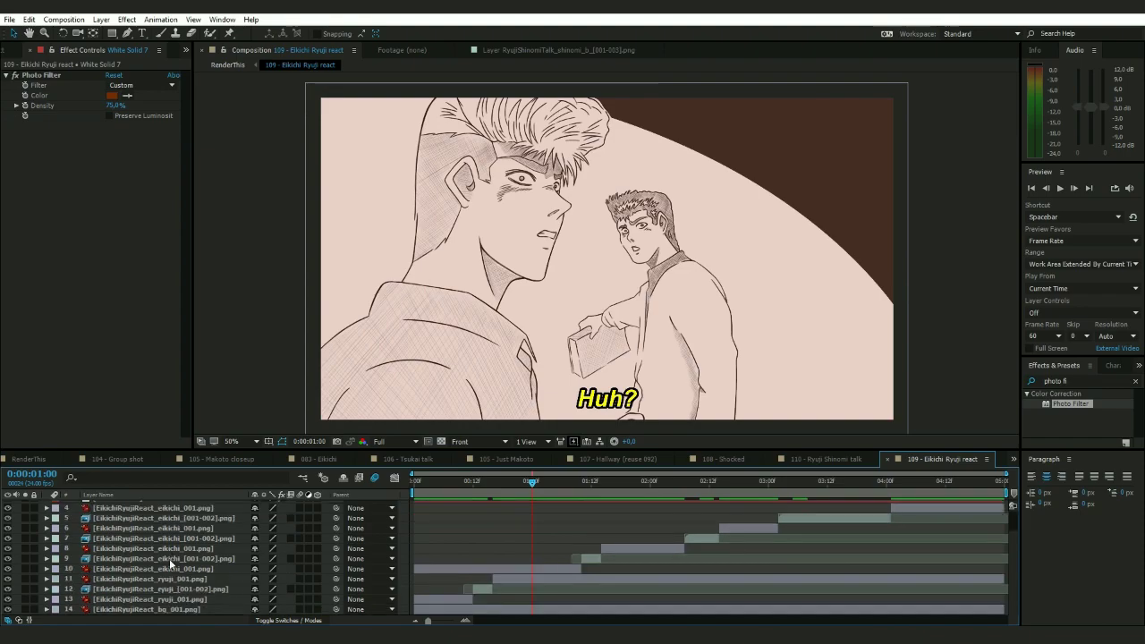
left_click(168, 579)
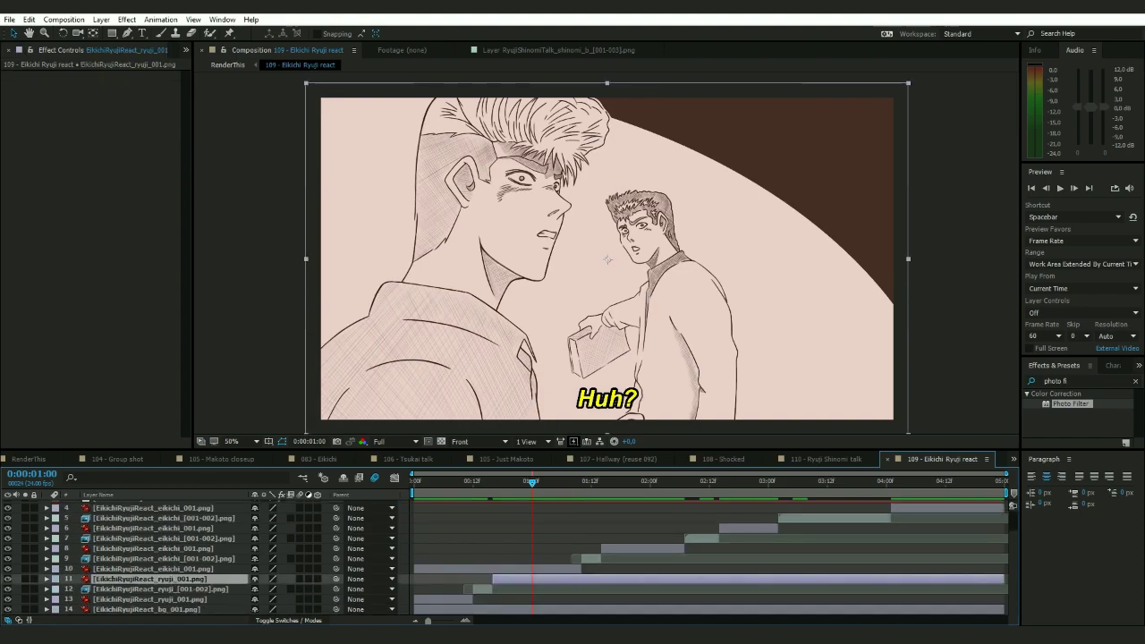
left_click(101, 18)
mouse_move(179, 33)
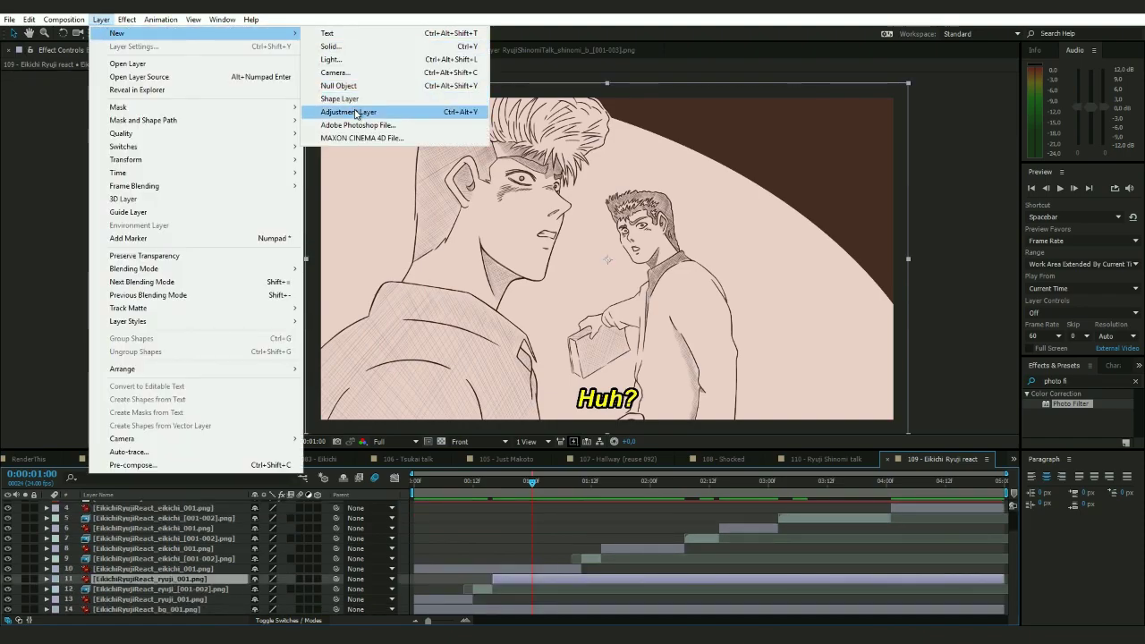
left_click(339, 85)
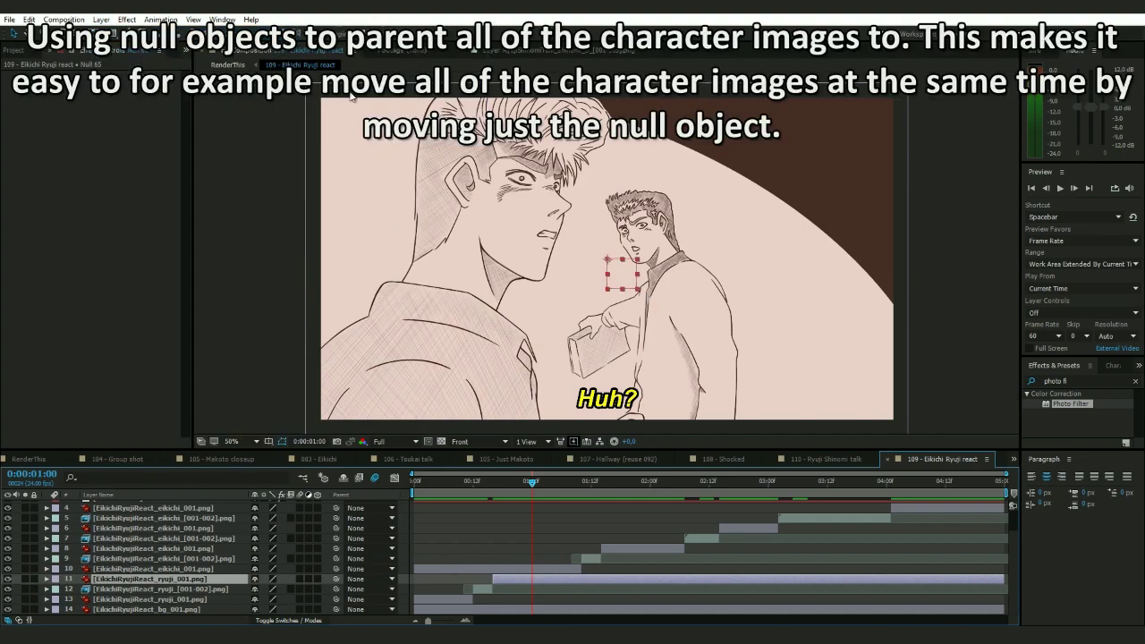
- Parent Ryuji's three image layers to the new null object
scroll(154, 576, "down", 1)
left_click(190, 580)
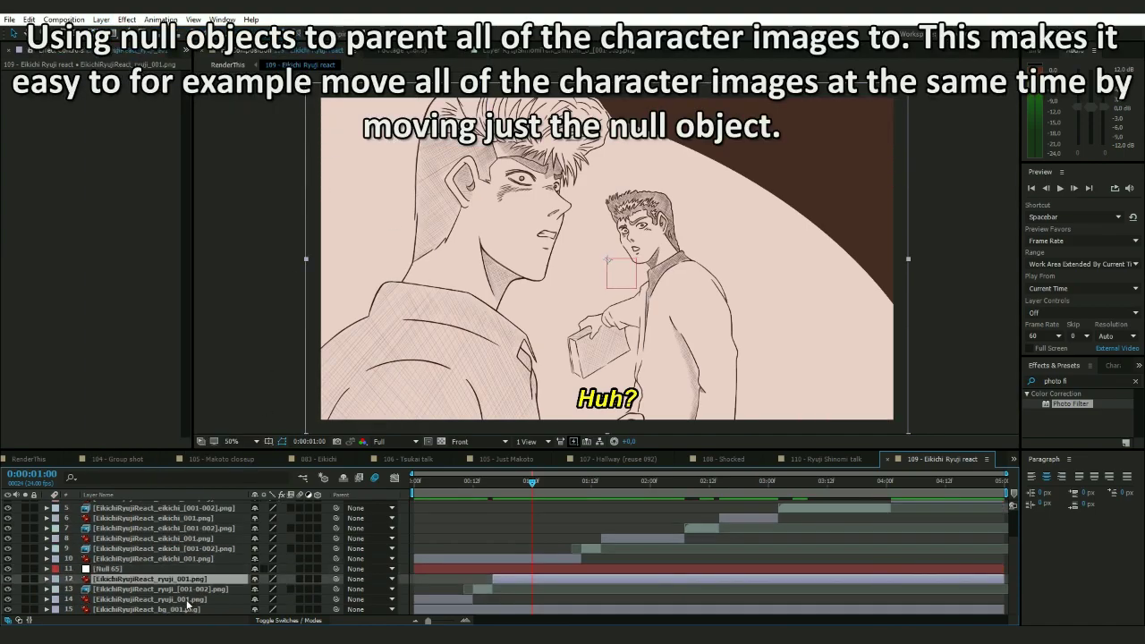
left_click(189, 599, "shift")
left_click(371, 598)
left_click(384, 538)
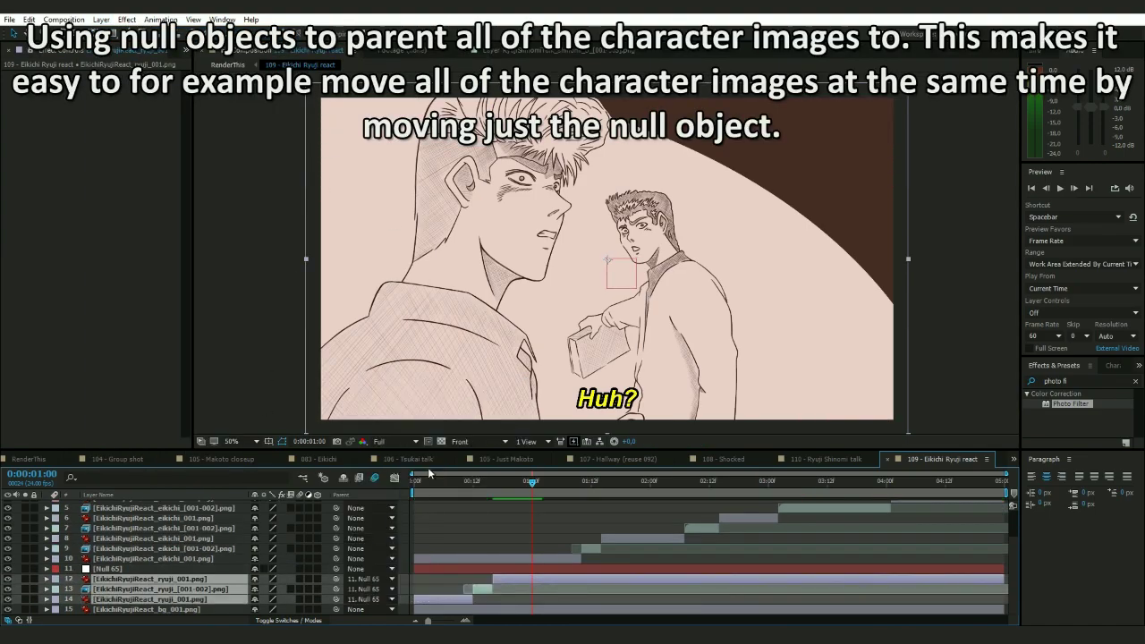
- Add a scale keyframe of 100% to Ryuji's null object at 0:00:04:23
key("Home")
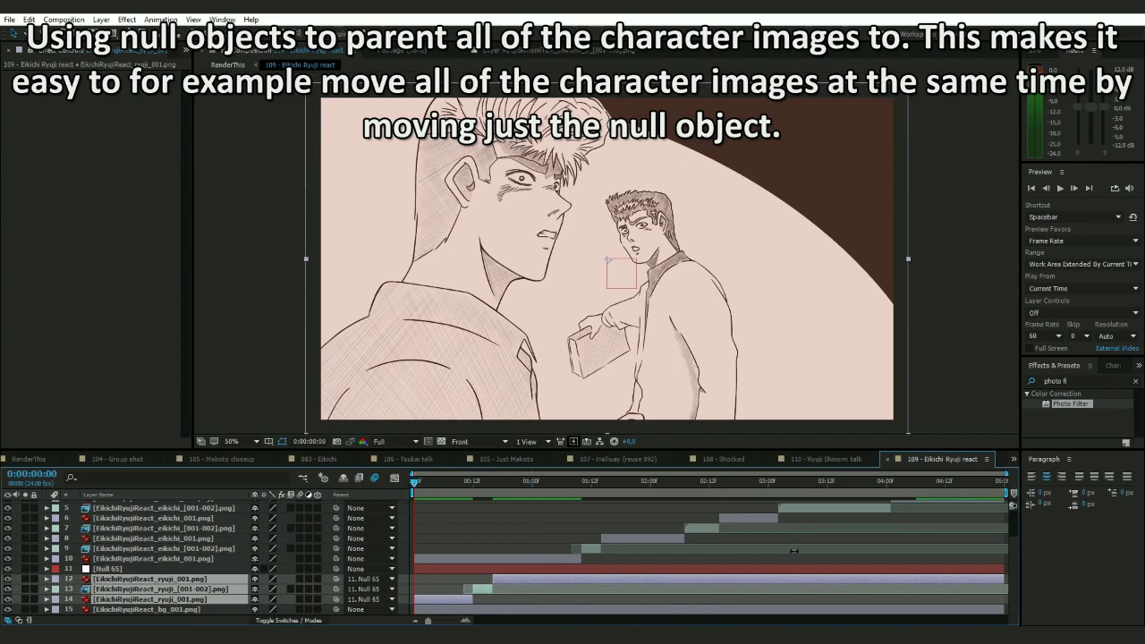
left_click(136, 559)
left_click(108, 569)
left_click(47, 569)
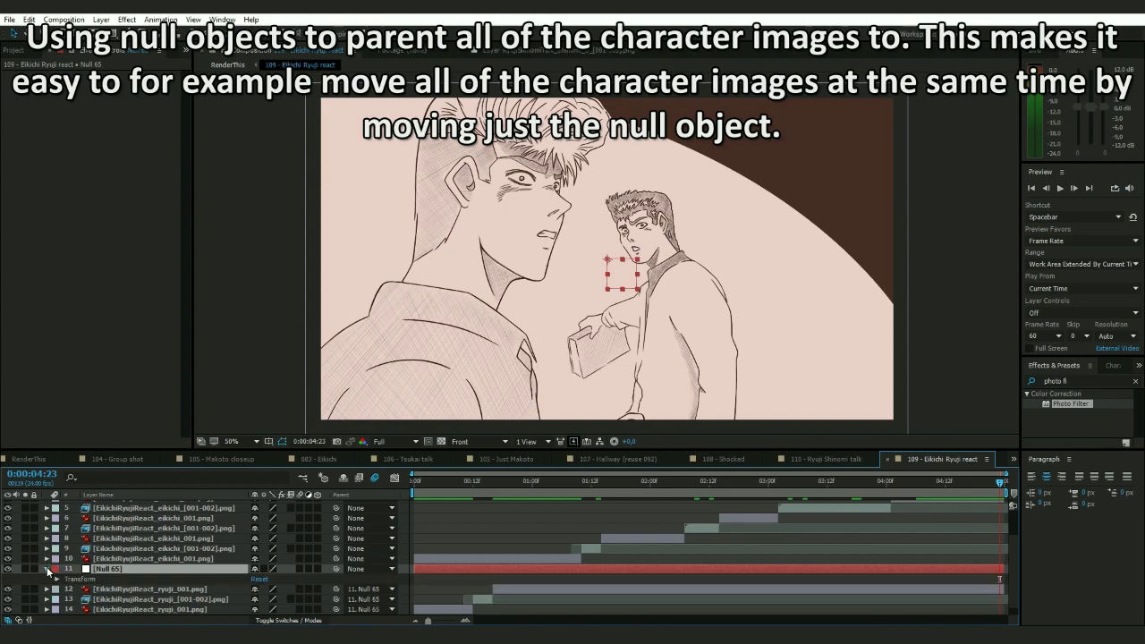
left_click(55, 580)
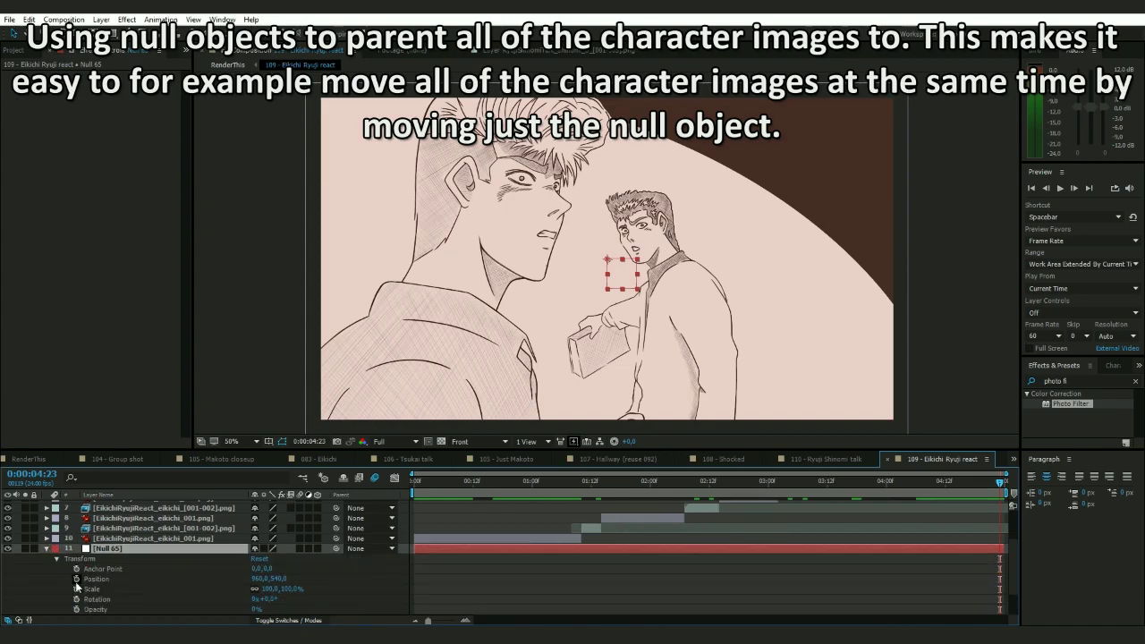
left_click(77, 588)
- Key the null object's scale at 97% at 0:00:00:00 and preview Ryuji's slow growth
key("Home")
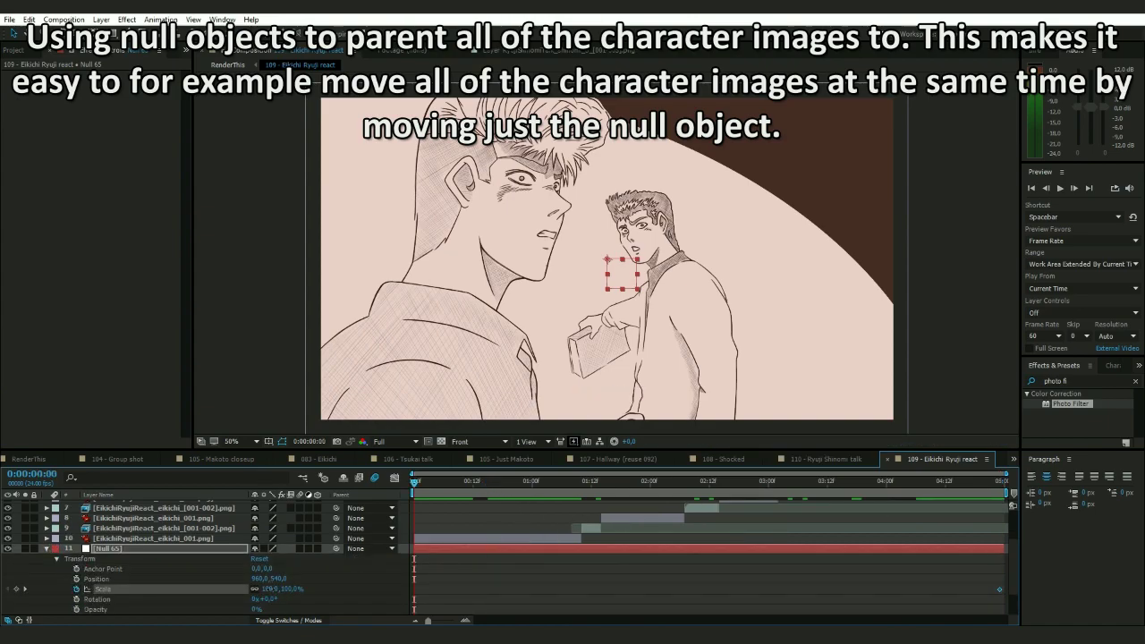
left_click(269, 589)
key("Return")
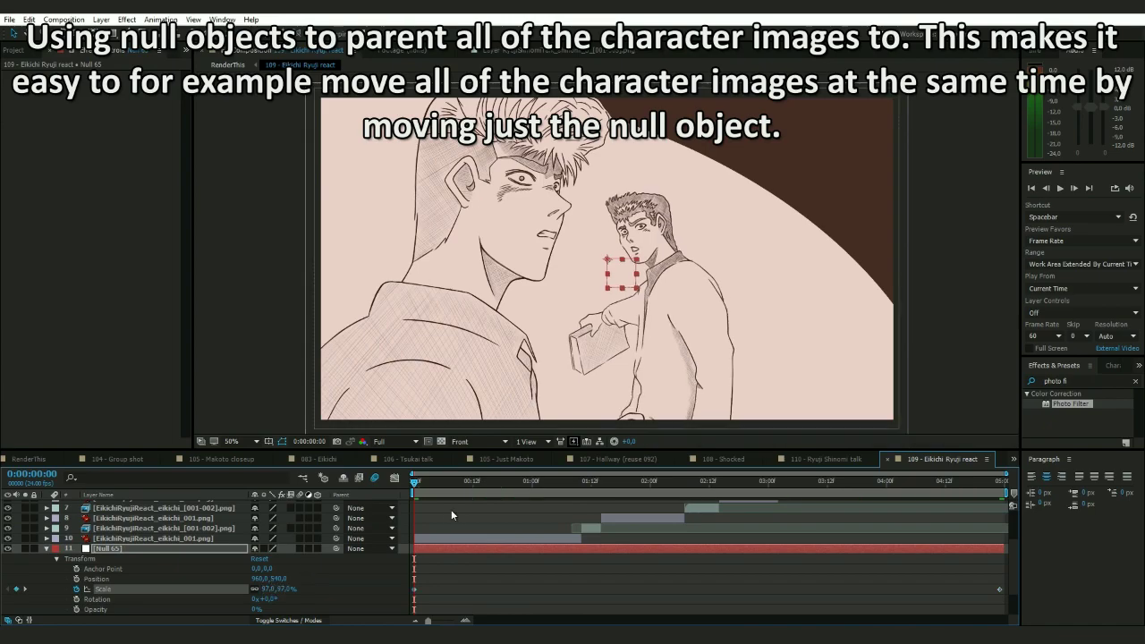
key("space")
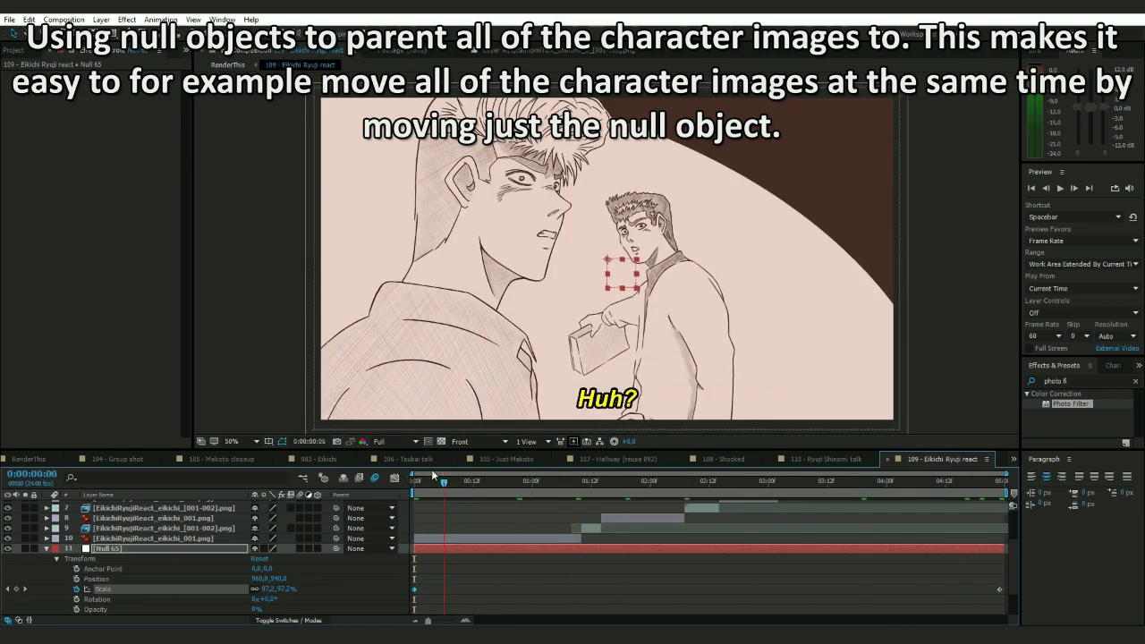
key("space")
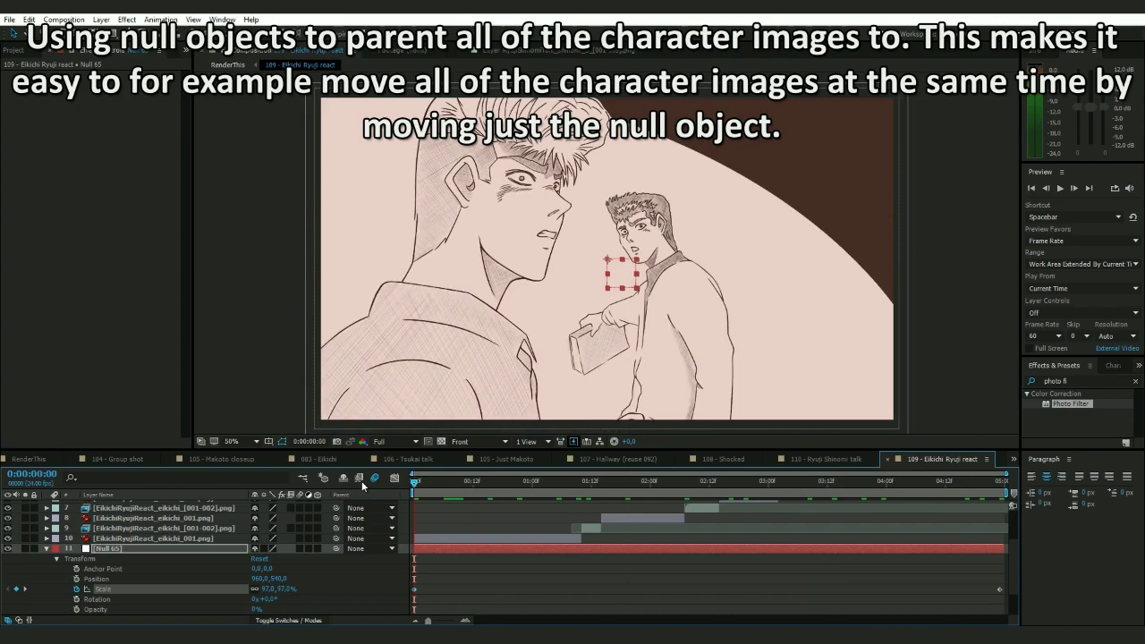
- Add a null object directly above Eikichi's uppermost image layer
scroll(715, 562, "up", 2)
left_click(46, 580)
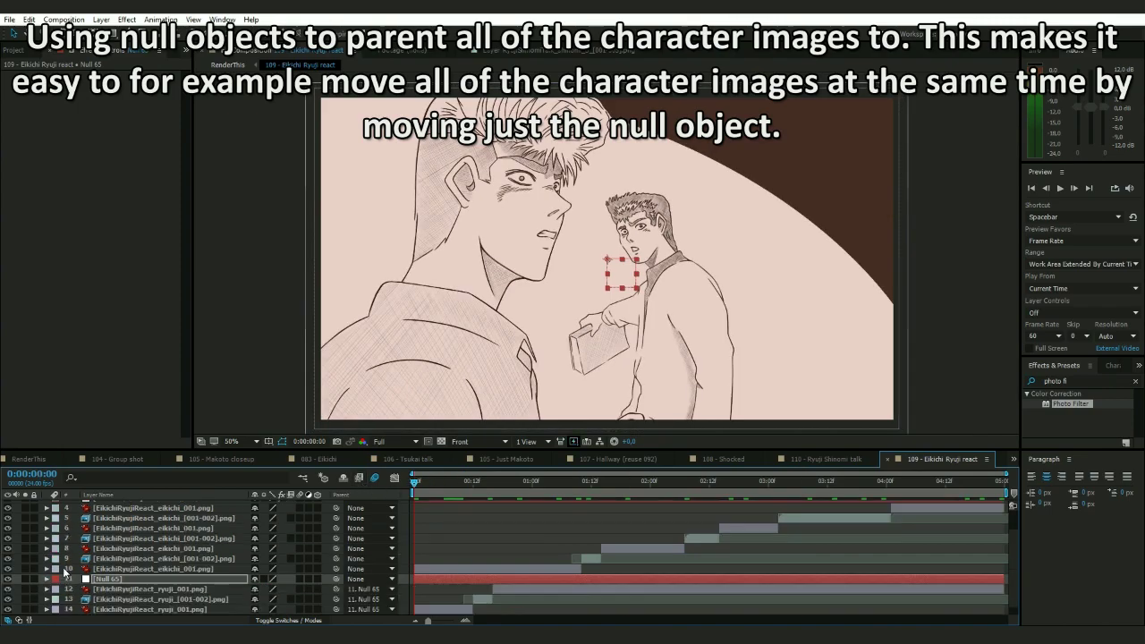
scroll(129, 541, "up", 2)
left_click(141, 537)
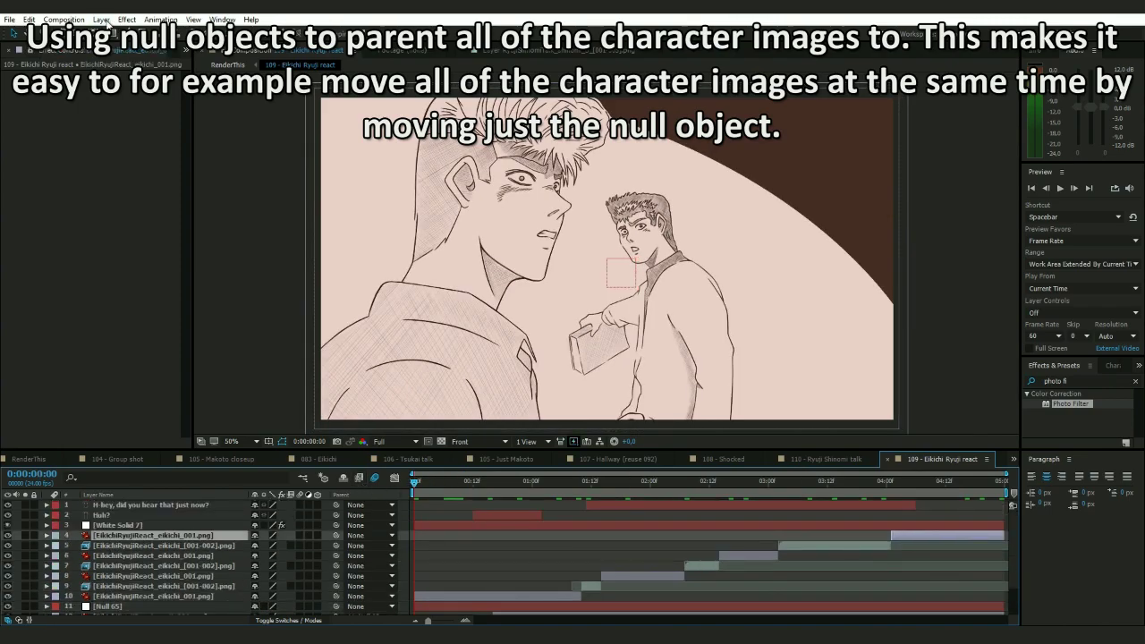
left_click(101, 19)
mouse_move(125, 33)
left_click(347, 86)
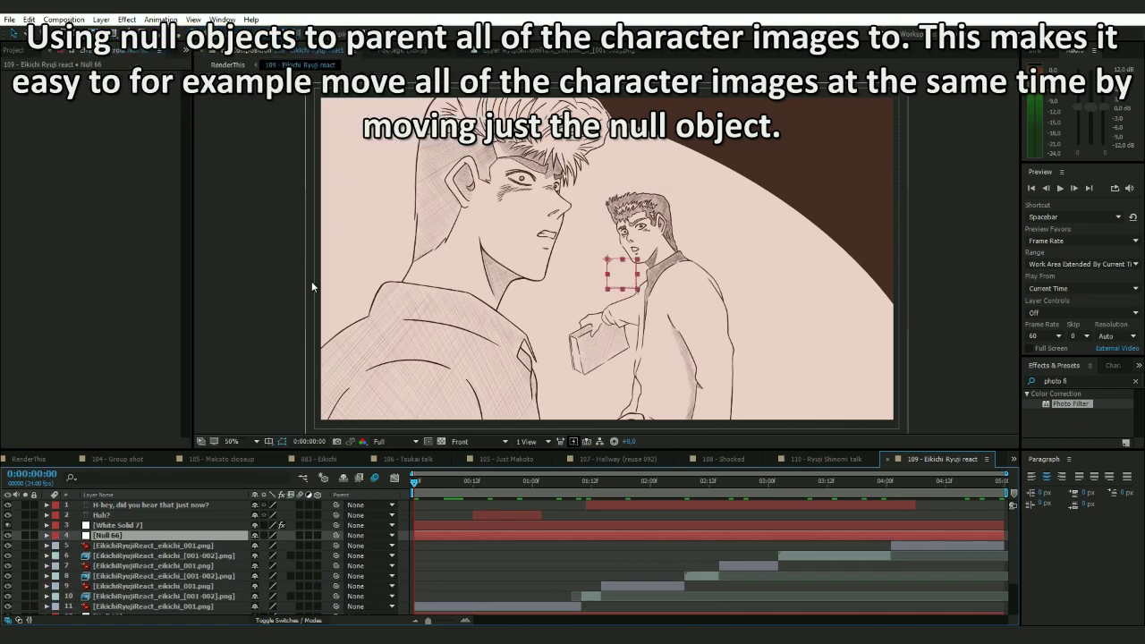
- Parent Eikichi's seven image layers to the new null object
left_click(188, 546)
left_click(189, 606, "shift")
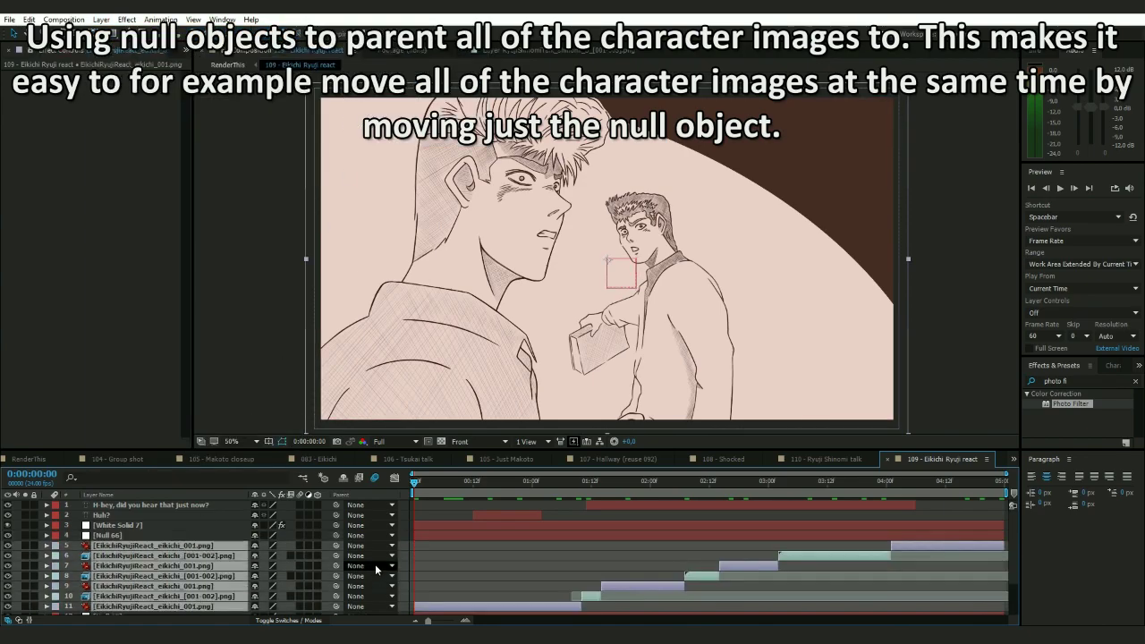
left_click(367, 558)
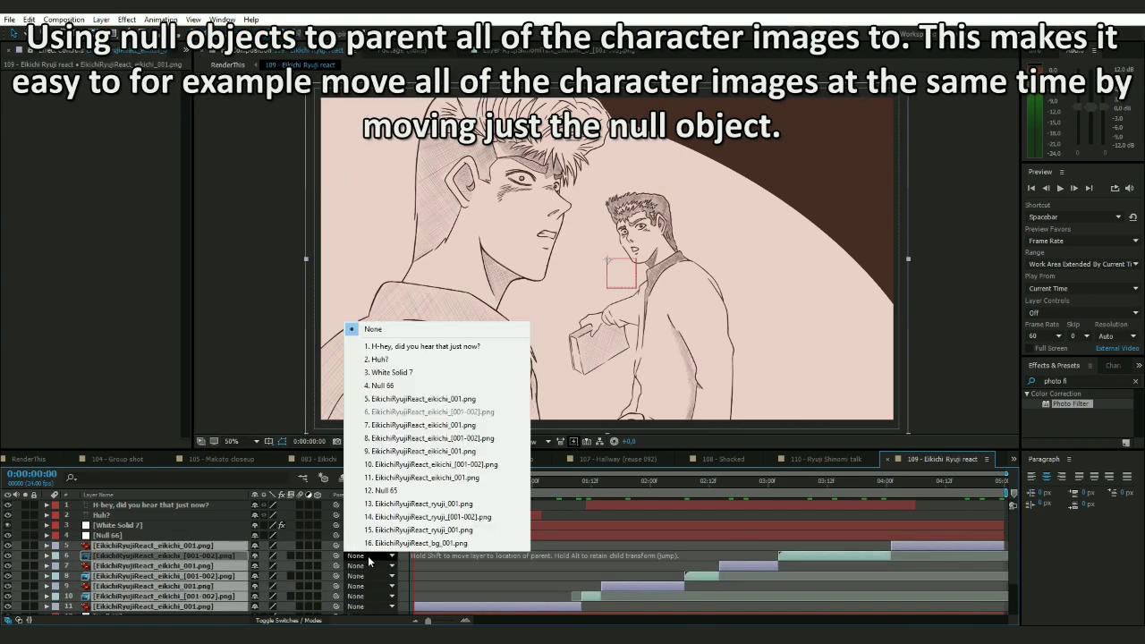
left_click(402, 386)
- Add a scale keyframe of 100% to Eikichi's null object at 0:00:04:23
left_click(120, 537)
left_click_drag(557, 477, 943, 483)
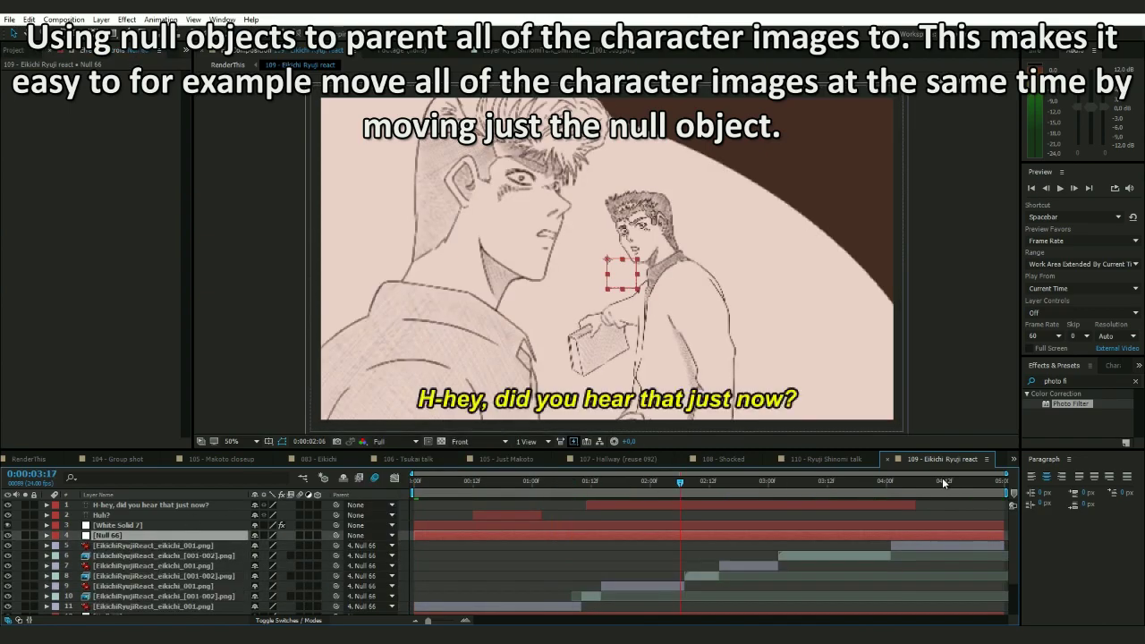
left_click(47, 534)
left_click(56, 545)
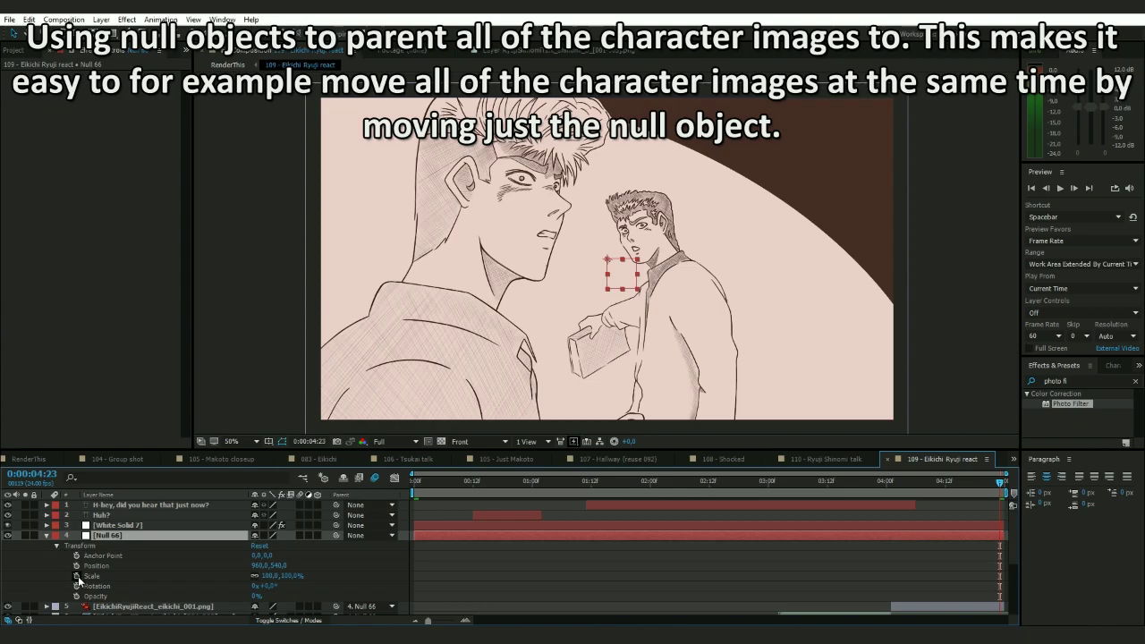
left_click(77, 576)
- Key the scale of Eikichi's null object at 96% at 0:00:00:00 and preview his slow growth
left_click(817, 482)
left_click_drag(753, 482, 399, 481)
left_click(269, 574)
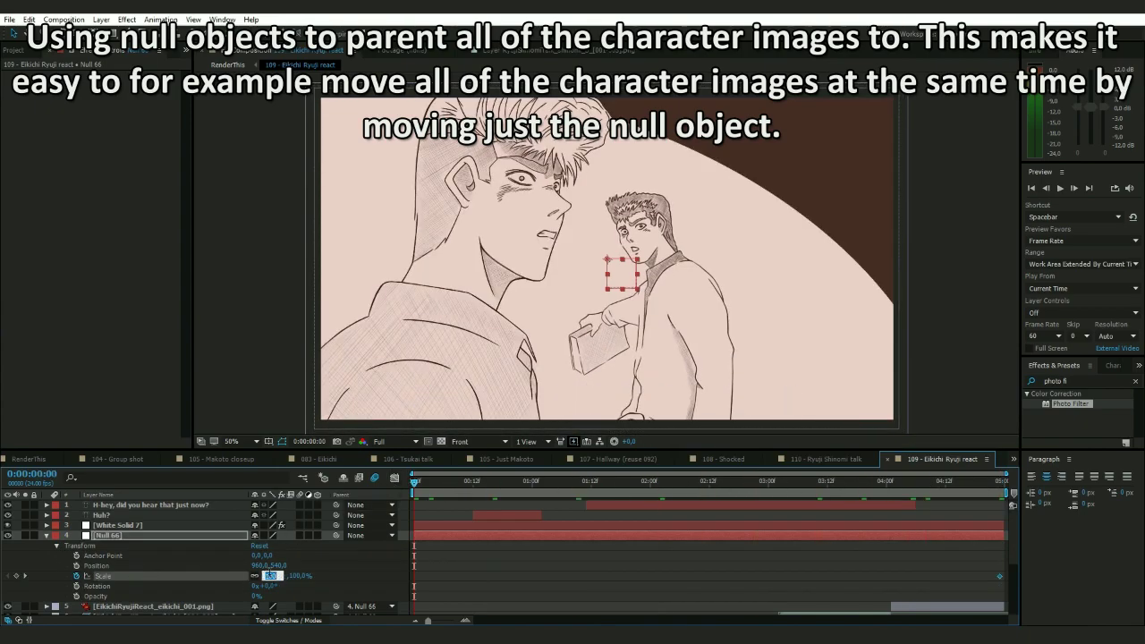
key("Return")
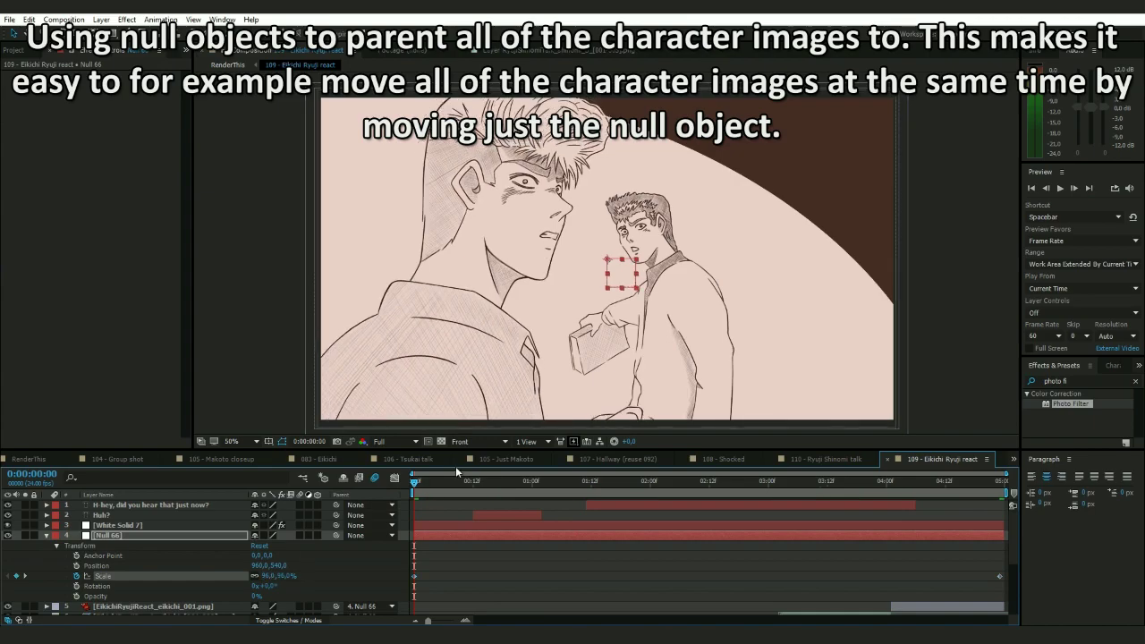
key("space")
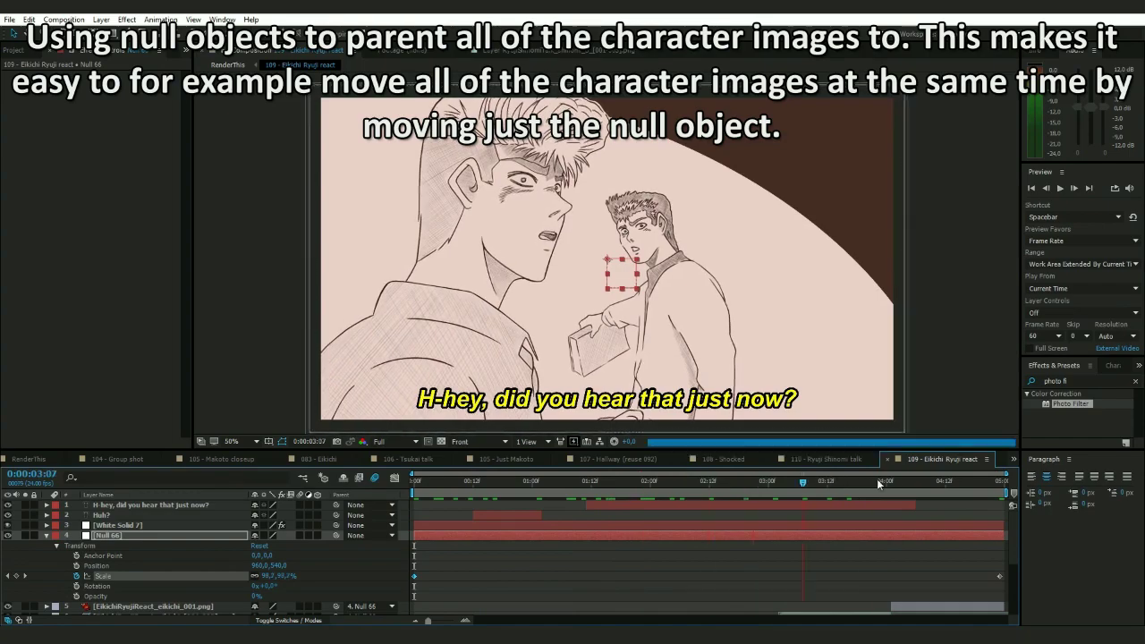
- Add a scale keyframe of 100% to the background image layer at 0:00:00:00
scroll(451, 582, "down", 5)
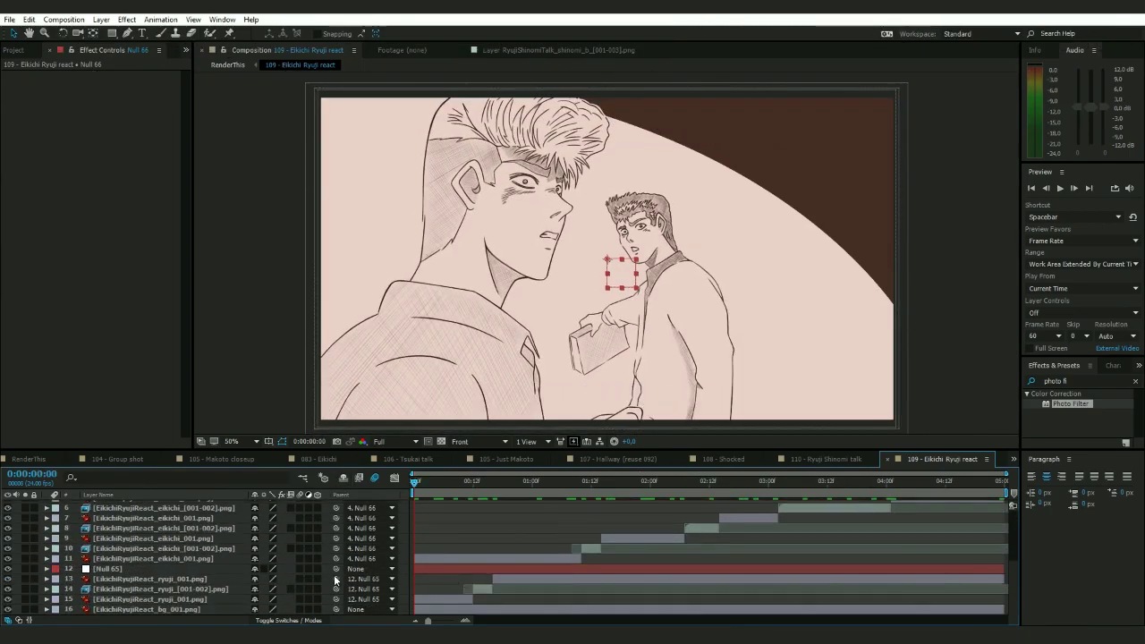
left_click(170, 609)
left_click(47, 609)
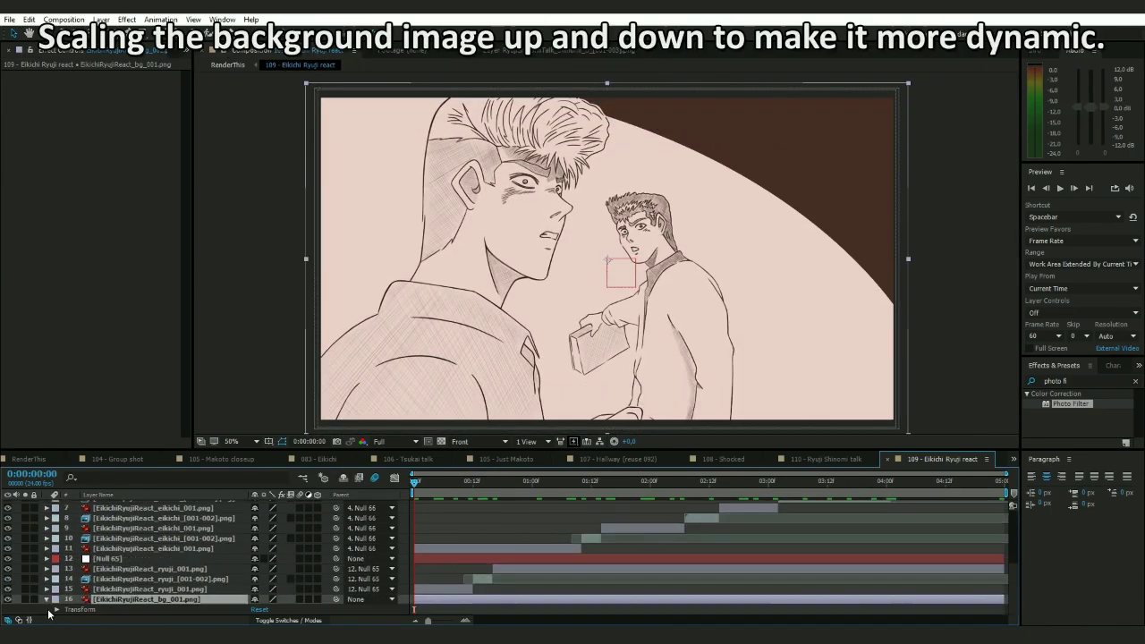
left_click(55, 609)
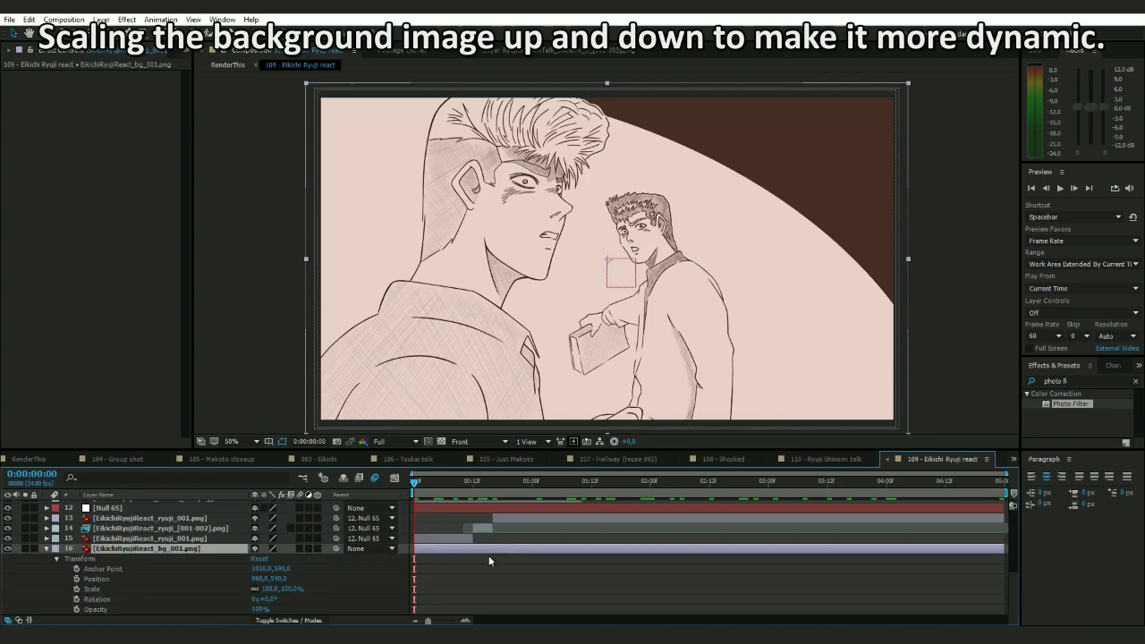
left_click(77, 589)
- Key the background image's scale at 101% at 0:00:00:12
left_click(472, 482)
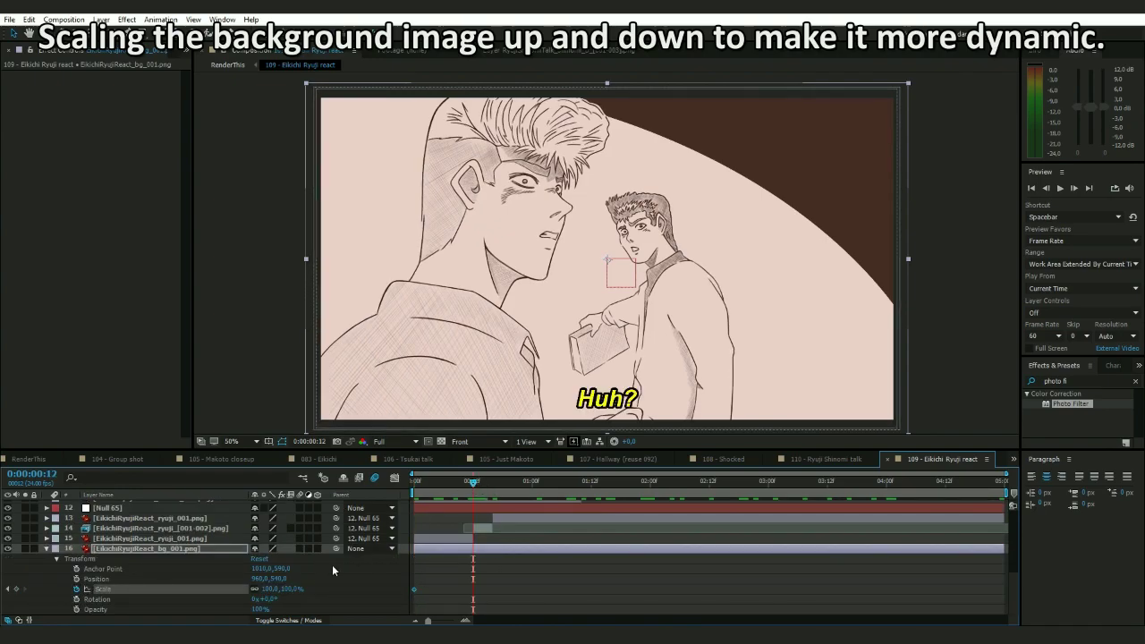
left_click(270, 589)
type("102")
key("Return")
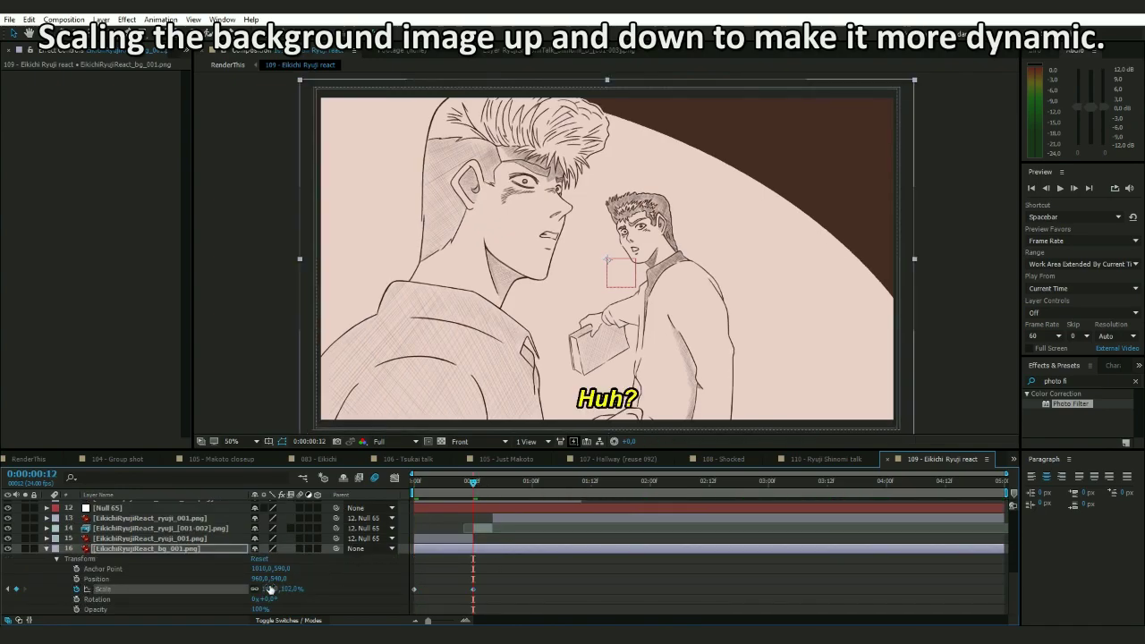
left_click(270, 588)
type("101")
key("Return")
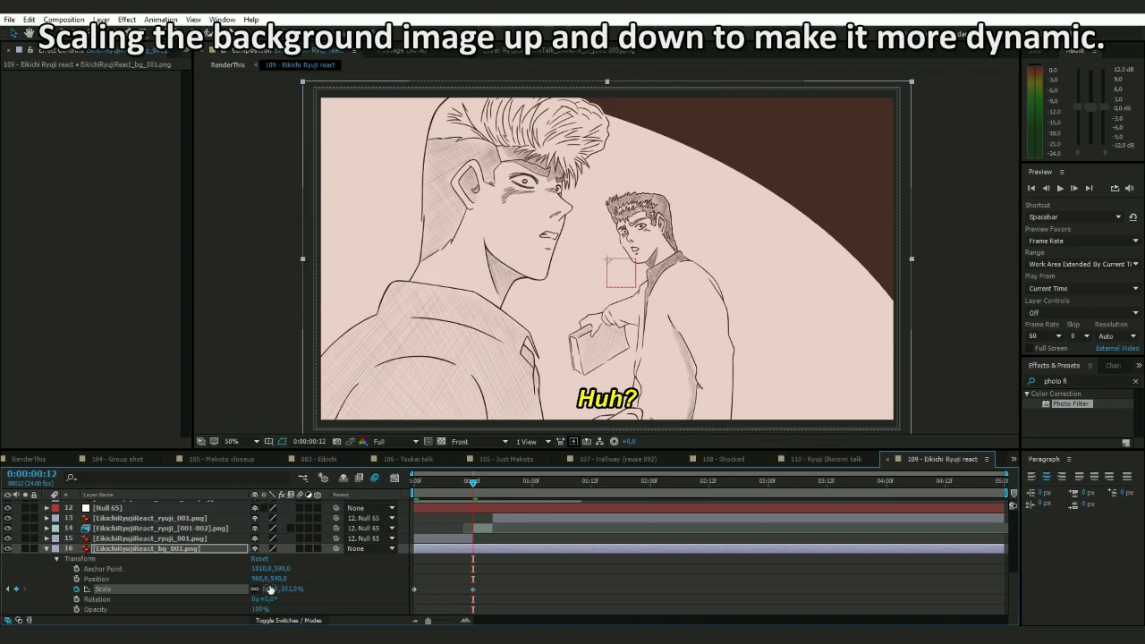
- Key the background image's scale back at 100% at 0:00:01:00
left_click(531, 483)
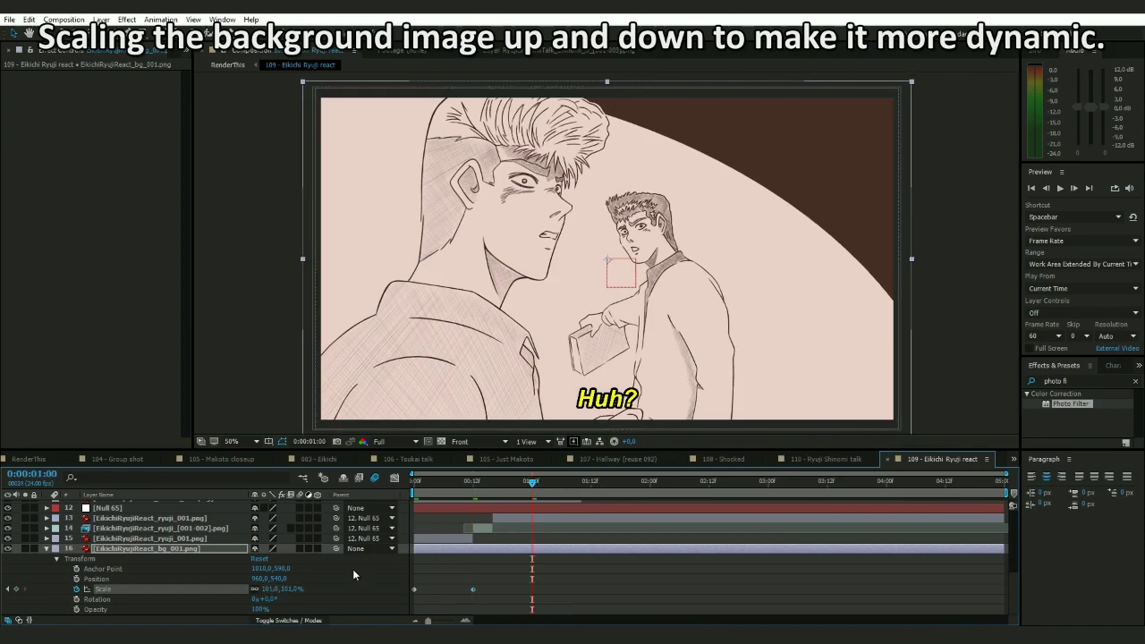
left_click(290, 590)
type("100")
key("Return")
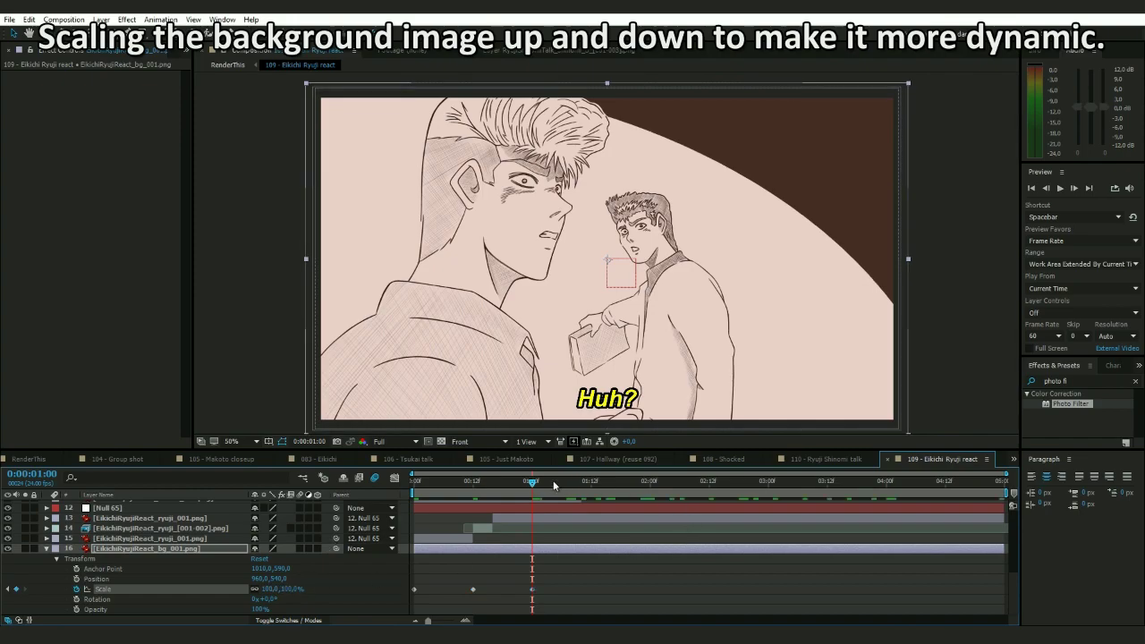
- Copy the background's three scale keyframes and paste them at one-second intervals from 0:00:01:00 to repeat the pulse through 0:00:04:00
mouse_move(523, 486)
left_mouse_down()
mouse_move(417, 483)
mouse_move(533, 487)
left_mouse_up()
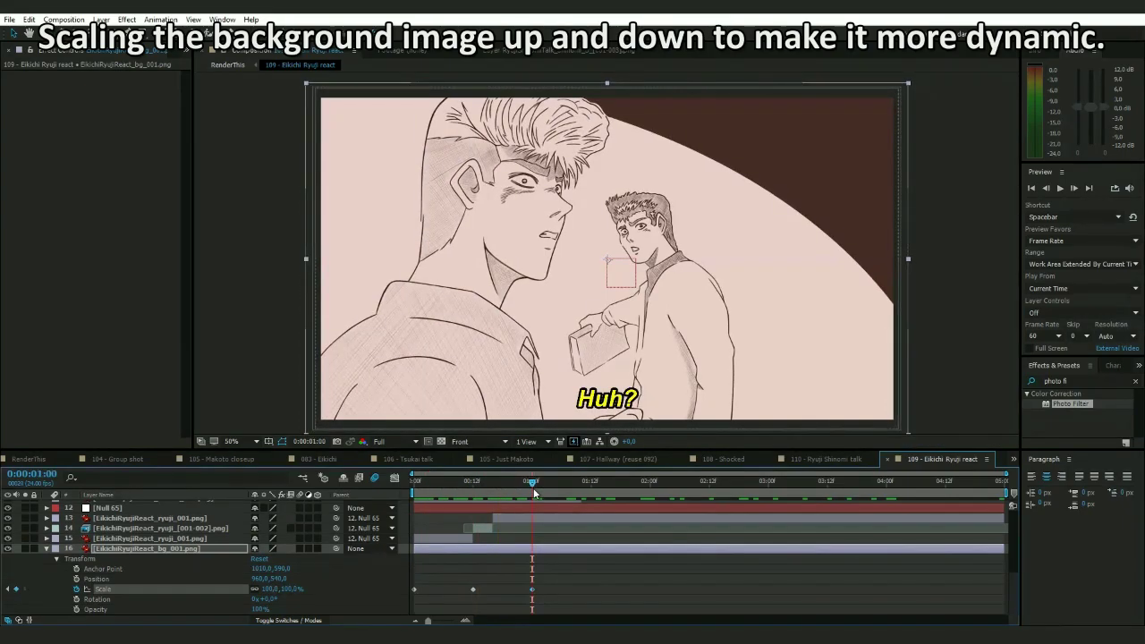
left_click_drag(560, 596, 410, 585)
left_click(652, 484)
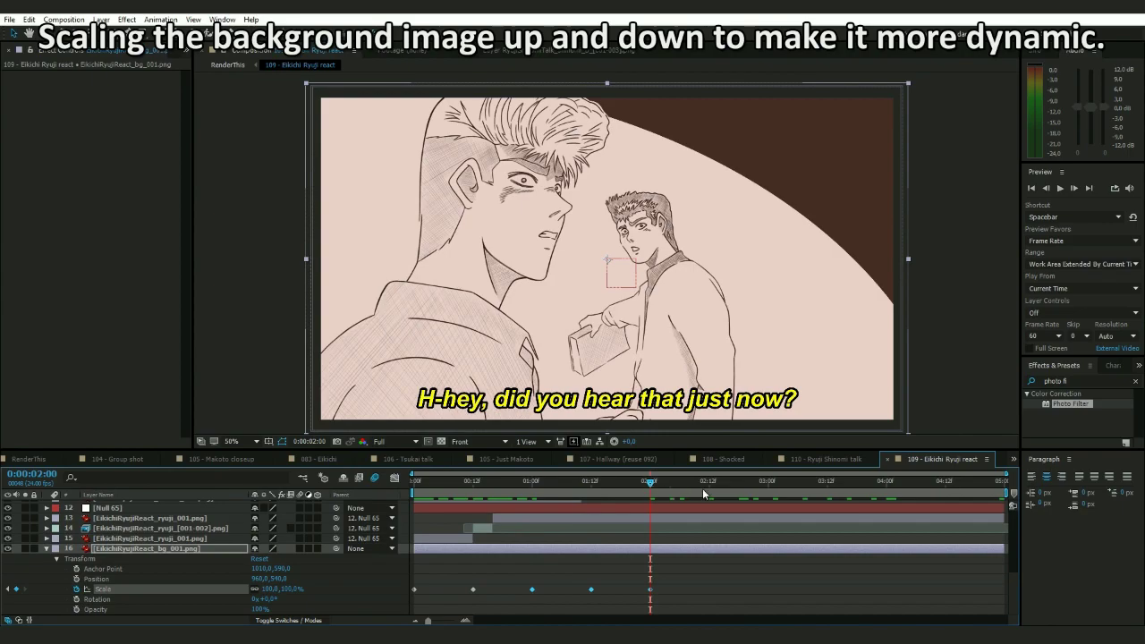
left_click(768, 484)
key("ctrl+v")
left_click(886, 485)
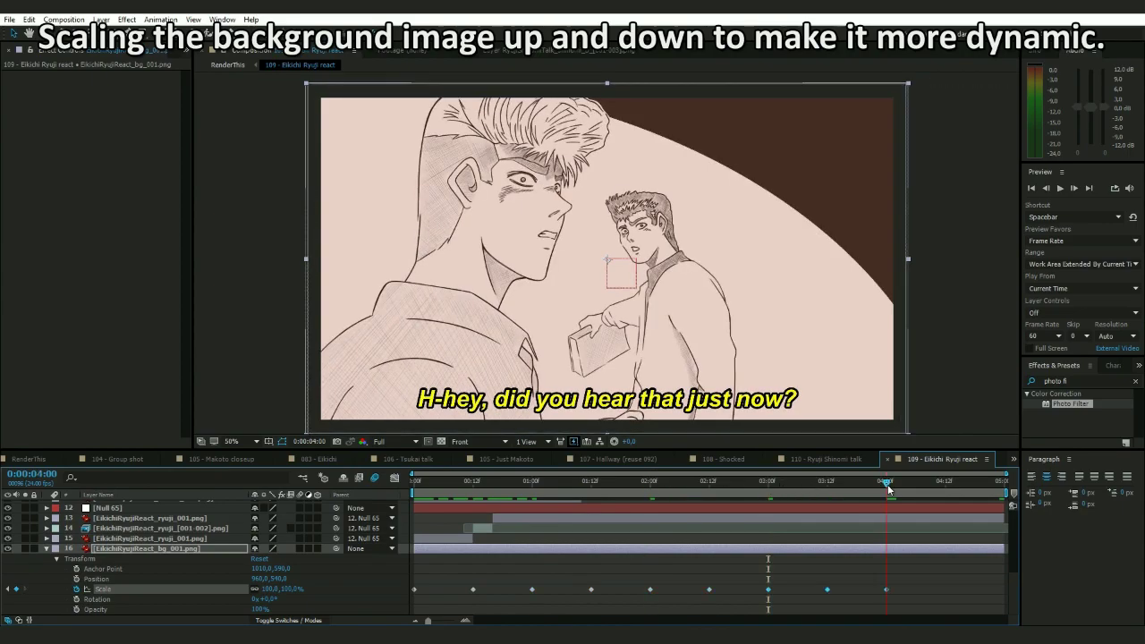
- Return to the RenderThis composition and preview the finished shot with its audio
key("Tab")
left_click(795, 482)
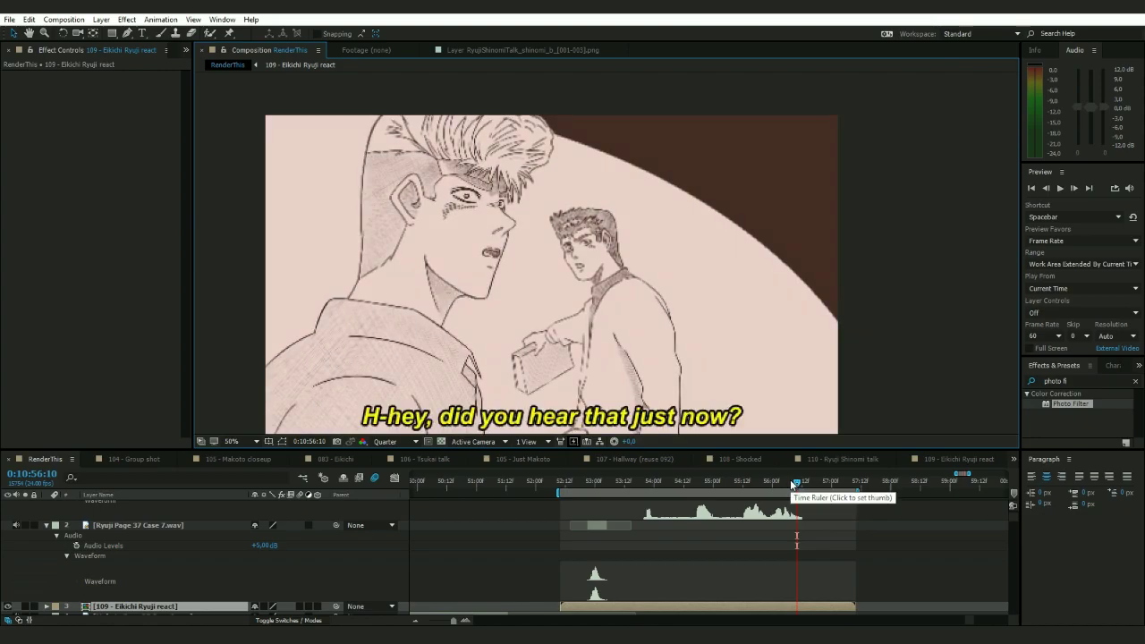
key("space")
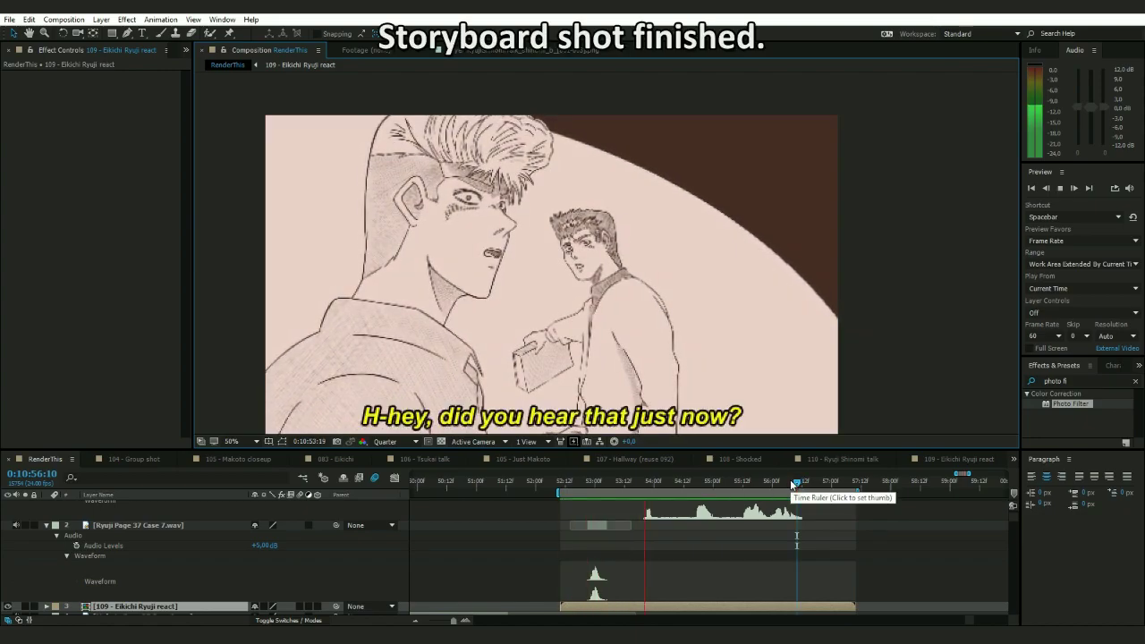